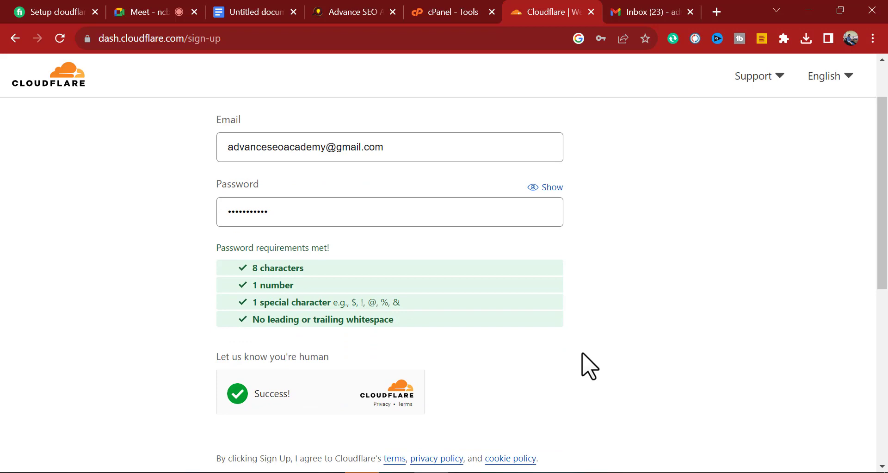
Step: Submit the completed Cloudflare sign-up form to create the account
scroll(582, 353, "down", 3)
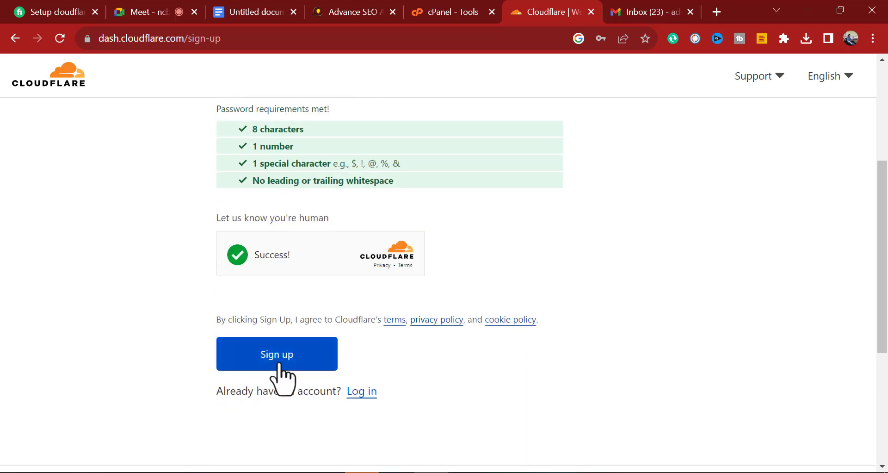
scroll(271, 357, "up", 3)
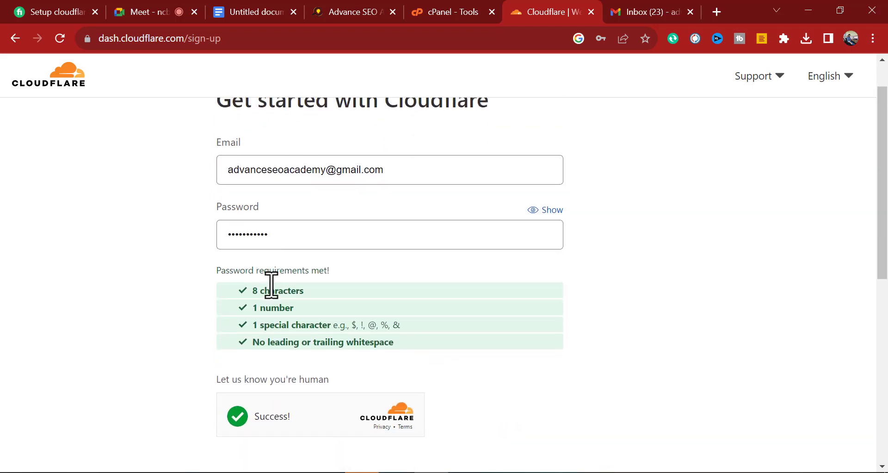
scroll(271, 440, "down", 2)
left_click(218, 423)
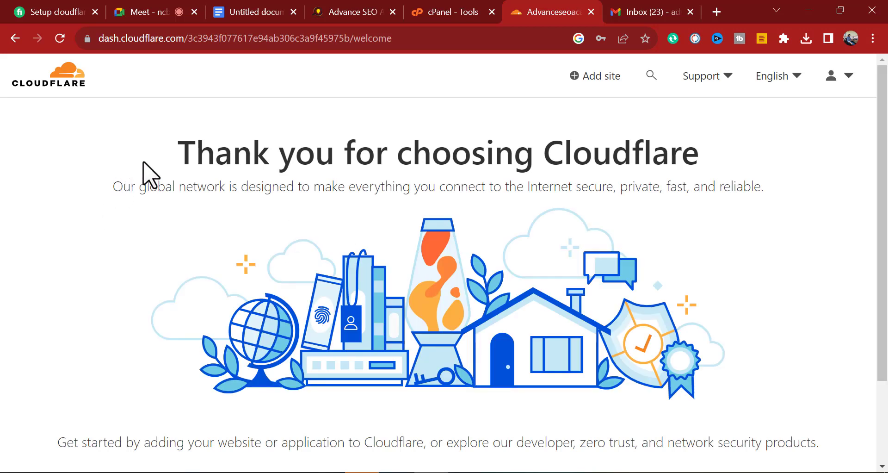
Step: Decline desktop notifications in the Gmail inbox and return to the Cloudflare welcome page
left_click(662, 13)
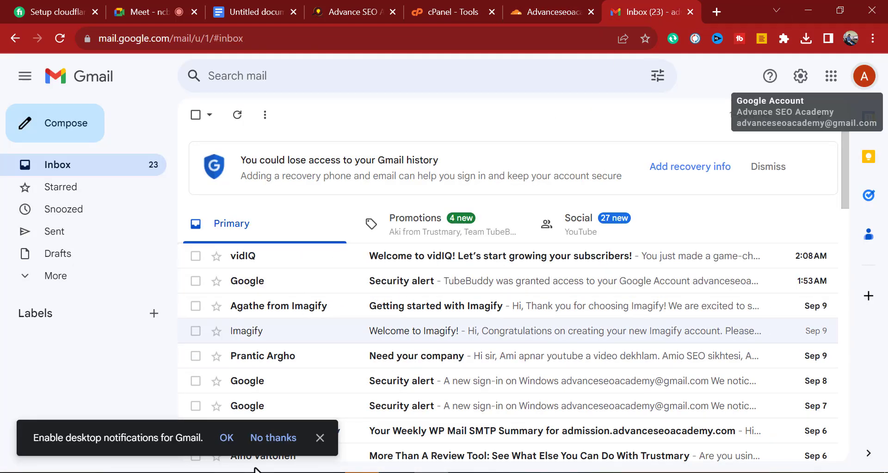
left_click(275, 440)
left_click(553, 12)
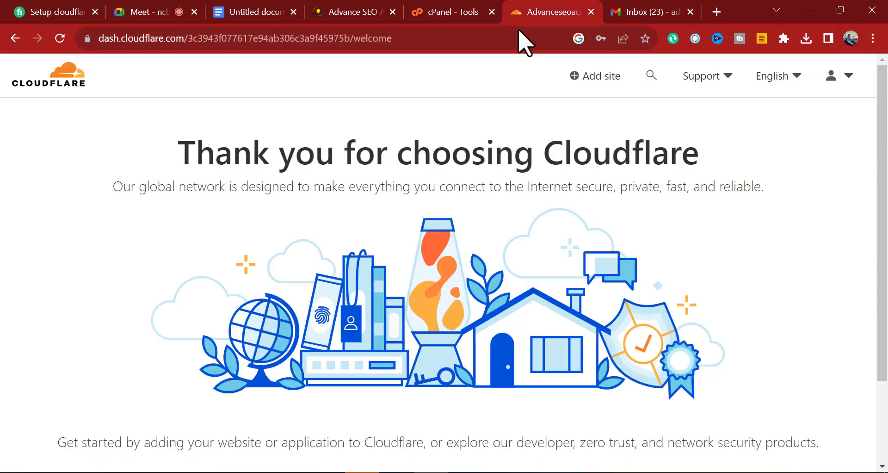
scroll(451, 234, "down", 2)
scroll(456, 254, "up", 2)
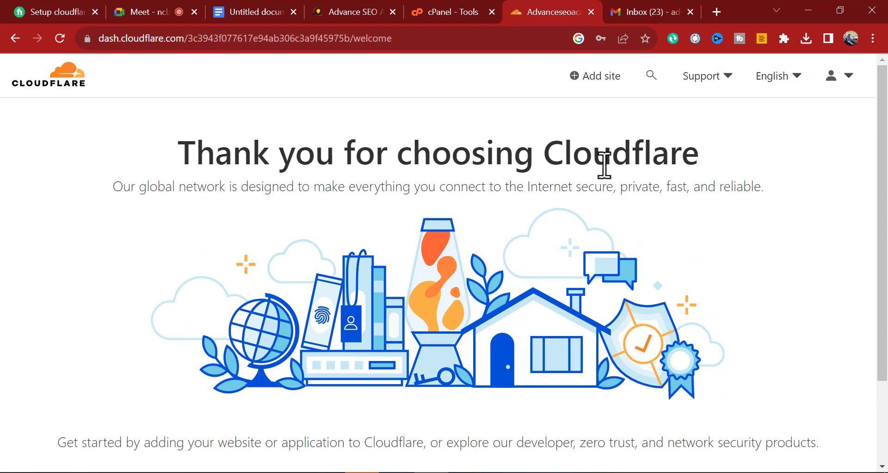
left_click_drag(698, 161, 204, 190)
left_click(215, 163)
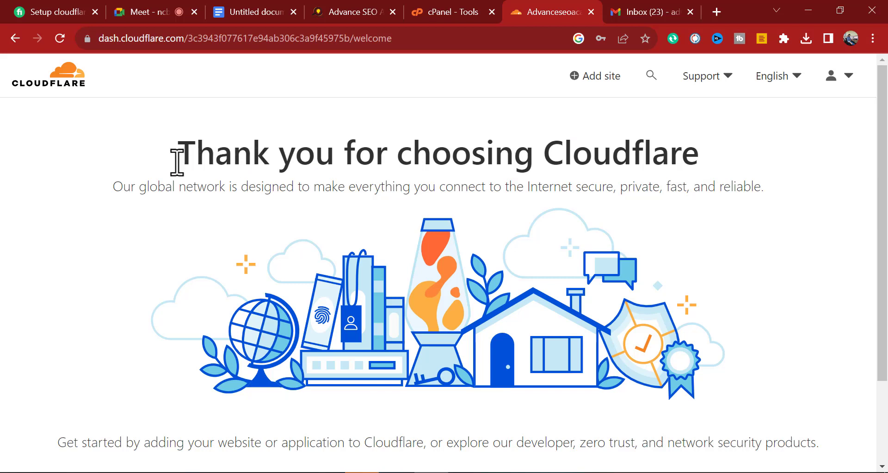
left_click_drag(177, 162, 678, 154)
left_click(509, 159)
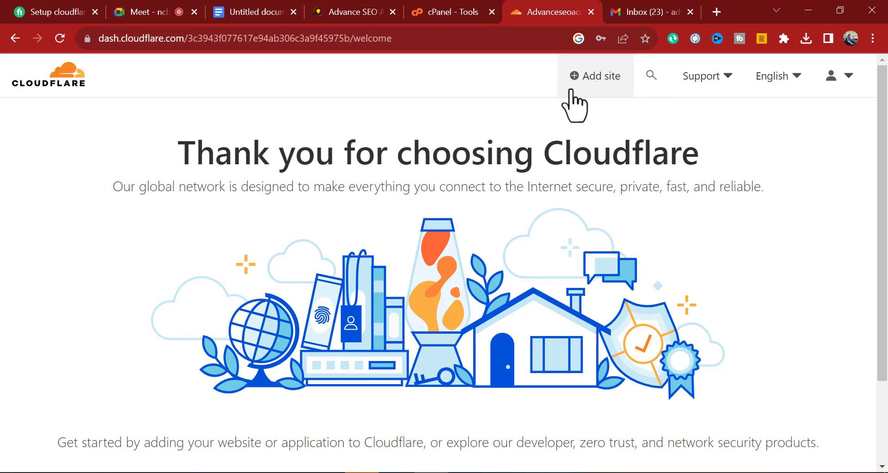
Step: Start adding a site and paste the URL copied from the open Advance SEO Academy website as its domain
left_click(601, 74)
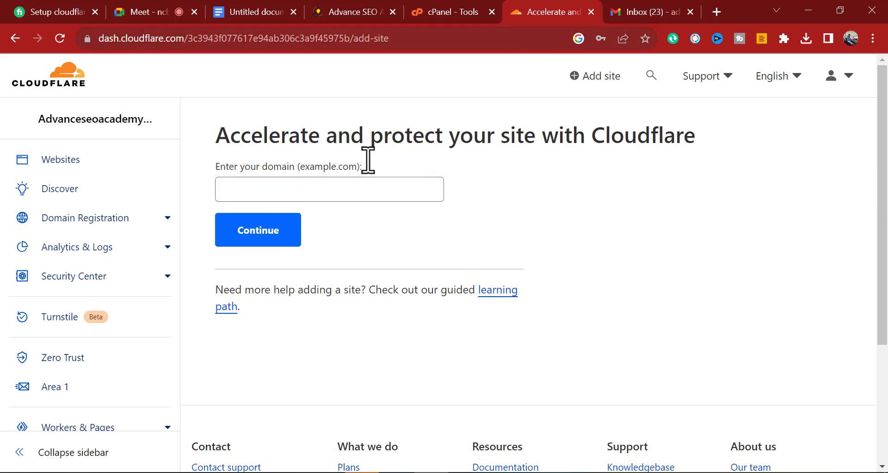
left_click(349, 189)
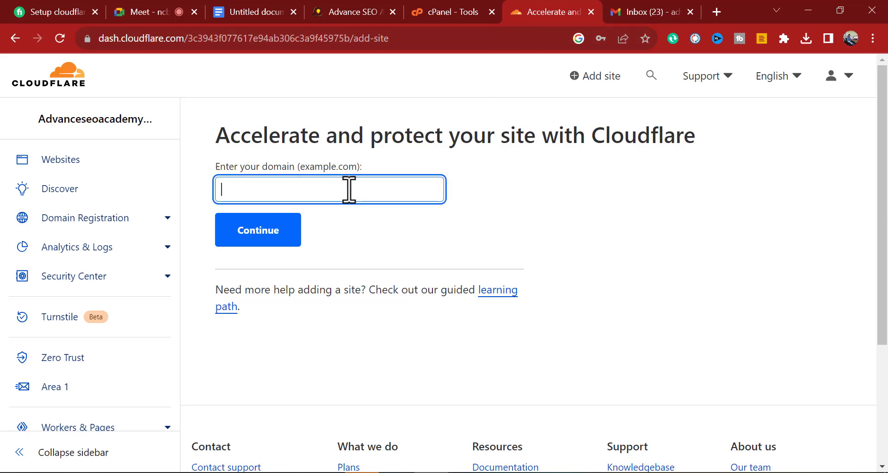
left_click(363, 10)
right_click(254, 40)
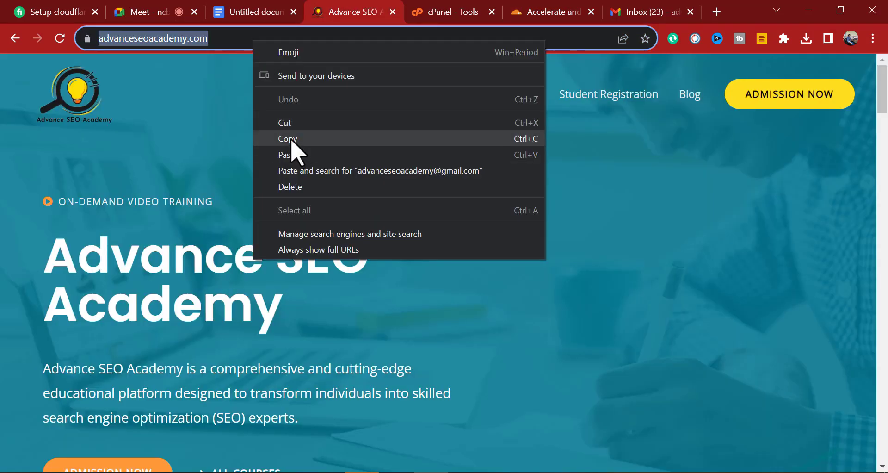
left_click(289, 139)
left_click(531, 12)
key("ctrl+v")
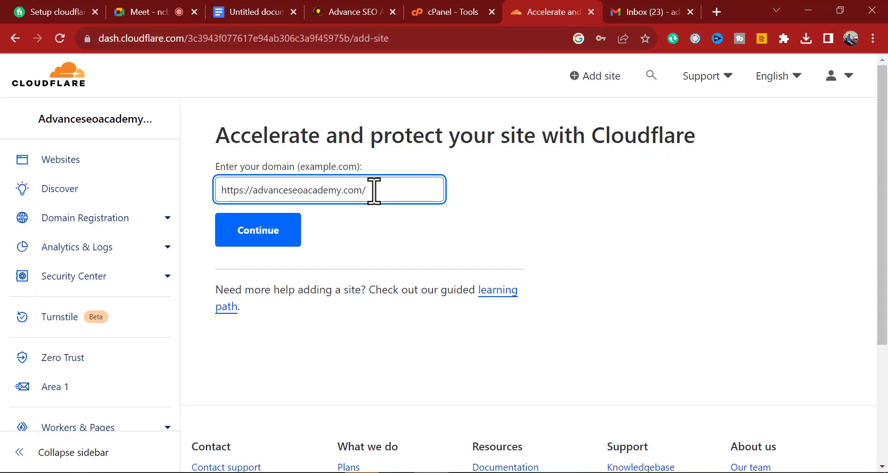
left_click_drag(254, 190, 208, 195)
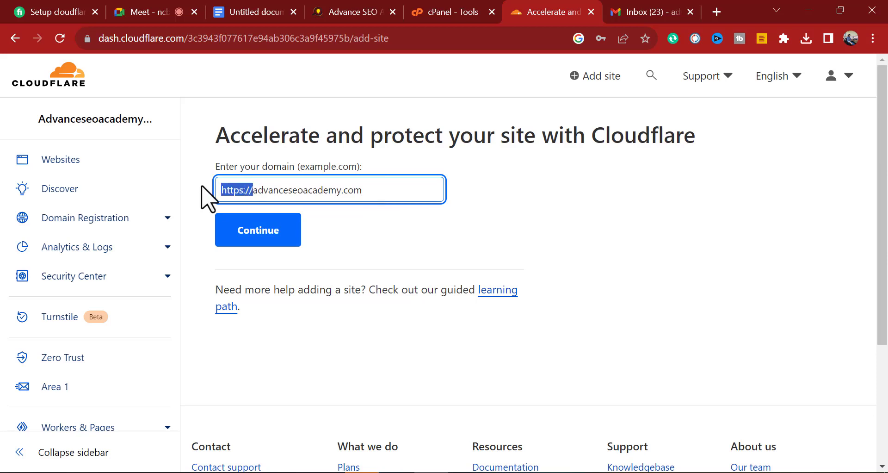
key("BackSpace")
left_click(601, 206)
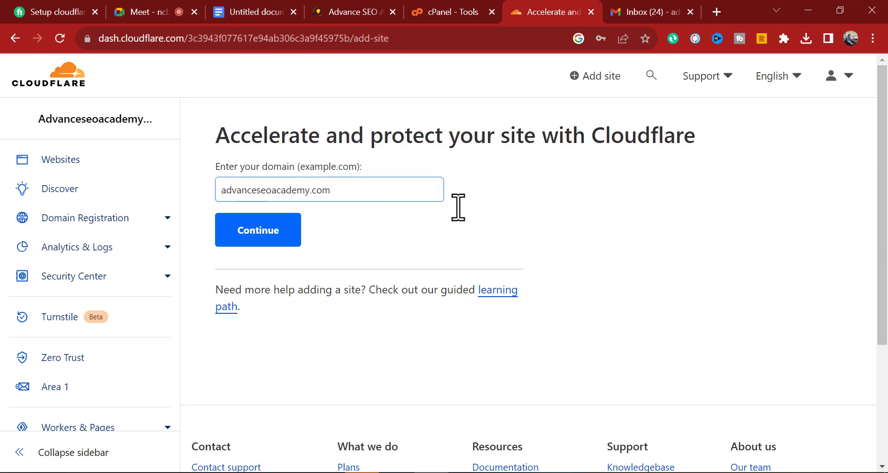
left_click(245, 239)
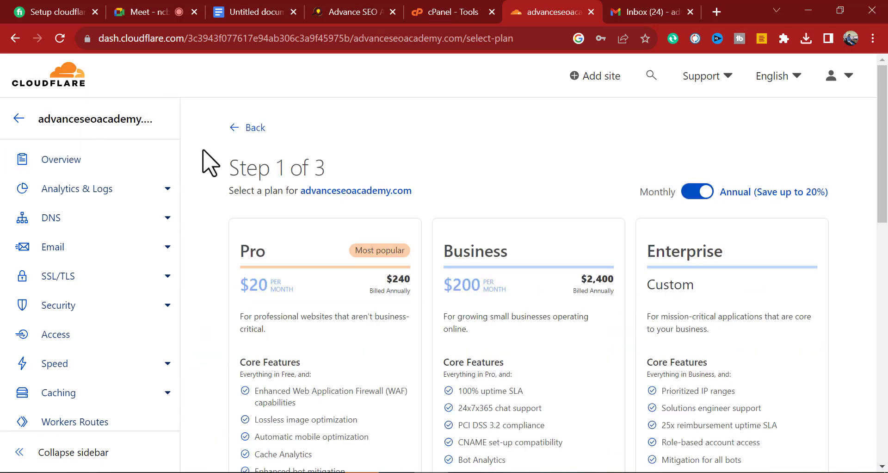
Step: Compare the prices and core features of the Pro, Business, Enterprise and Free plans
left_click_drag(226, 171, 440, 168)
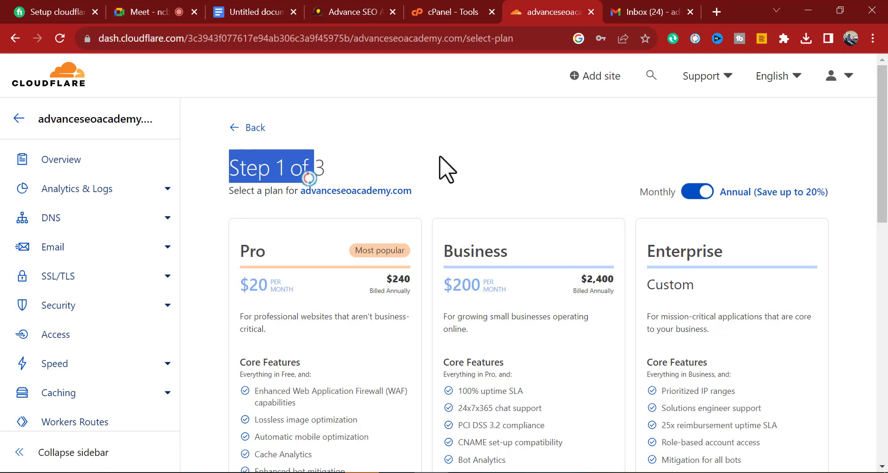
left_click(440, 157)
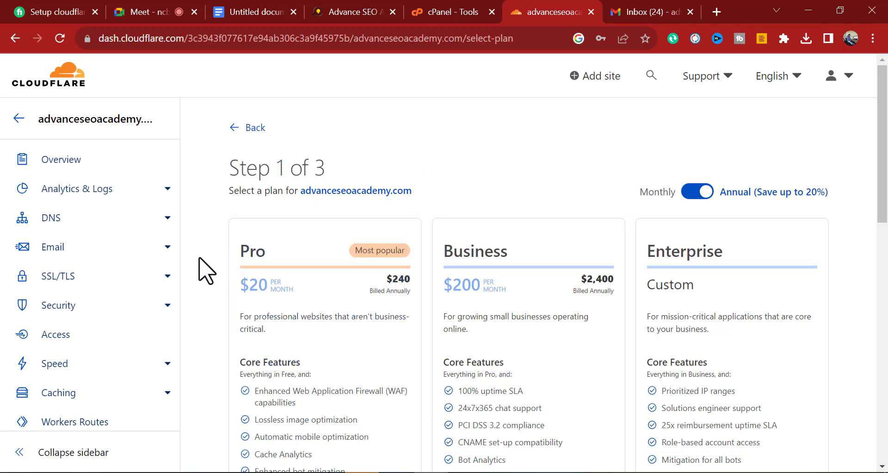
scroll(229, 211, "down", 10)
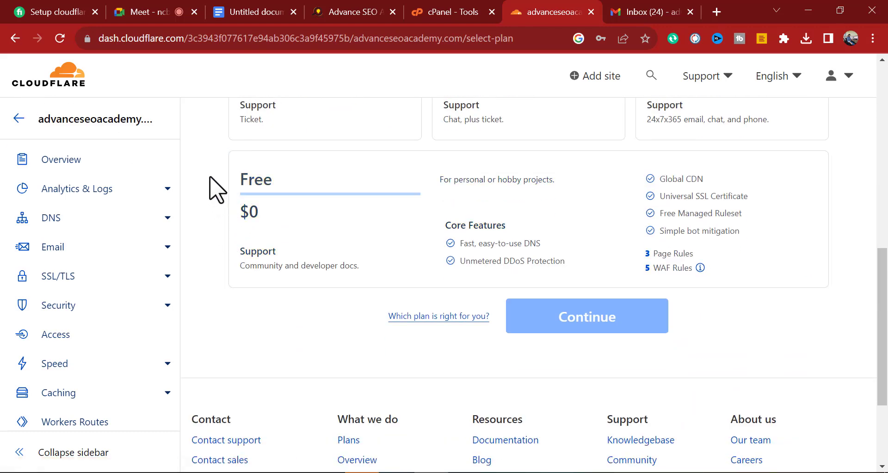
scroll(244, 252, "up", 10)
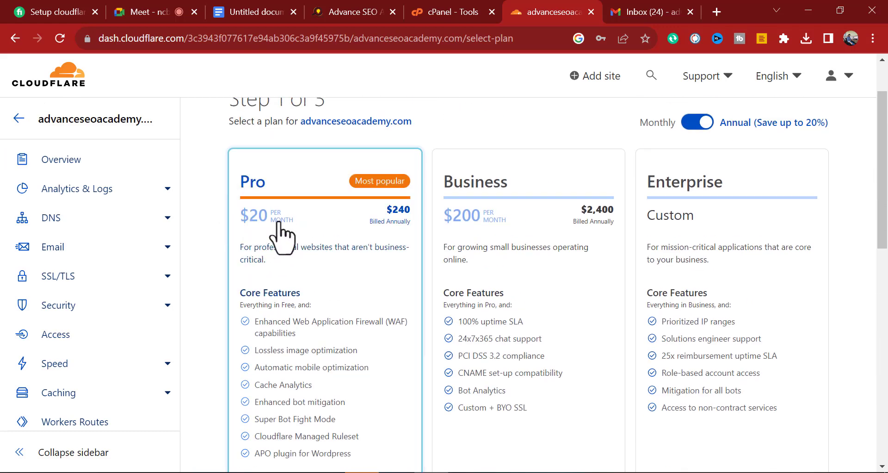
scroll(430, 226, "down", 1)
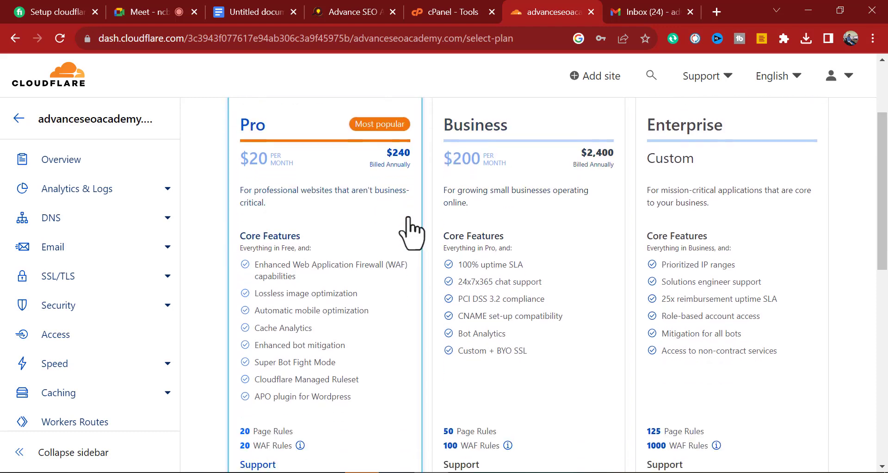
scroll(276, 252, "down", 1)
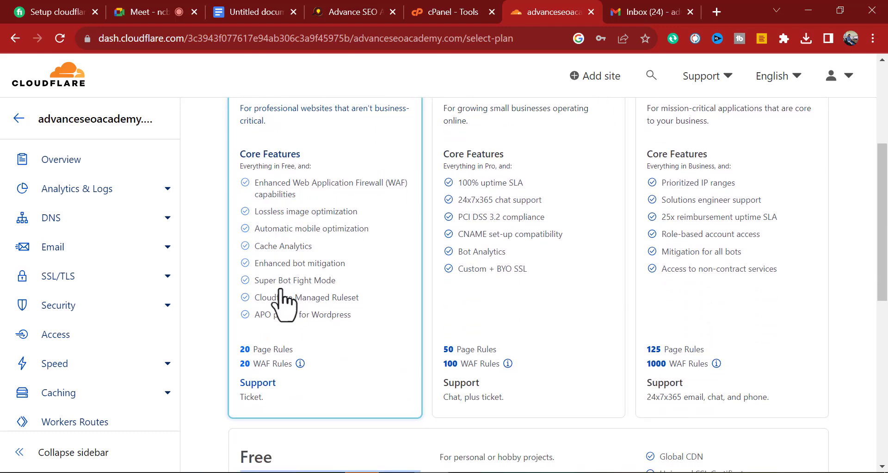
scroll(393, 277, "up", 2)
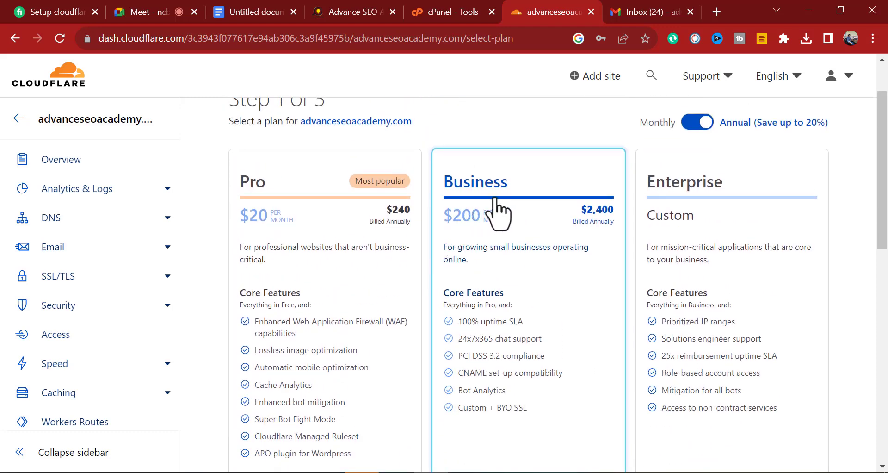
scroll(495, 212, "down", 1)
scroll(684, 209, "up", 1)
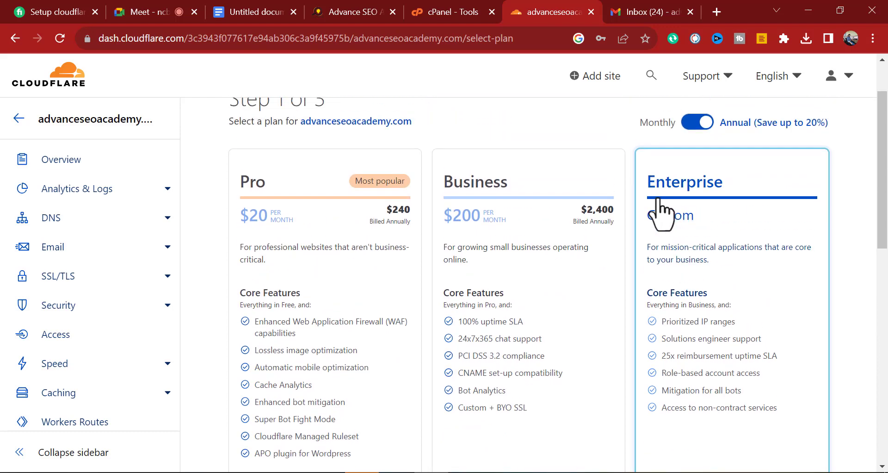
scroll(701, 230, "down", 2)
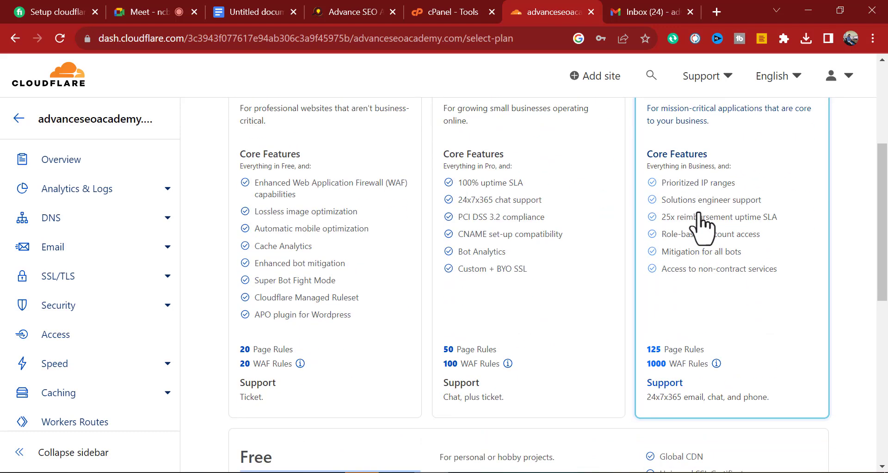
scroll(705, 218, "down", 5)
scroll(670, 249, "up", 3)
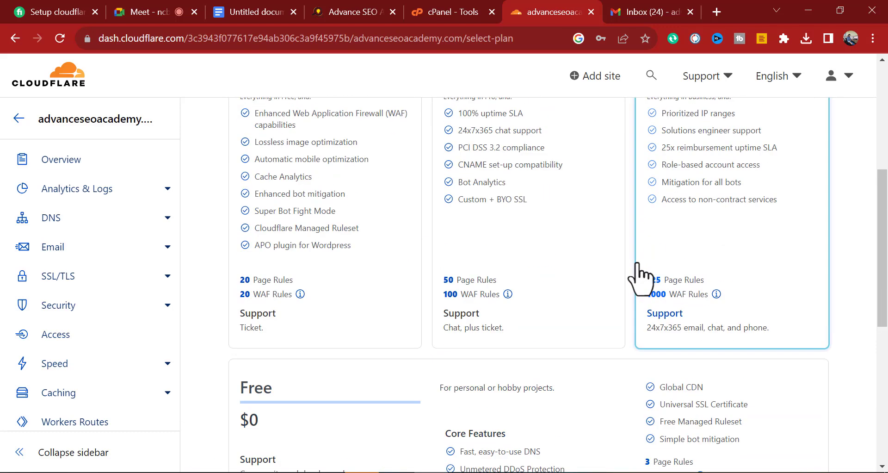
scroll(257, 290, "up", 3)
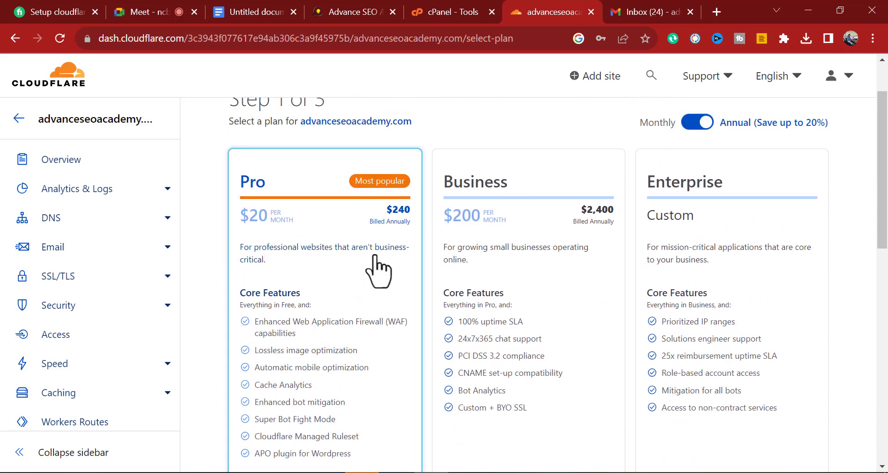
scroll(378, 272, "down", 5)
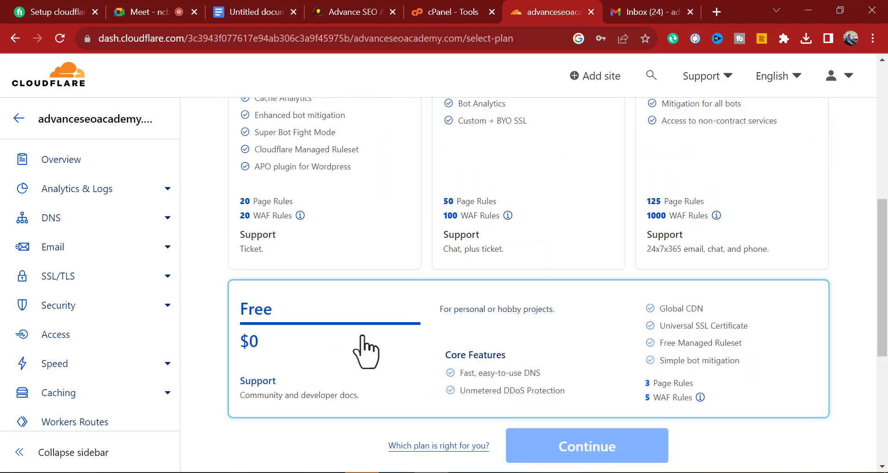
scroll(347, 313, "up", 5)
scroll(787, 288, "down", 7)
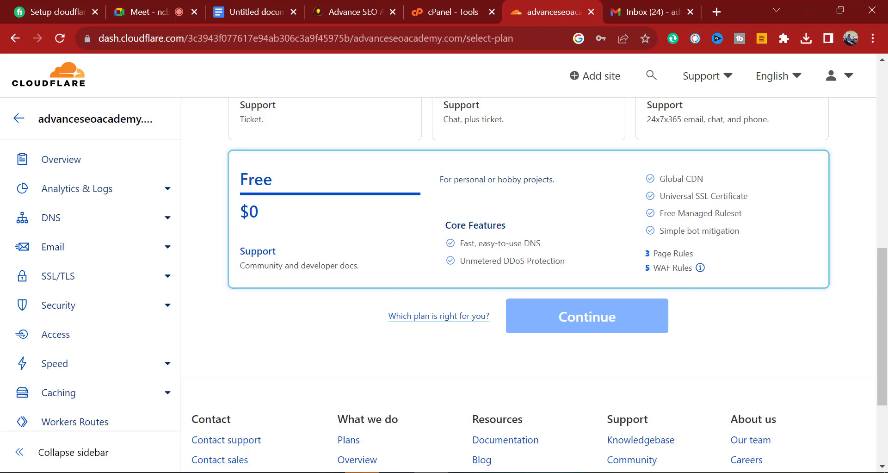
Step: Choose the Free plan for advanceseoacademy.com and continue with the setup
mouse_move(645, 270)
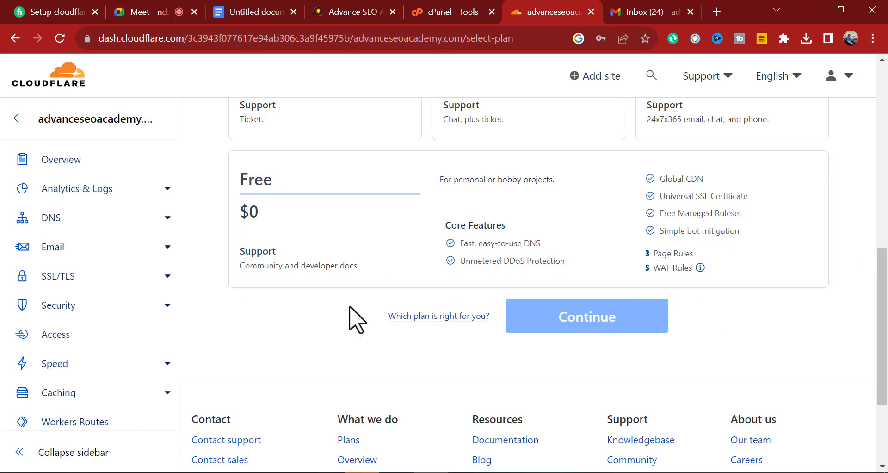
left_click(334, 227)
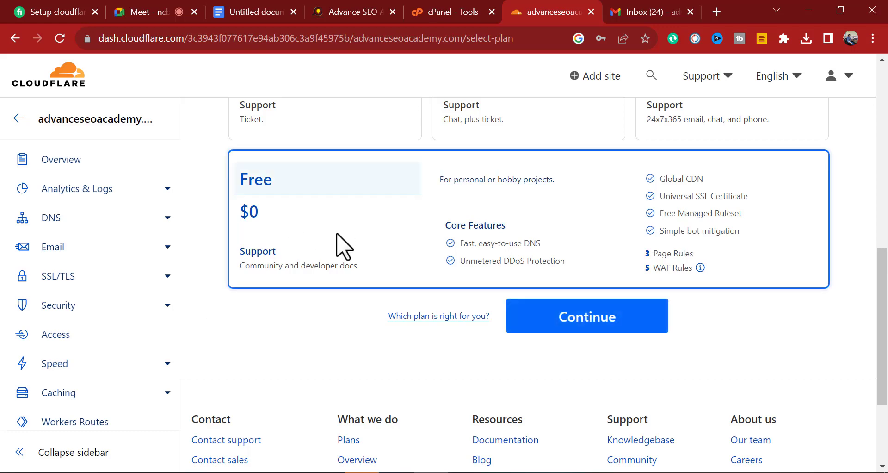
scroll(342, 240, "up", 8)
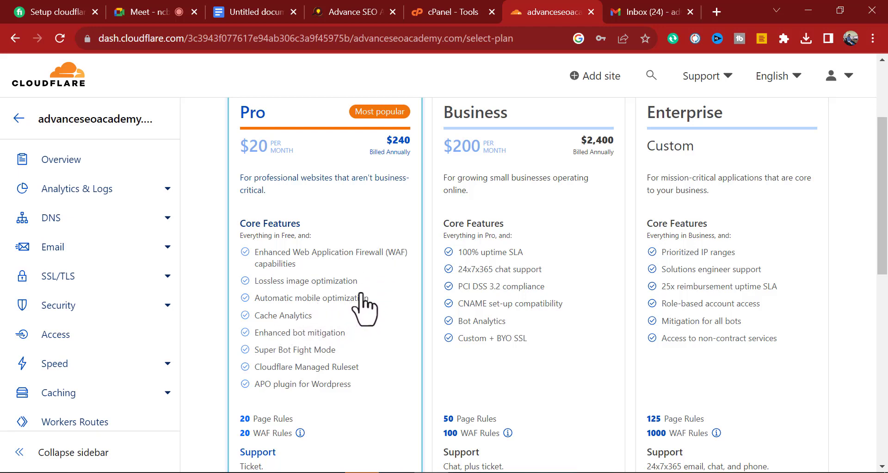
scroll(324, 303, "down", 7)
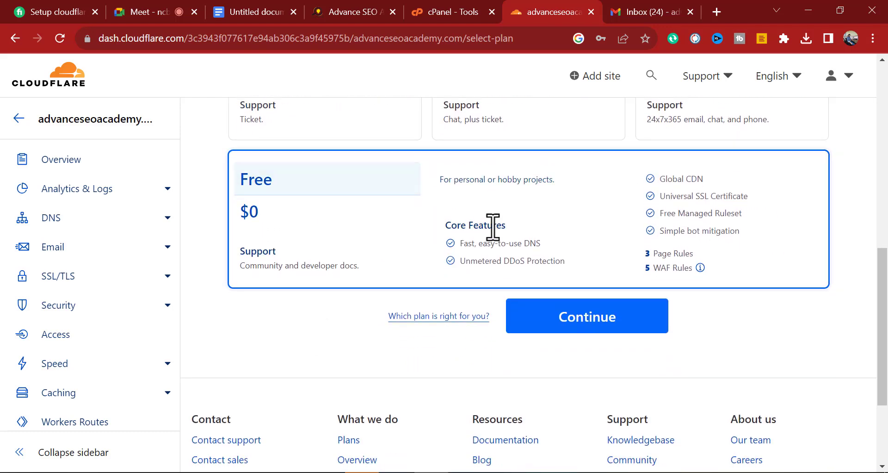
left_click(587, 316)
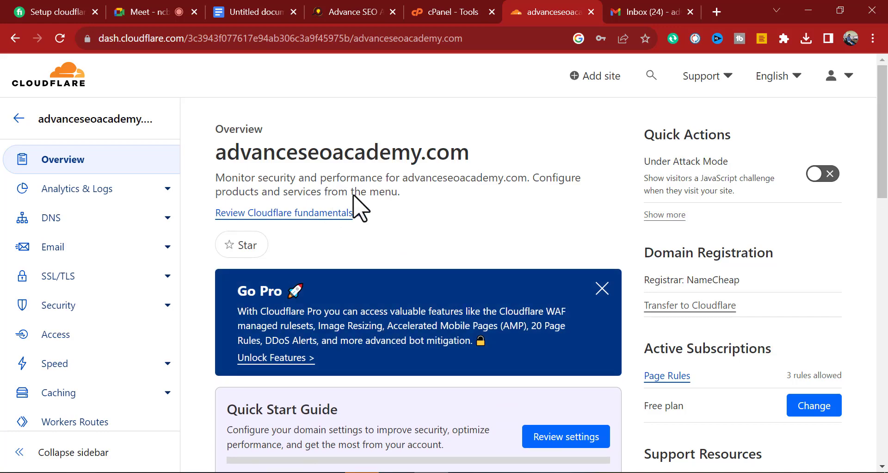
Step: Review the quick start guide and nameserver setup instructions on the site's overview page
scroll(697, 173, "down", 1)
scroll(566, 291, "down", 5)
scroll(557, 291, "up", 4)
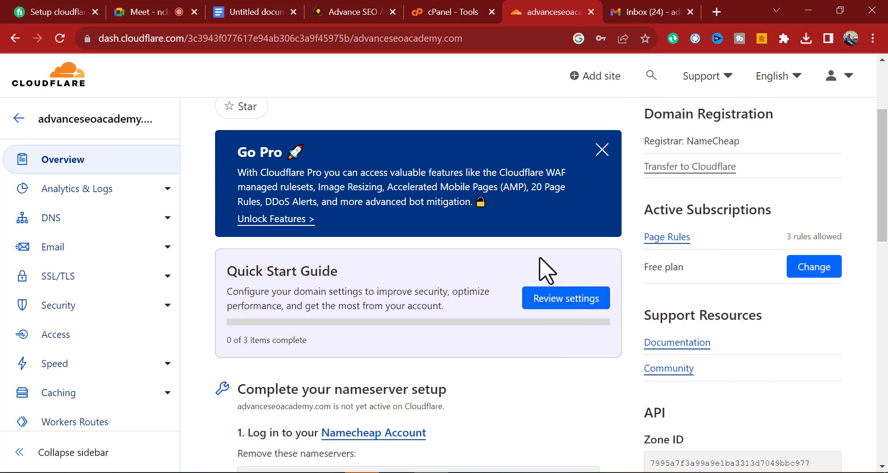
scroll(539, 259, "down", 6)
scroll(550, 263, "up", 8)
scroll(578, 245, "down", 5)
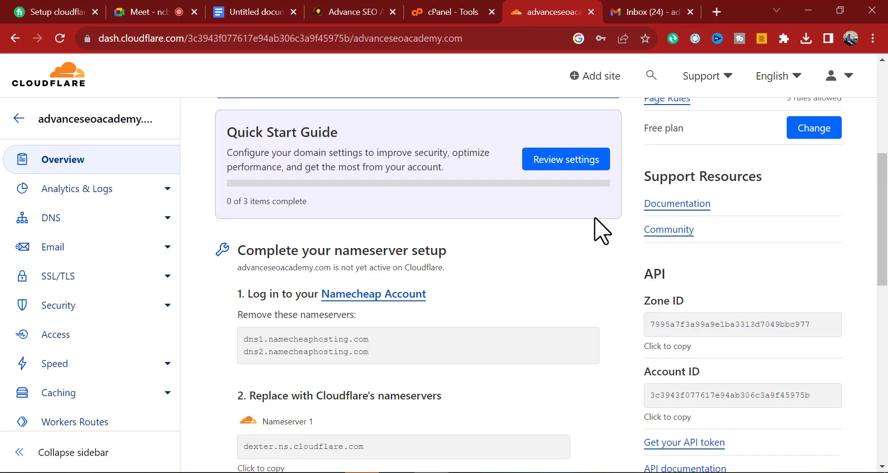
Step: Examine the nameserver setup instructions and the domain's activation status on the site's overview page
scroll(466, 272, "up", 4)
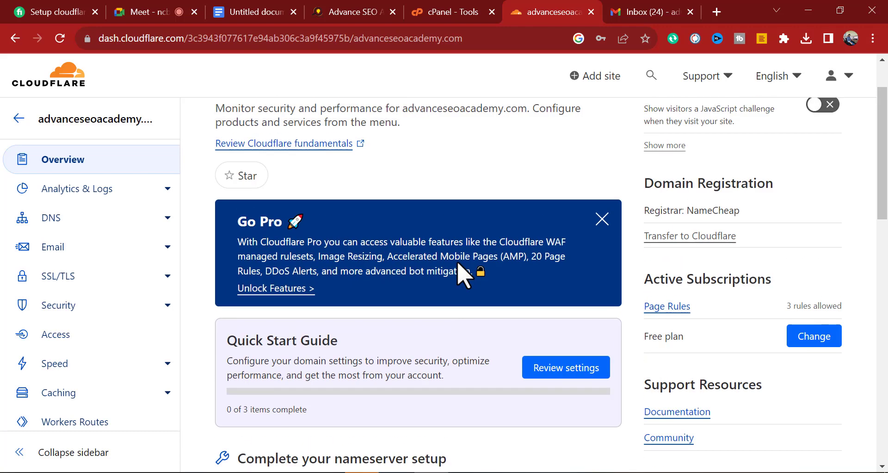
scroll(248, 309, "down", 3)
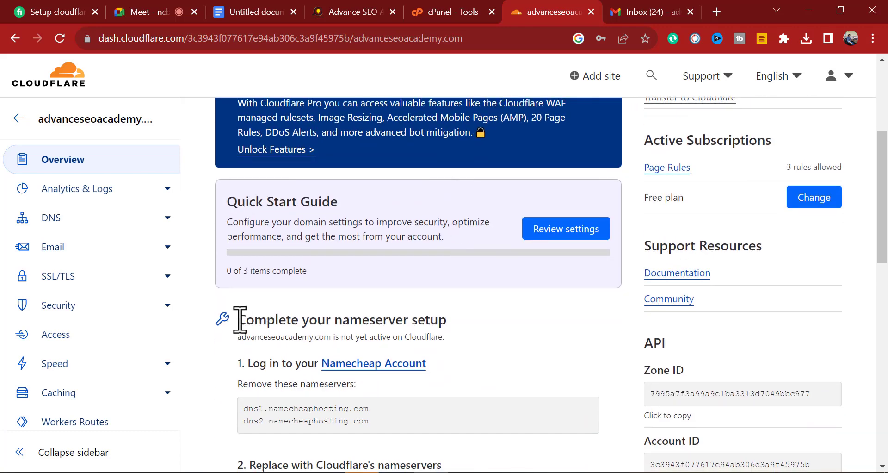
left_click_drag(447, 319, 429, 319)
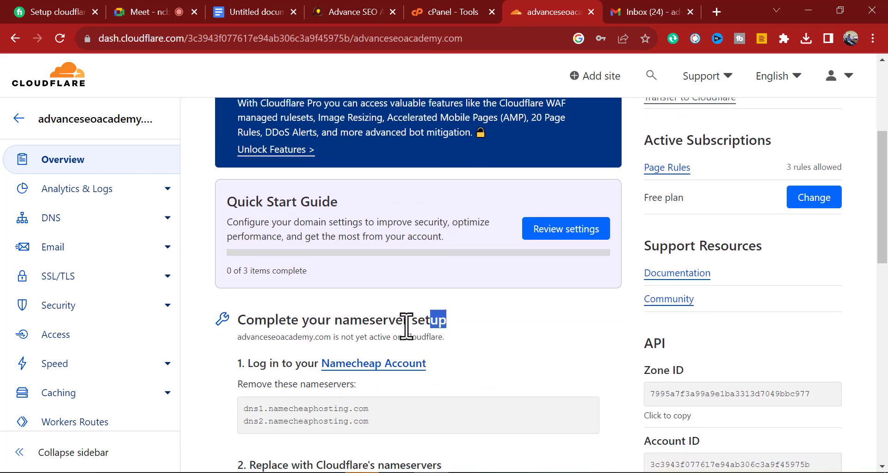
left_click_drag(237, 336, 261, 336)
triple_click(242, 322)
left_click(316, 328)
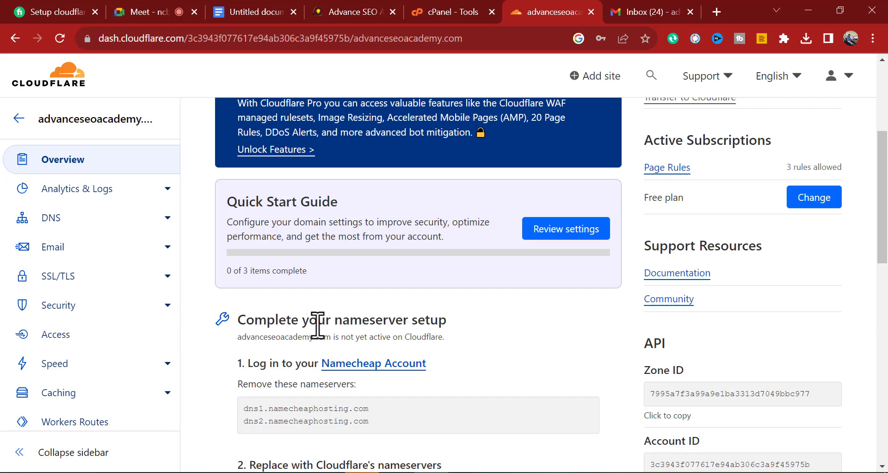
scroll(306, 323, "down", 2)
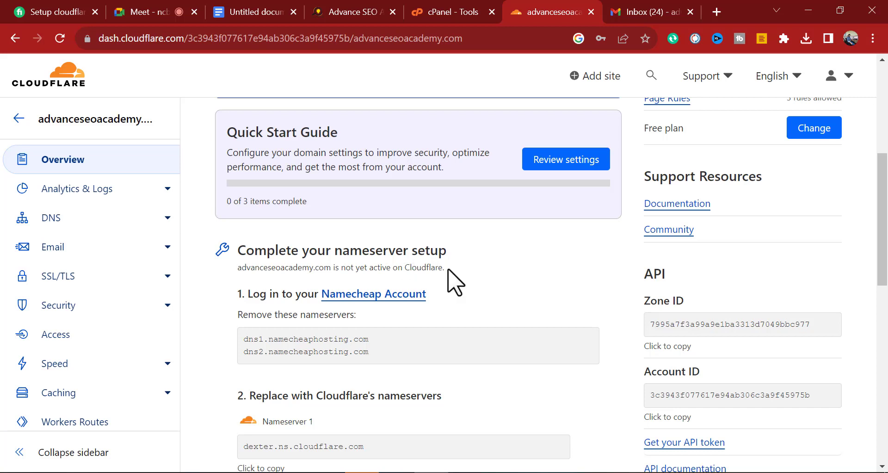
left_click_drag(454, 280, 237, 281)
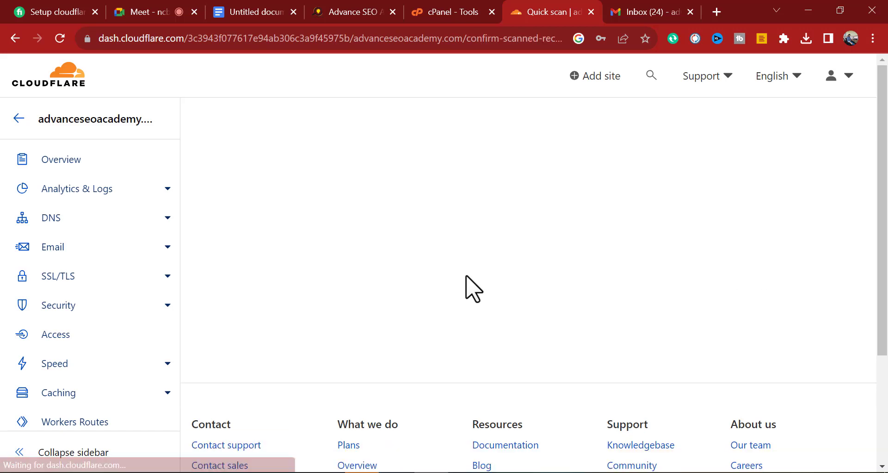
Step: Review the scanned DNS records for advanceseoacademy.com, checking their types, names, content and proxy status
scroll(469, 284, "down", 4)
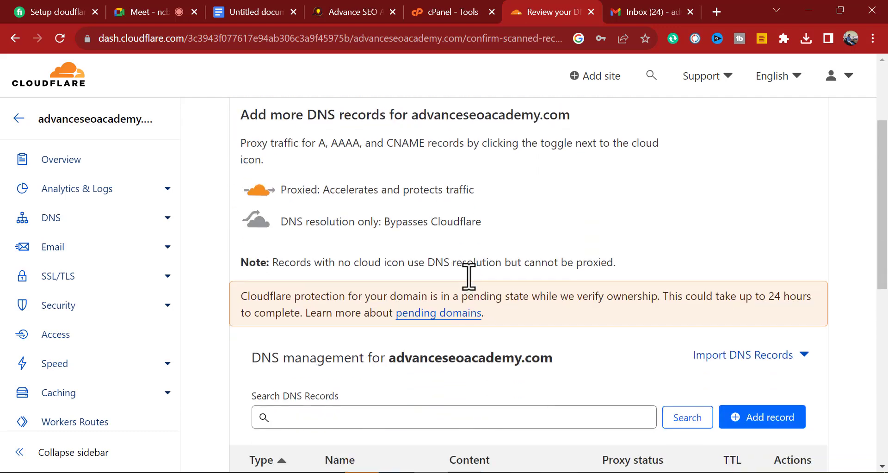
scroll(468, 280, "up", 4)
scroll(468, 280, "down", 5)
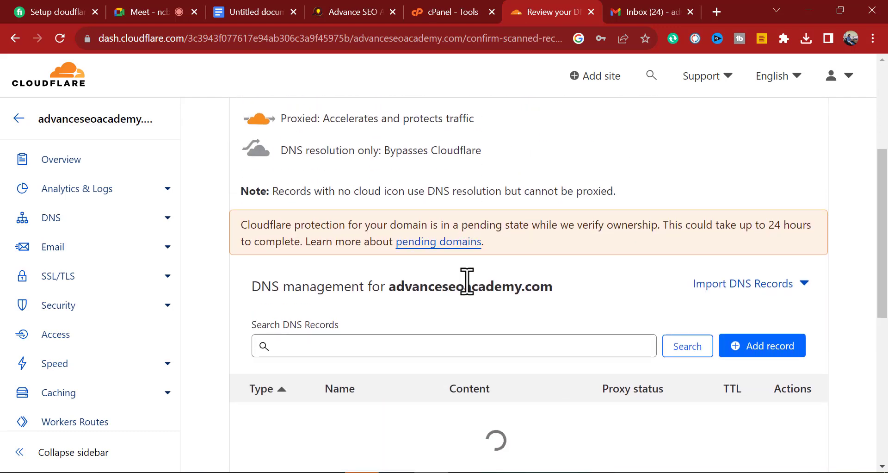
scroll(467, 281, "down", 3)
scroll(463, 283, "down", 1)
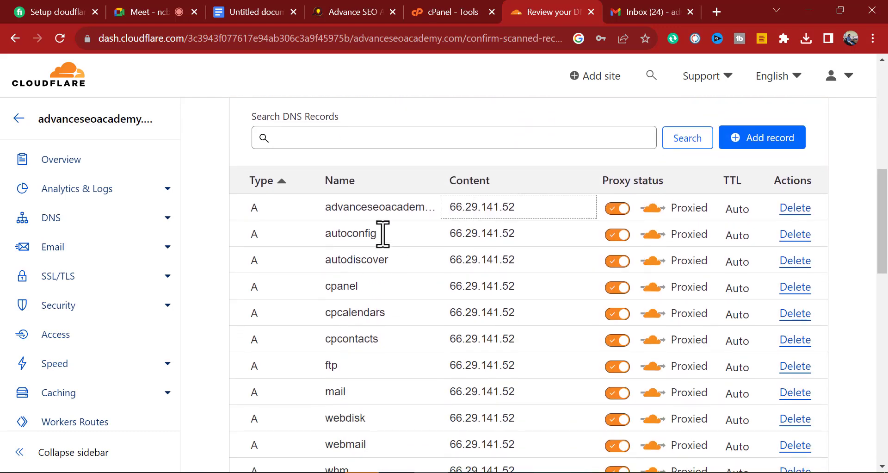
scroll(383, 250, "down", 2)
scroll(383, 273, "up", 6)
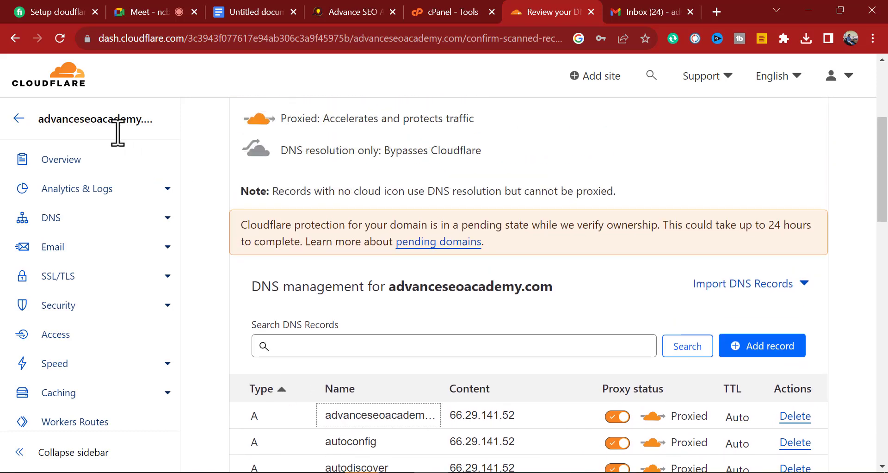
scroll(393, 213, "down", 4)
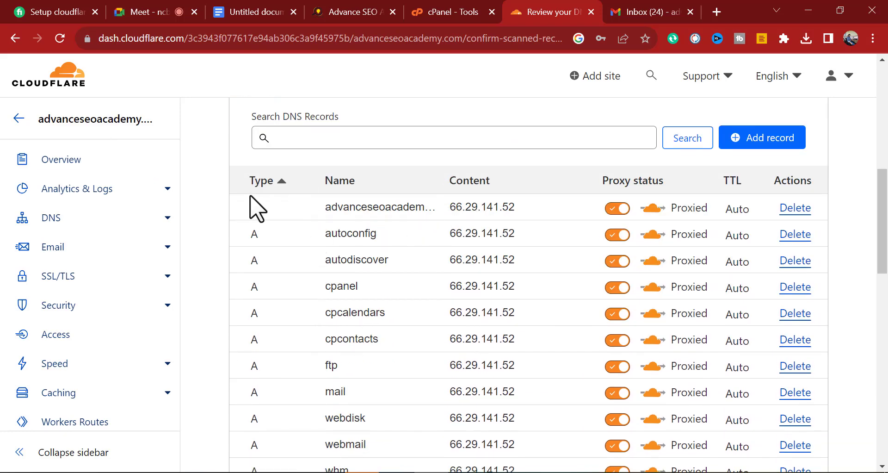
left_click(469, 183)
scroll(724, 296, "down", 2)
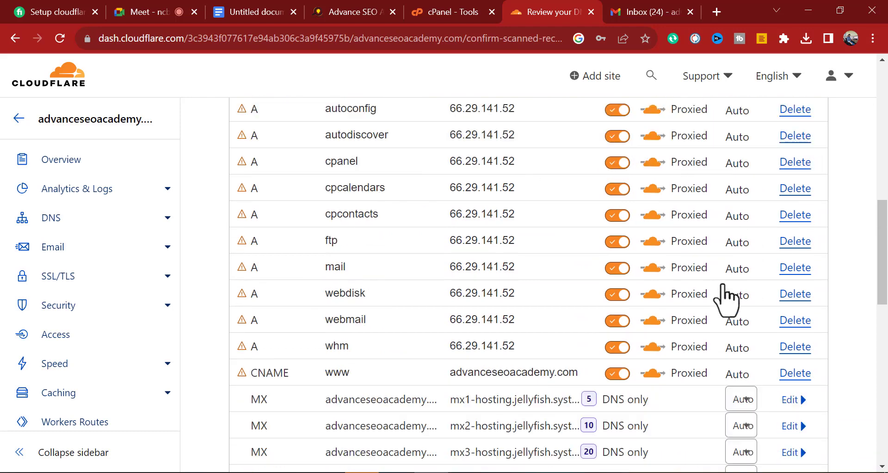
scroll(724, 299, "down", 5)
scroll(704, 254, "down", 6)
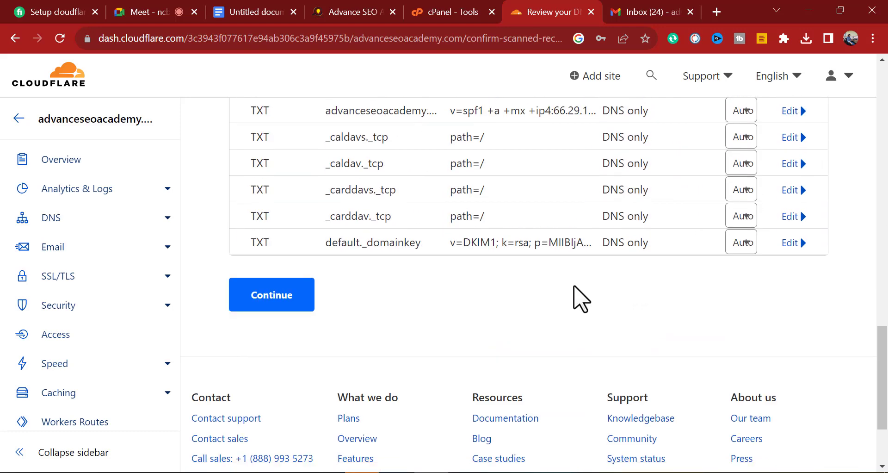
scroll(410, 301, "up", 15)
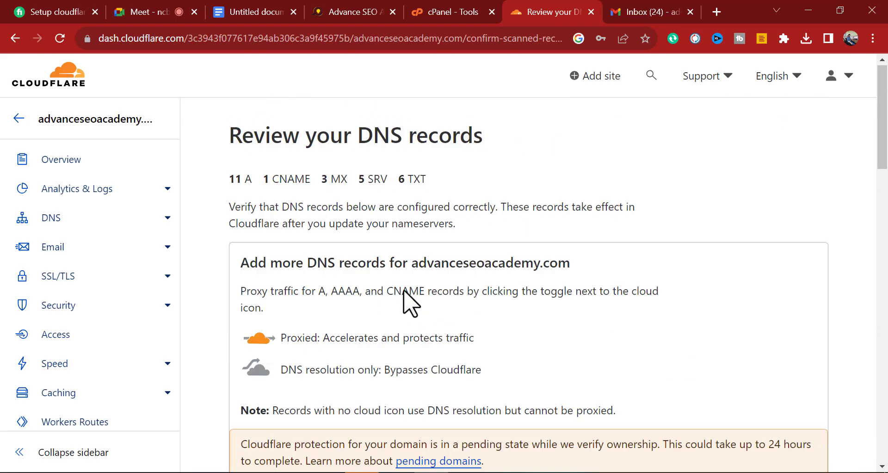
Step: Return to the site overview and examine which nameservers to remove and which Cloudflare nameservers replace them
left_click(65, 162)
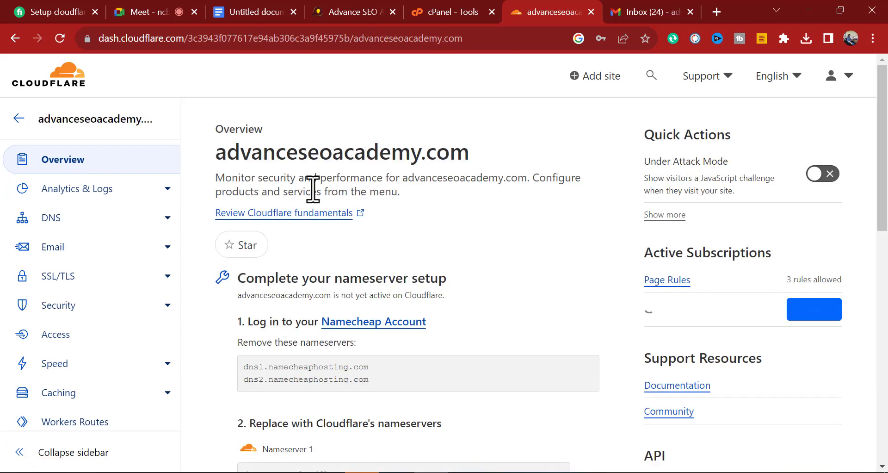
scroll(311, 203, "down", 4)
scroll(307, 217, "up", 3)
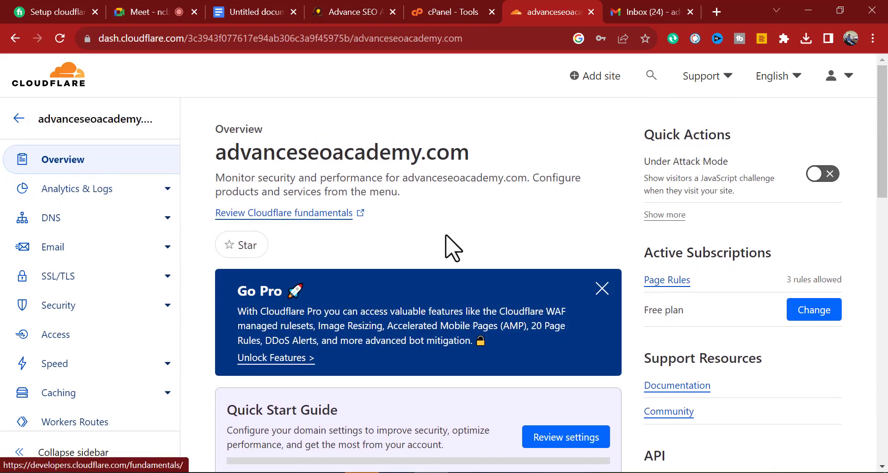
scroll(453, 248, "down", 6)
scroll(463, 246, "down", 2)
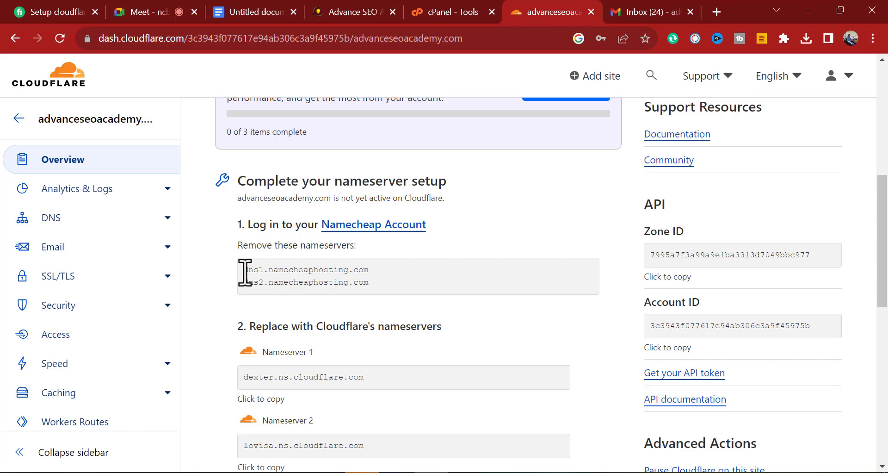
left_click_drag(244, 269, 371, 270)
left_click_drag(247, 283, 349, 313)
left_click(368, 311)
scroll(367, 311, "down", 4)
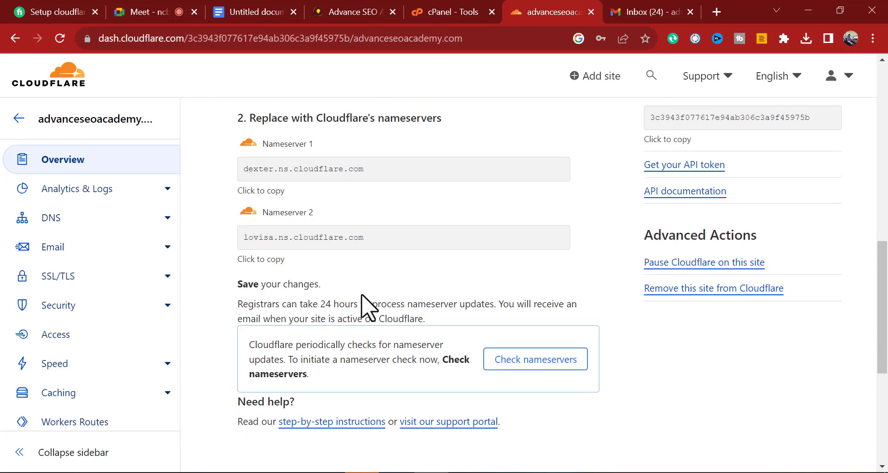
scroll(361, 294, "up", 2)
scroll(356, 224, "down", 3)
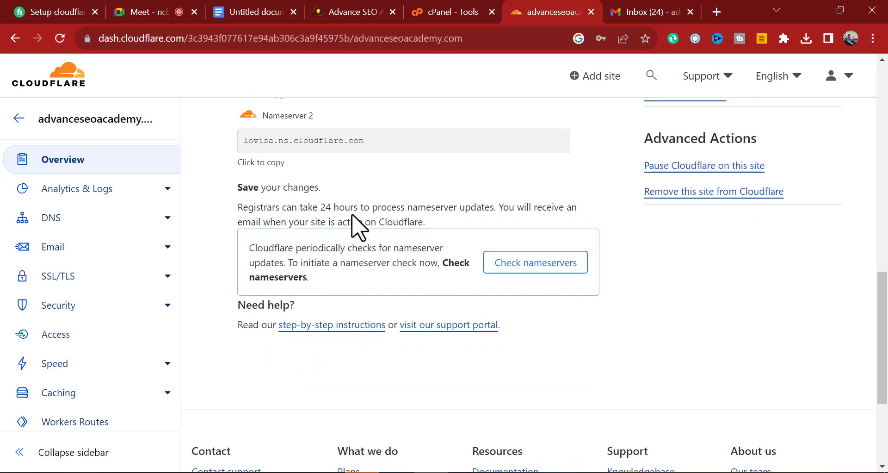
scroll(362, 269, "up", 6)
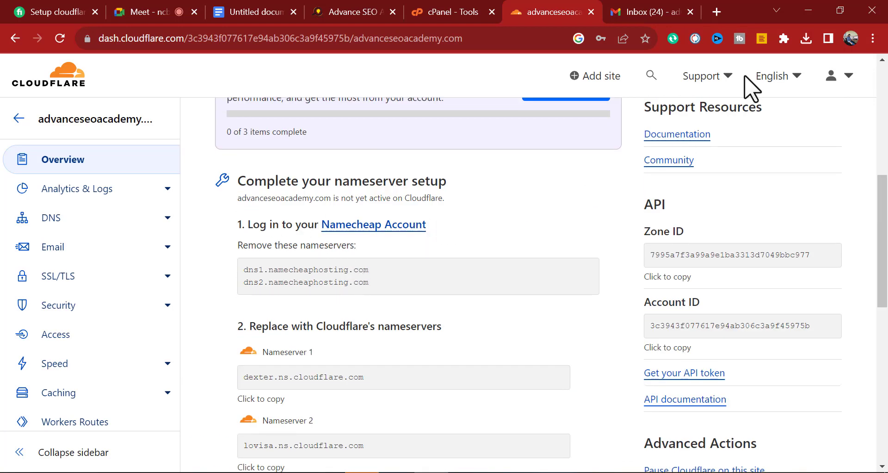
left_click(397, 228, "ctrl")
left_click(581, 12)
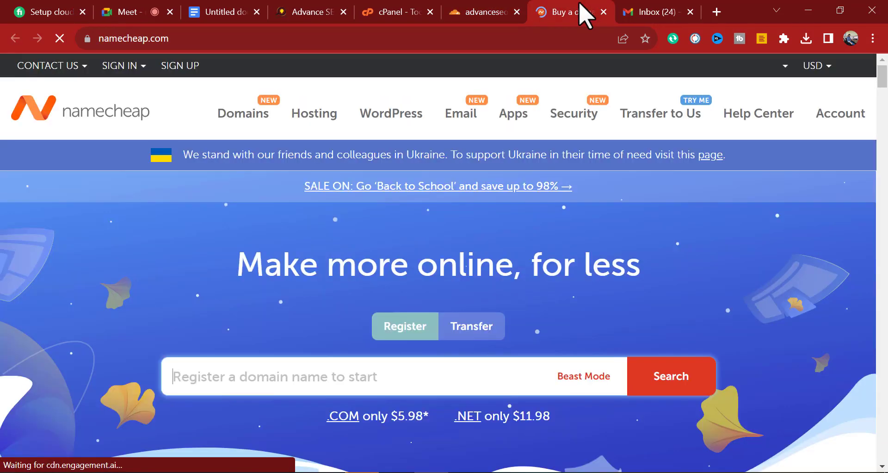
middle_click(579, 10)
Step: Place the cPanel tab after the Cloudflare tab and search the cPanel tools for dns
left_click_drag(407, 16, 468, 26)
left_click(406, 16)
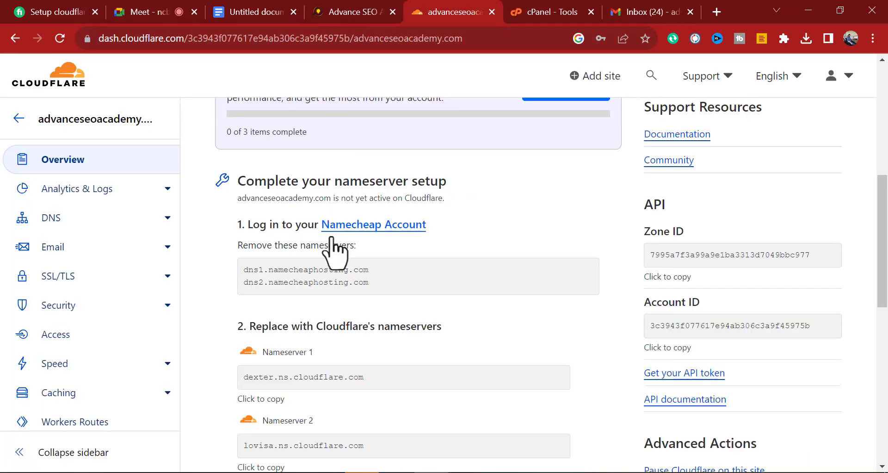
left_click(548, 13)
scroll(511, 174, "up", 5)
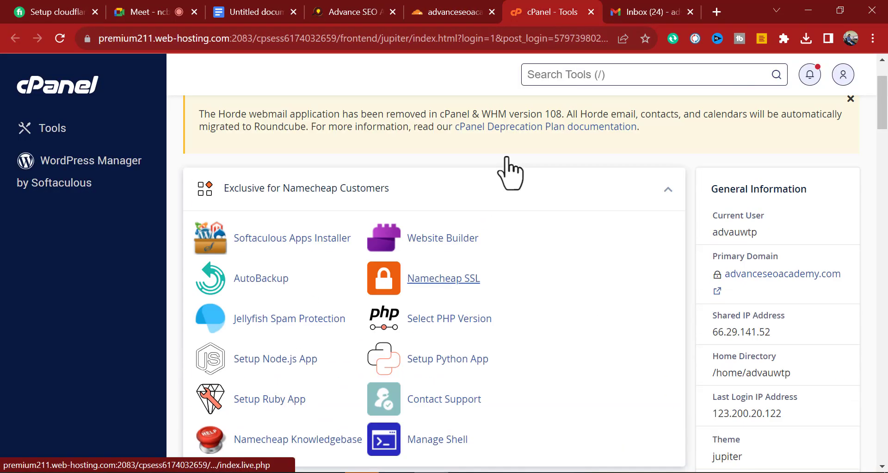
scroll(564, 122, "down", 3)
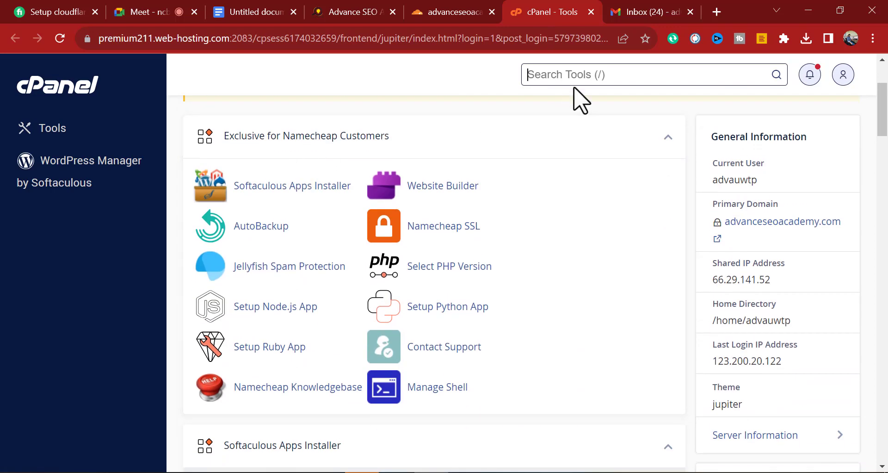
type("dns")
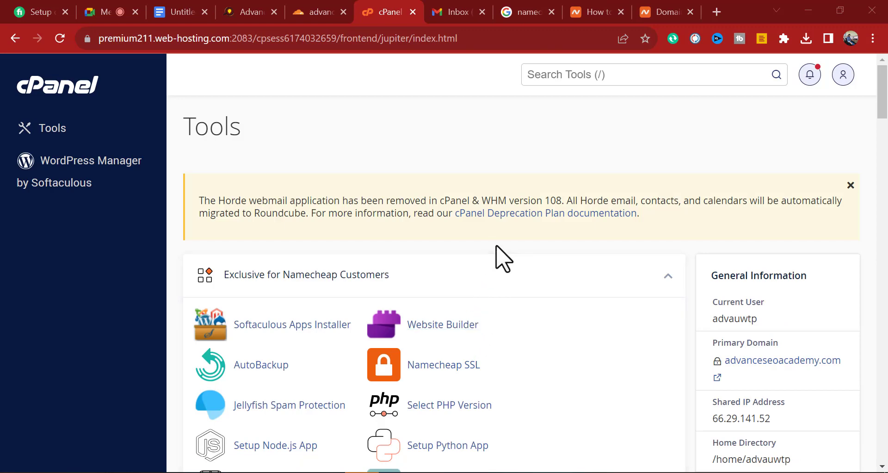
Step: Switch to the Namecheap account and open its dashboard
scroll(504, 259, "down", 1)
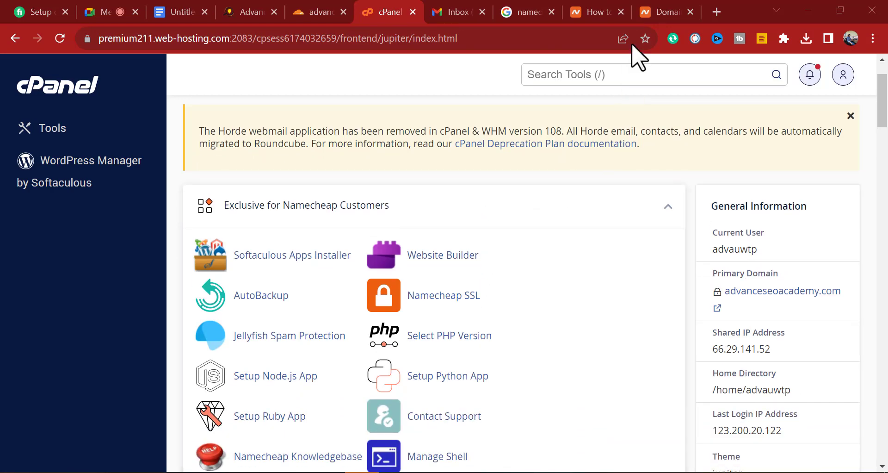
left_click(657, 11)
scroll(511, 185, "up", 4)
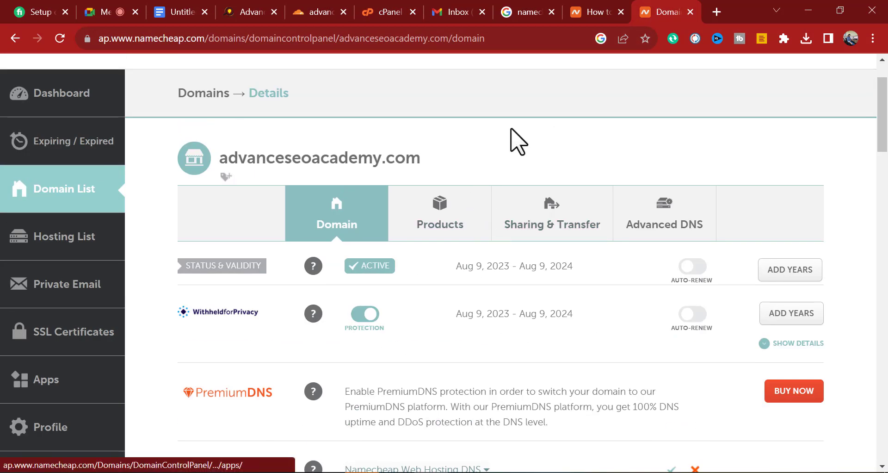
scroll(106, 213, "up", 1)
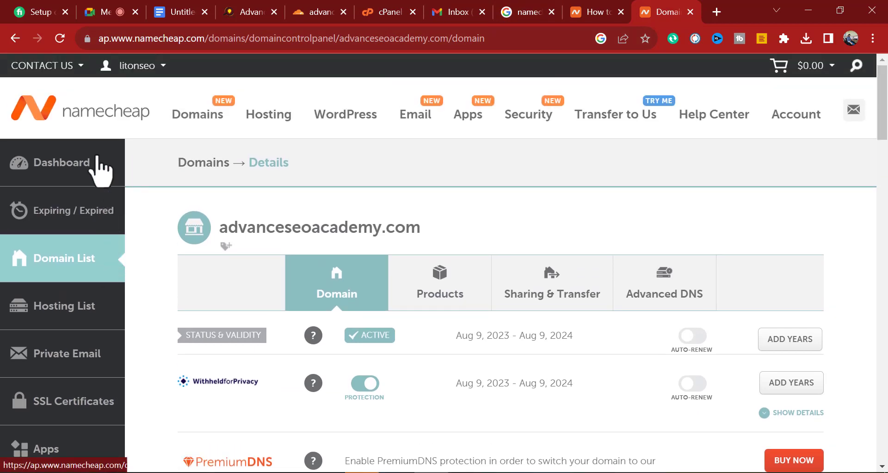
left_click(63, 170)
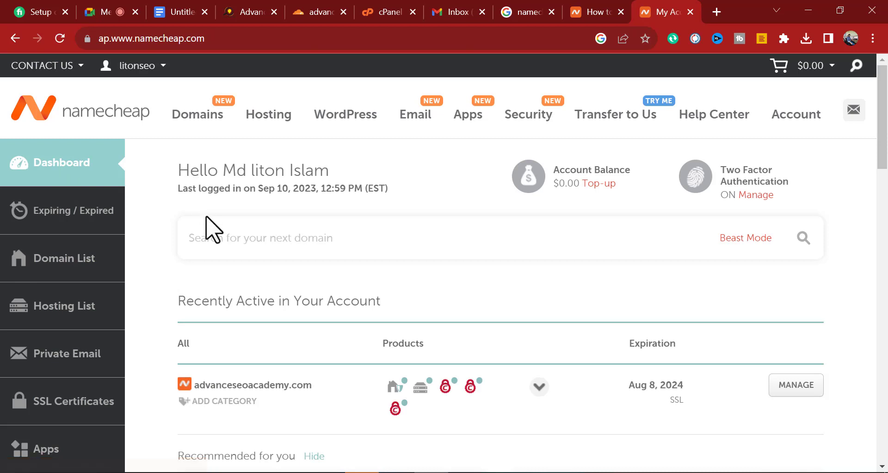
Step: Open the domain list and go to the management page of advanceseoacademy.com
scroll(217, 224, "down", 1)
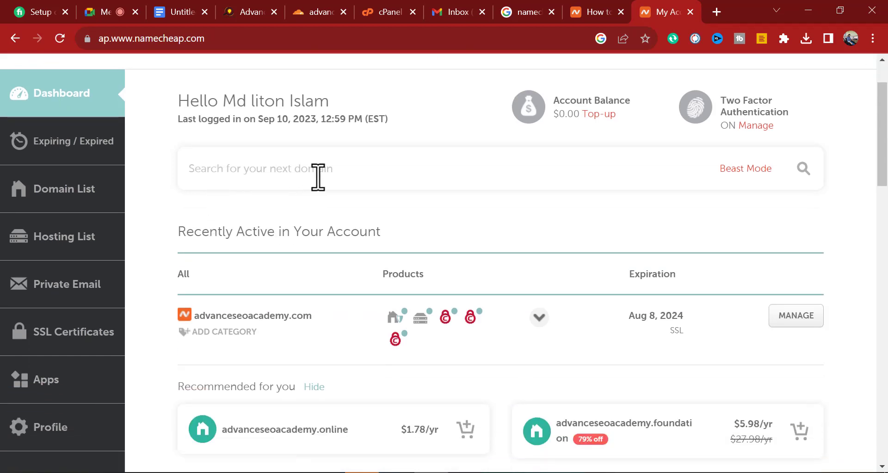
left_click(68, 192)
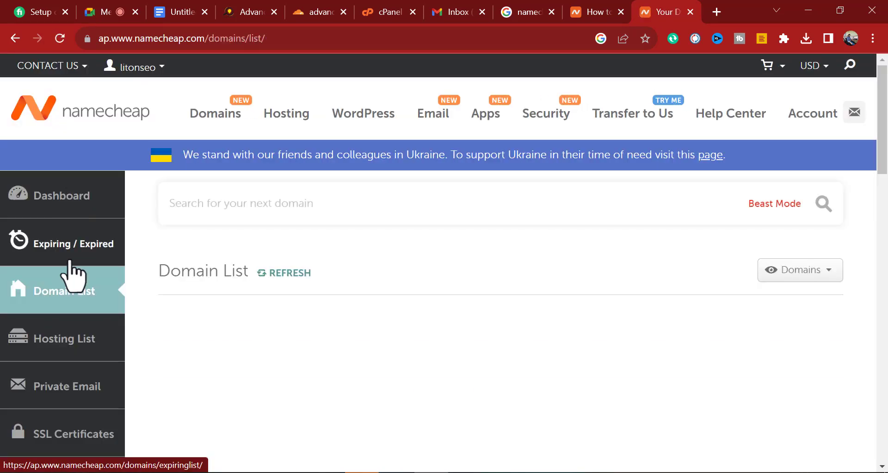
scroll(342, 287, "down", 3)
left_click(807, 266)
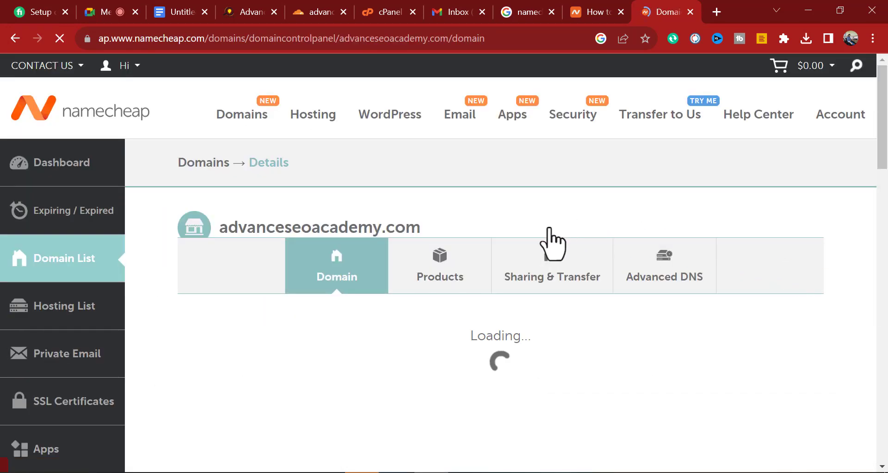
Step: Change the nameserver type of advanceseoacademy.com from the hosting default to Custom DNS
scroll(554, 239, "down", 3)
scroll(511, 242, "down", 2)
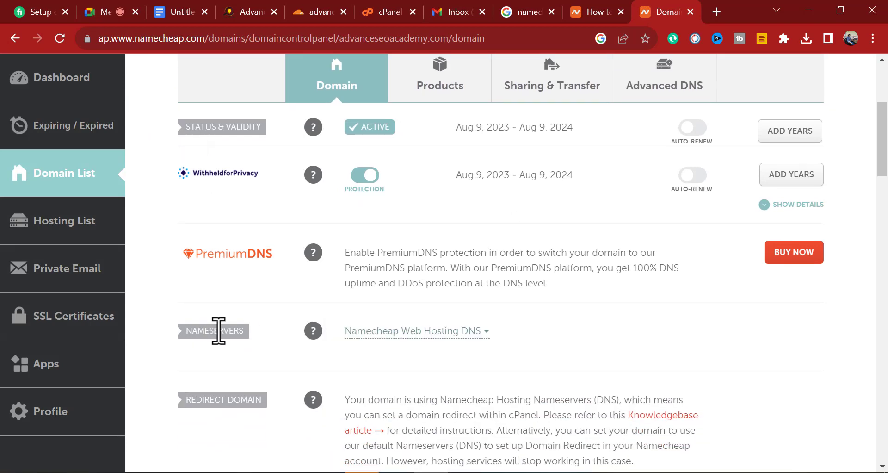
scroll(240, 331, "down", 2)
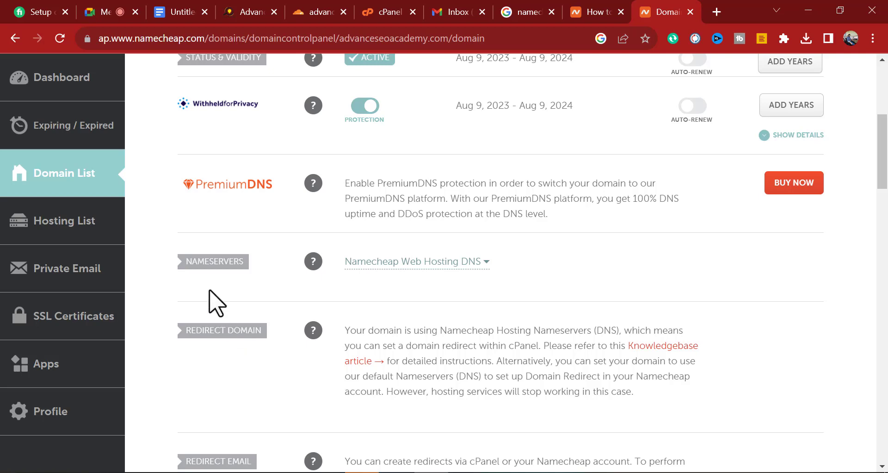
double_click(203, 261)
left_click(578, 282)
left_click(398, 261)
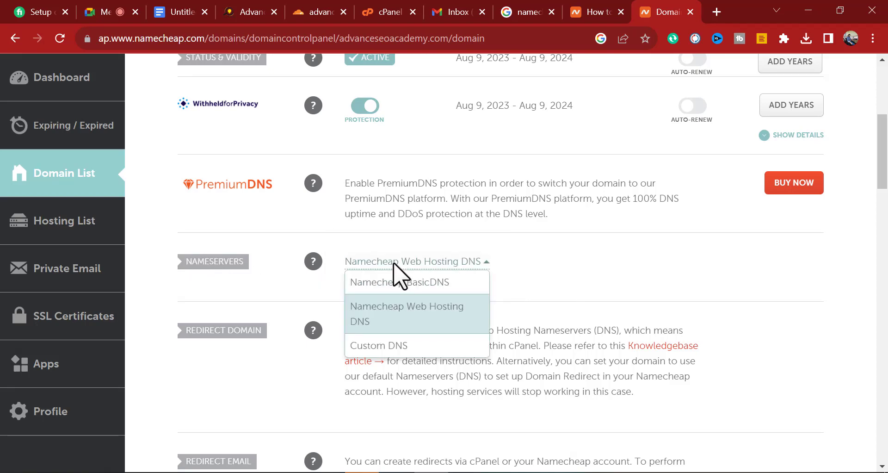
left_click(390, 351)
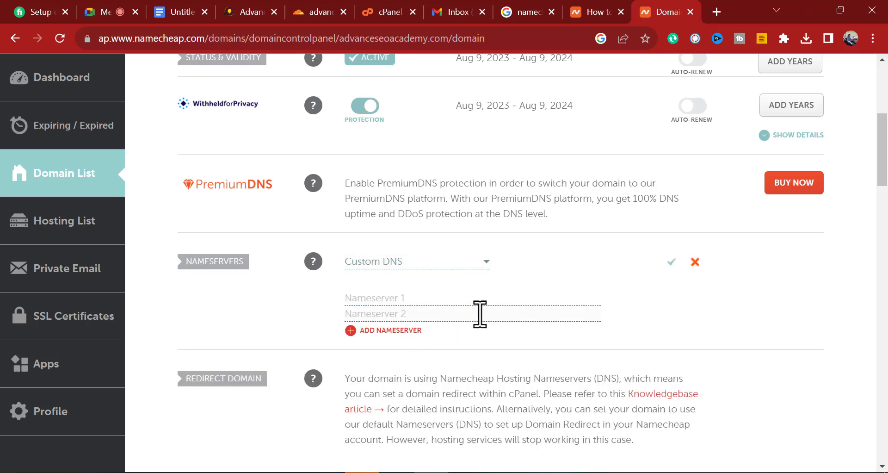
Step: Move the Cloudflare tab directly before the Namecheap domain tab and show it
left_click(387, 13)
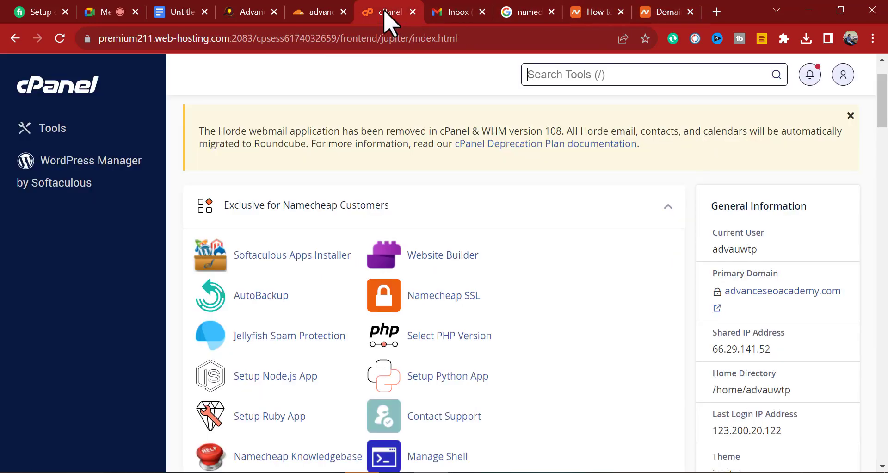
left_click_drag(324, 14, 561, 28)
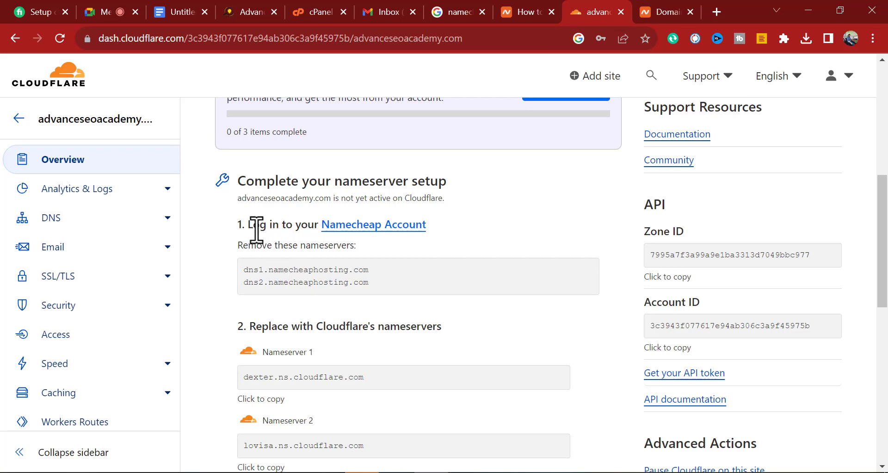
Step: Copy dns1.namecheaphosting.com from the Cloudflare setup instructions into Namecheap's Nameserver 1 field
triple_click(277, 268)
right_click(277, 268)
left_click(307, 280)
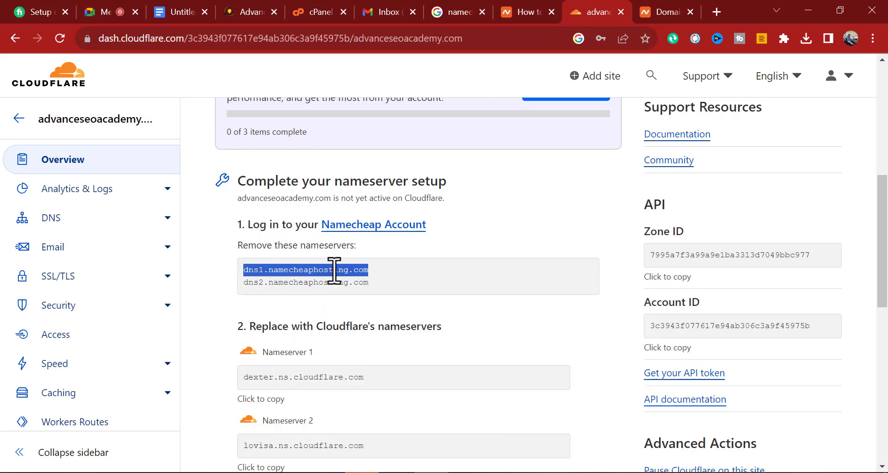
right_click(333, 272)
left_click(348, 274)
right_click(342, 273)
left_click(357, 282)
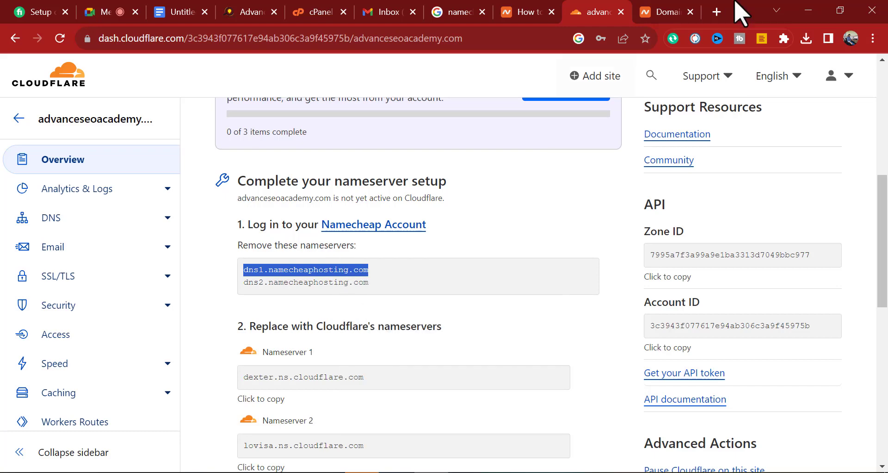
left_click(669, 11)
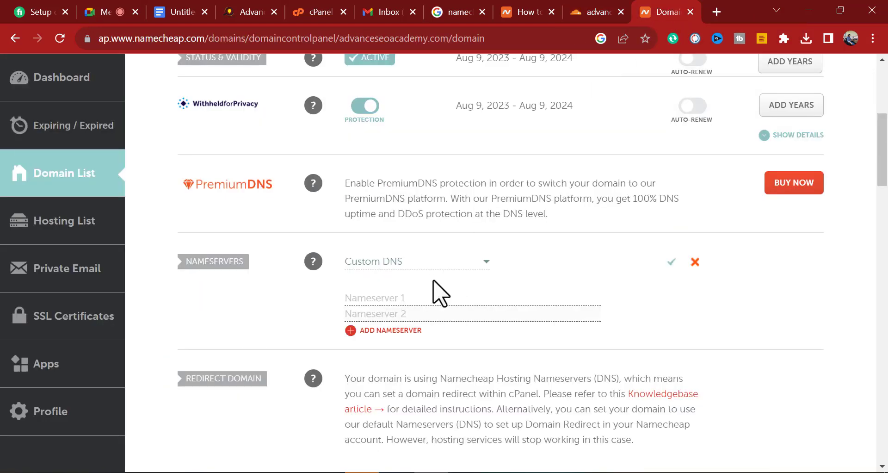
right_click(383, 303)
left_click(418, 171)
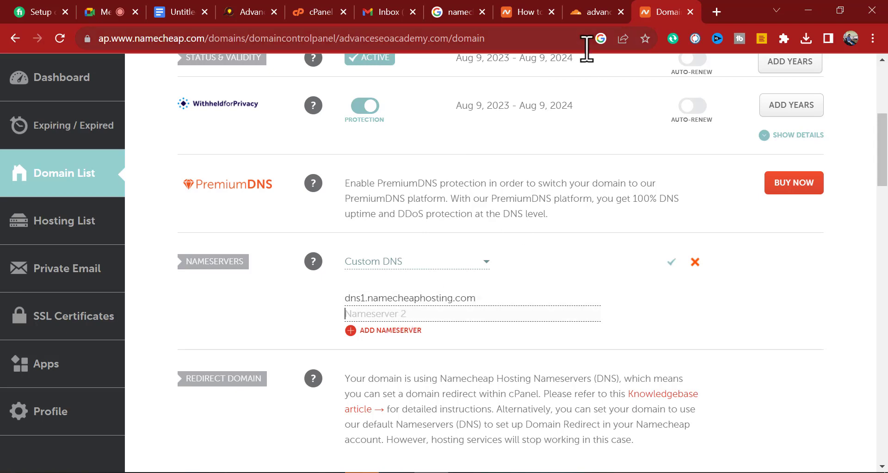
Step: Copy dns2.namecheaphosting.com from the Cloudflare setup instructions into Namecheap's Nameserver 2 field
left_click(600, 14)
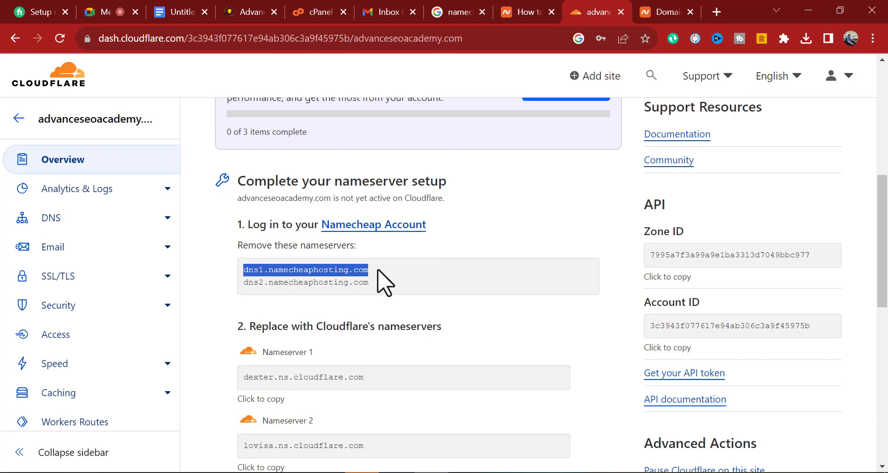
double_click(361, 281)
triple_click(360, 281)
right_click(360, 282)
left_click(386, 289)
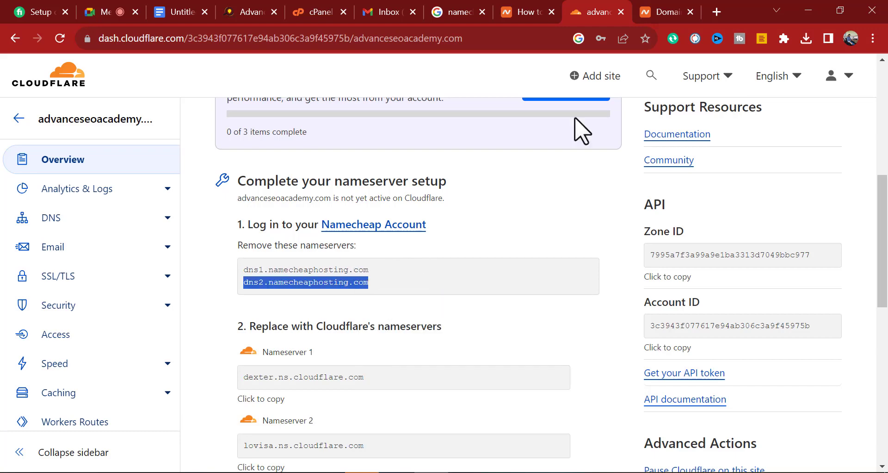
left_click(661, 12)
right_click(407, 314)
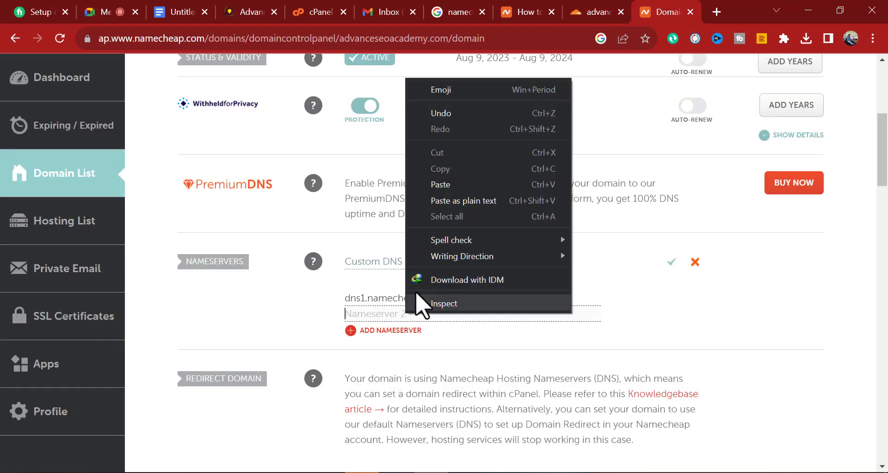
left_click(442, 180)
Step: Compare Cloudflare's instructions on which nameservers to remove and which to use with the entries in Namecheap
left_click(592, 12)
scroll(349, 251, "down", 1)
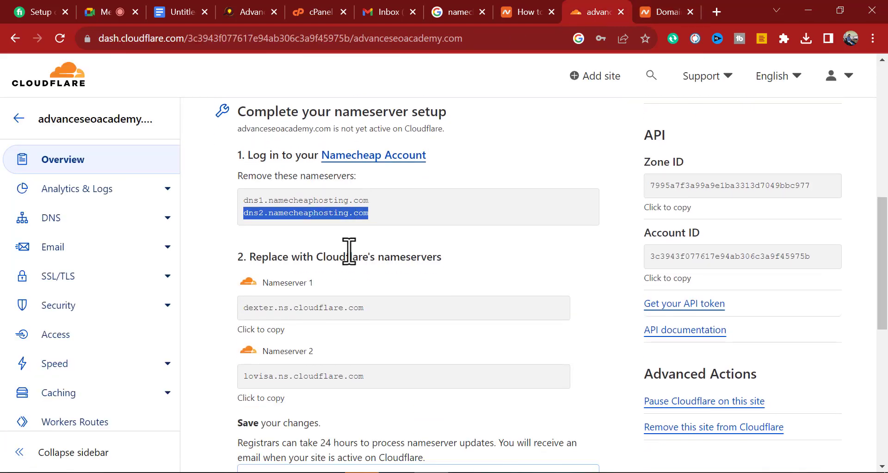
scroll(550, 242, "down", 3)
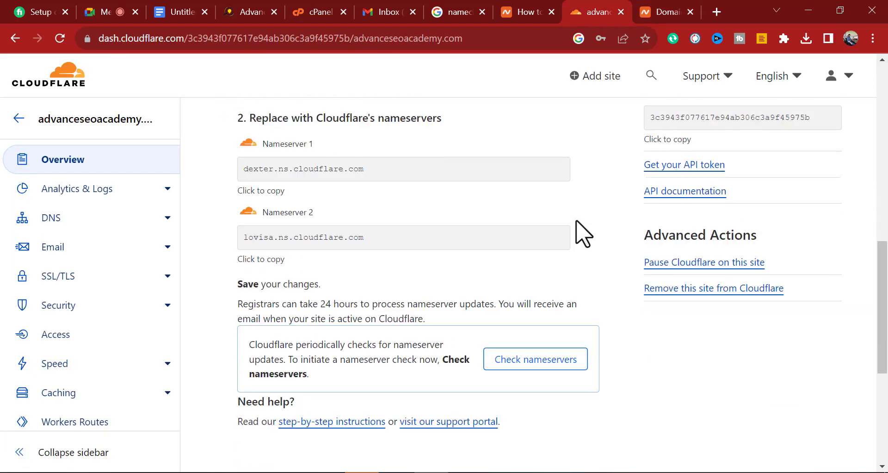
scroll(581, 231, "up", 3)
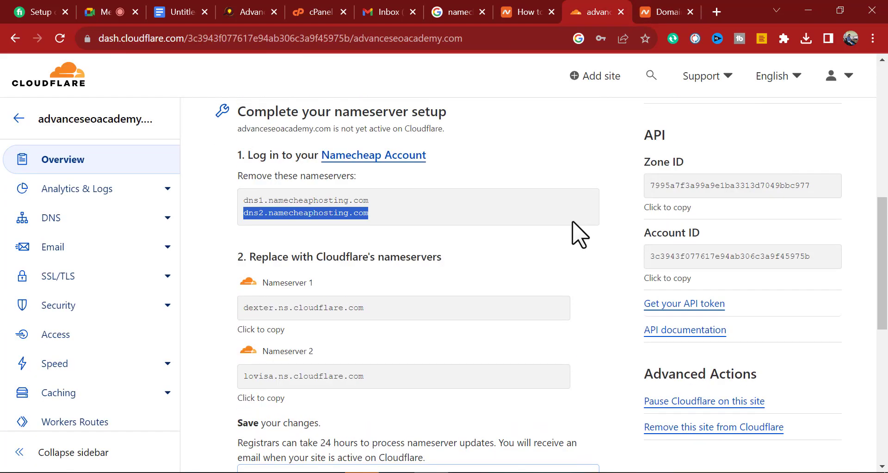
left_click(339, 209)
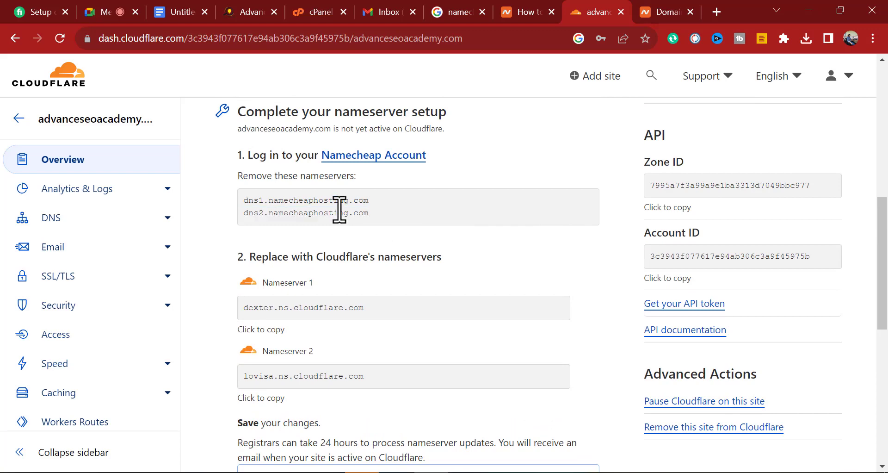
left_click(659, 11)
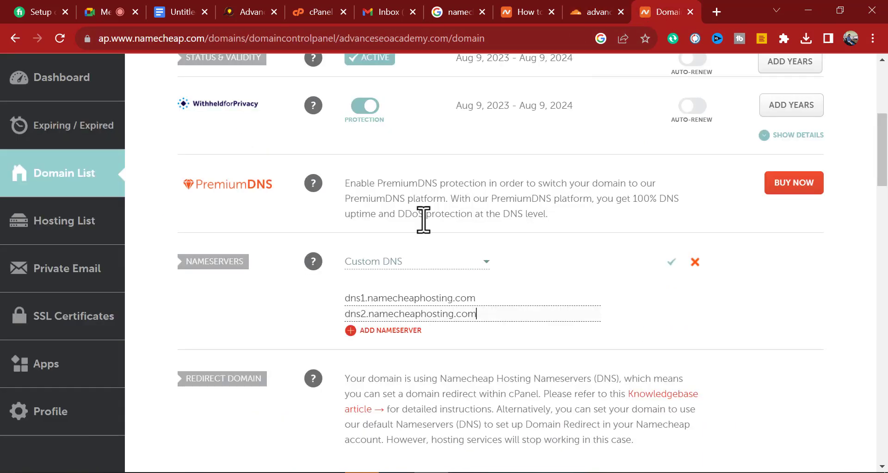
double_click(394, 297)
key("ctrl+a")
Step: Copy Cloudflare's first nameserver and replace Namecheap's Nameserver 1 entry with dexter.ns.cloudflare.com
left_click(596, 12)
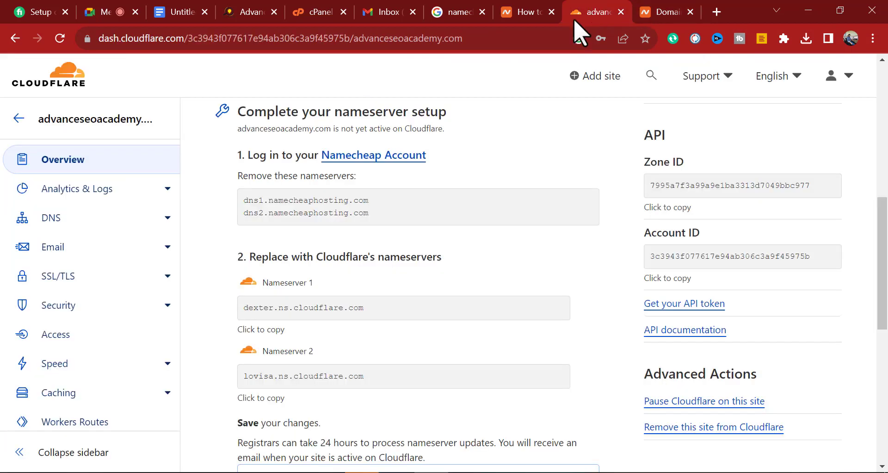
scroll(282, 314, "down", 1)
double_click(303, 237)
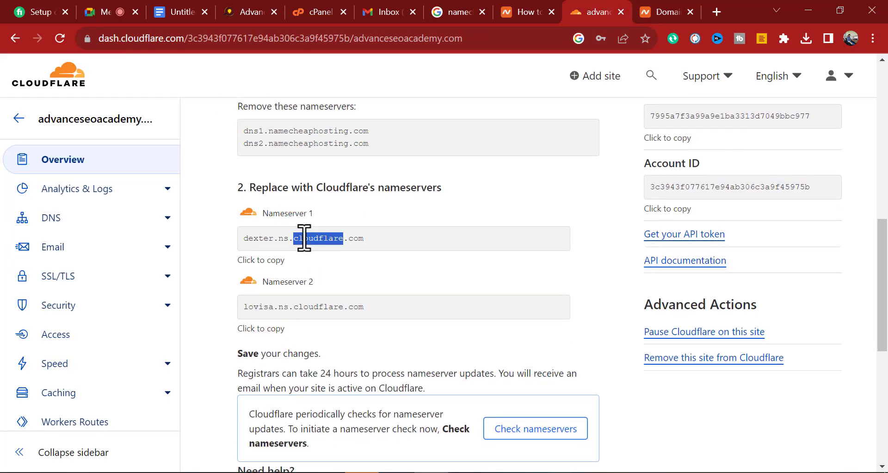
right_click(302, 238)
triple_click(263, 238)
right_click(276, 240)
left_click(307, 250)
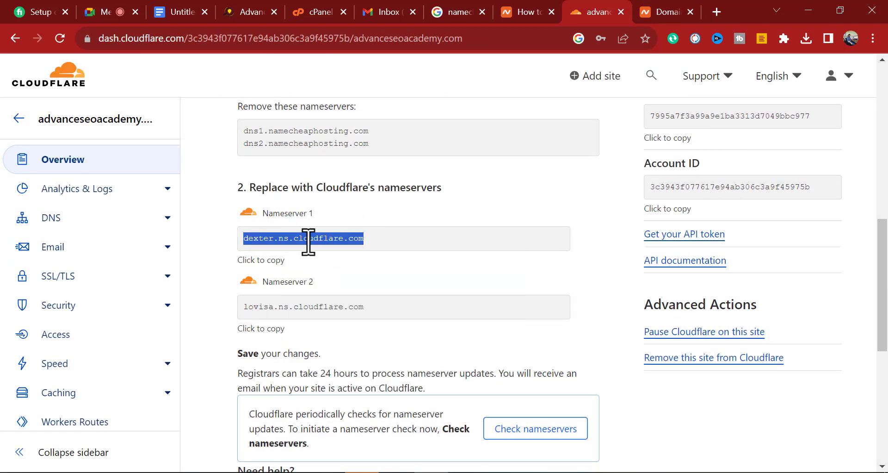
left_click(641, 12)
triple_click(452, 296)
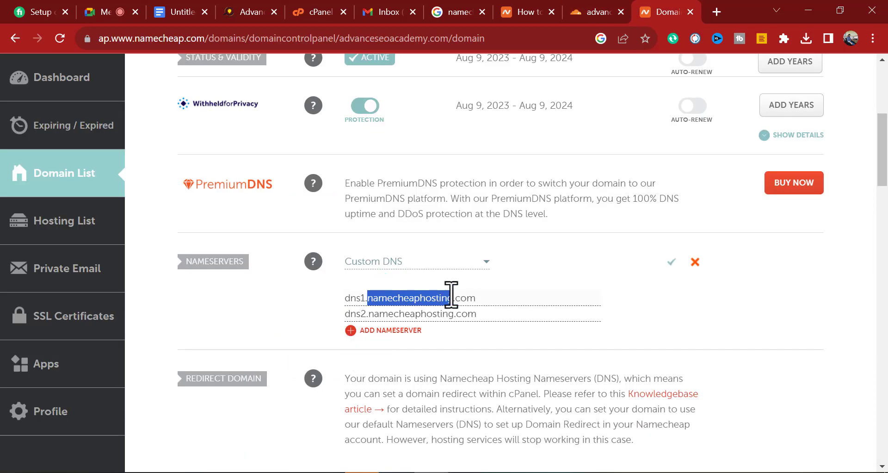
key("ctrl+v")
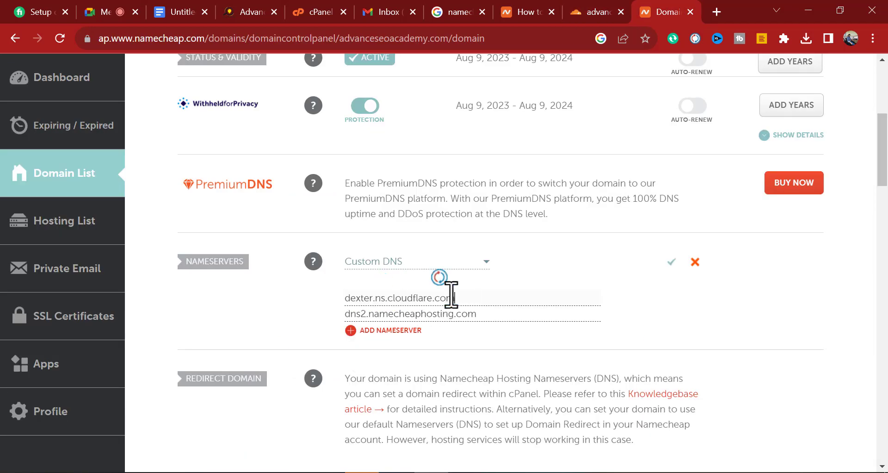
Step: Copy Cloudflare's second nameserver and replace Namecheap's Nameserver 2 entry with lovisa.ns.cloudflare.com
left_click(601, 13)
triple_click(337, 308)
right_click(335, 307)
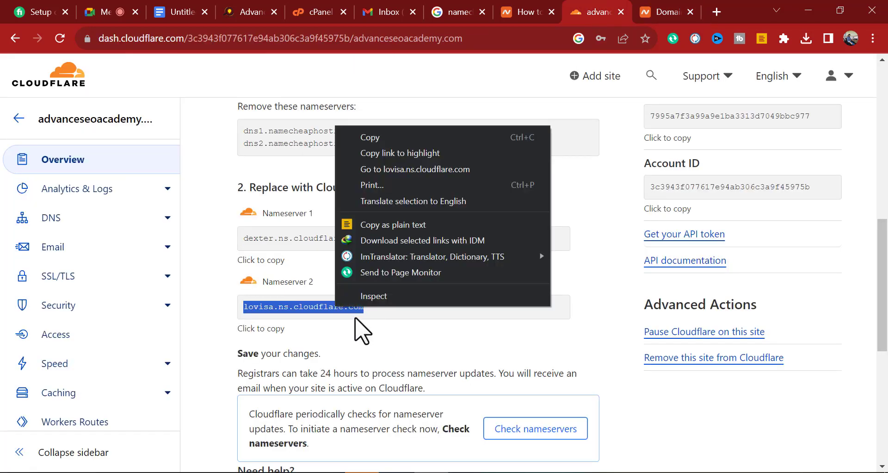
left_click(363, 138)
left_click(666, 12)
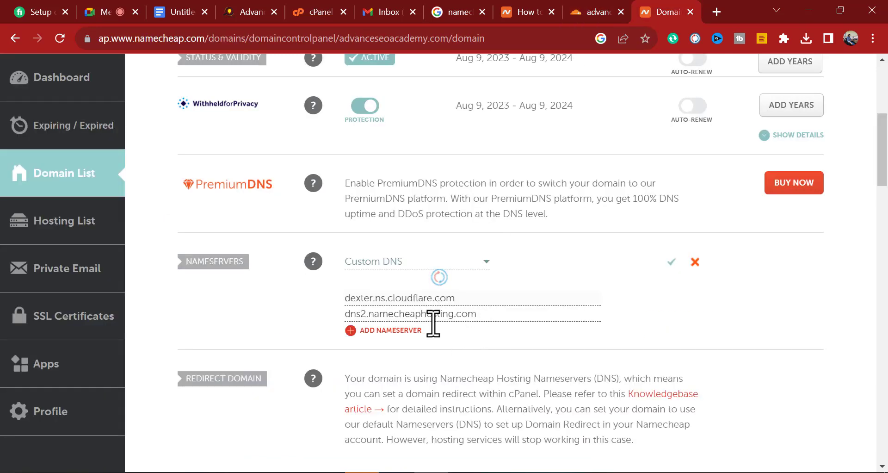
double_click(443, 315)
key("ctrl+a")
key("ctrl+v")
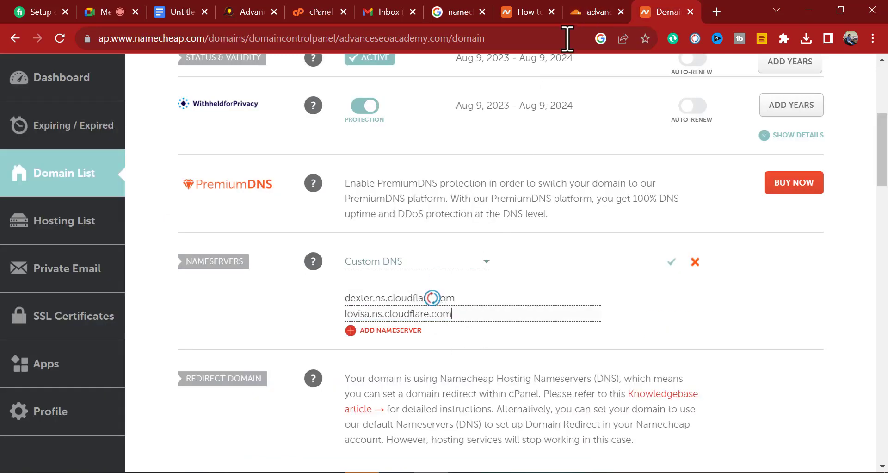
Step: Check the custom nameservers entered in Namecheap against the removal and replacement lists in Cloudflare
left_click(592, 11)
scroll(277, 263, "up", 4)
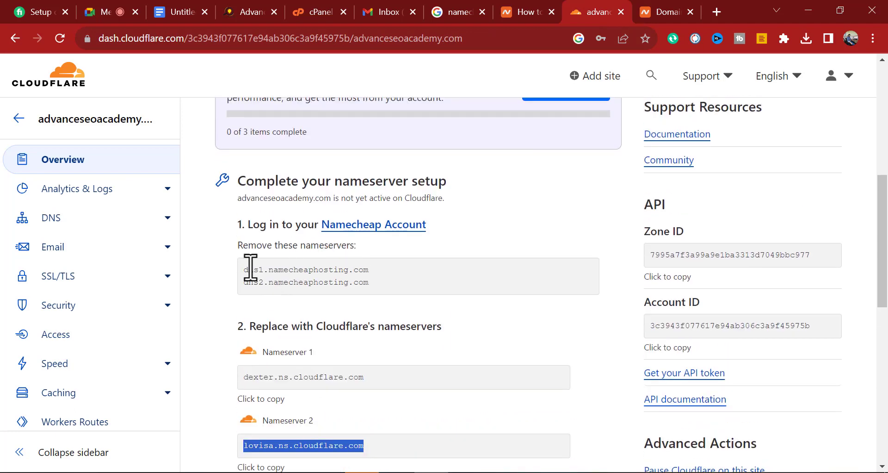
left_click_drag(244, 270, 392, 277)
scroll(399, 289, "down", 1)
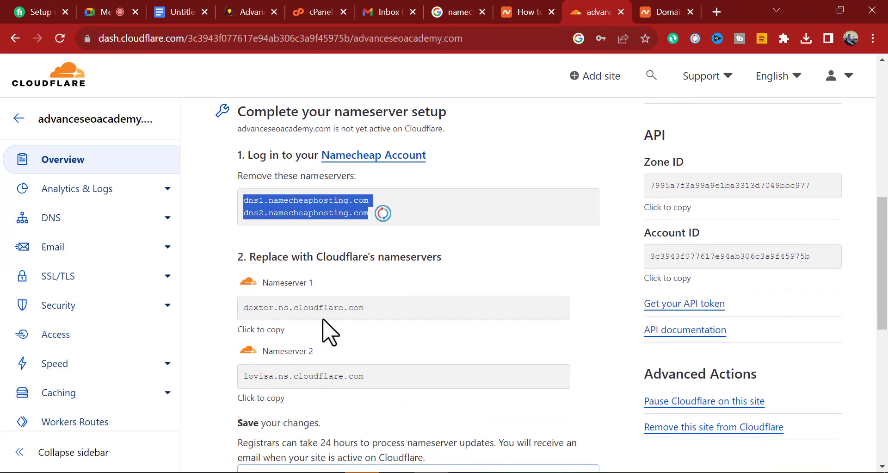
left_click(669, 13)
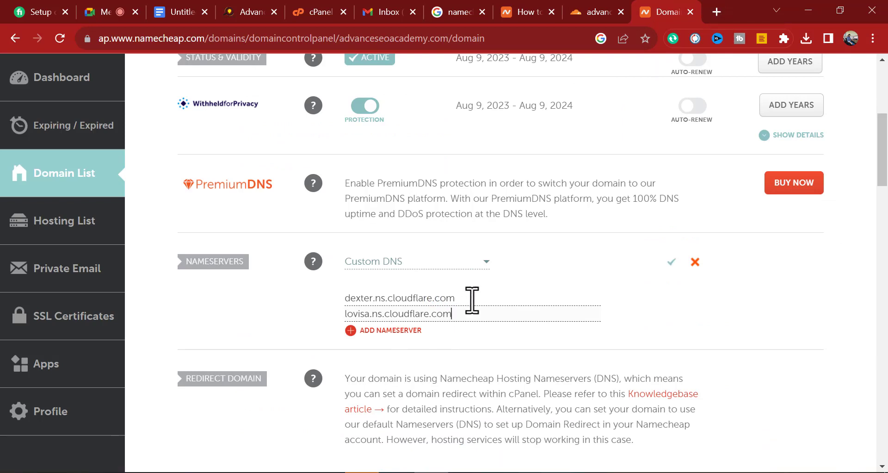
Step: Search Google for whois in a new tab and open the Whois.com website
left_click(716, 12)
type("whois")
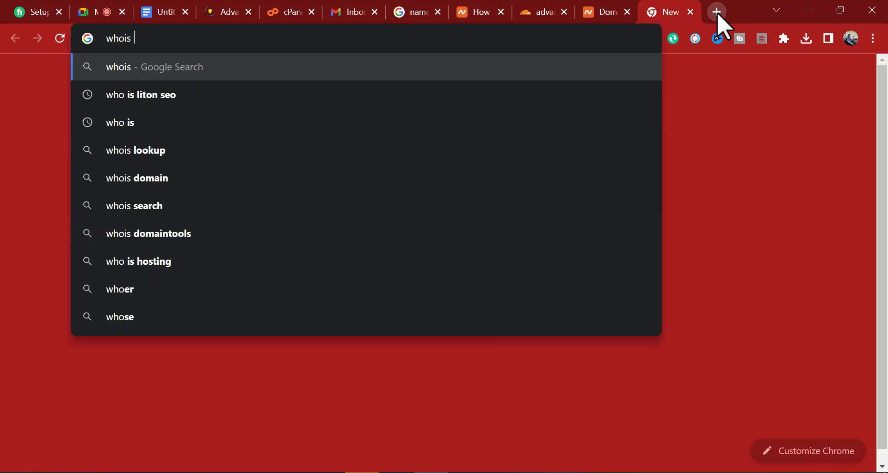
key("Return")
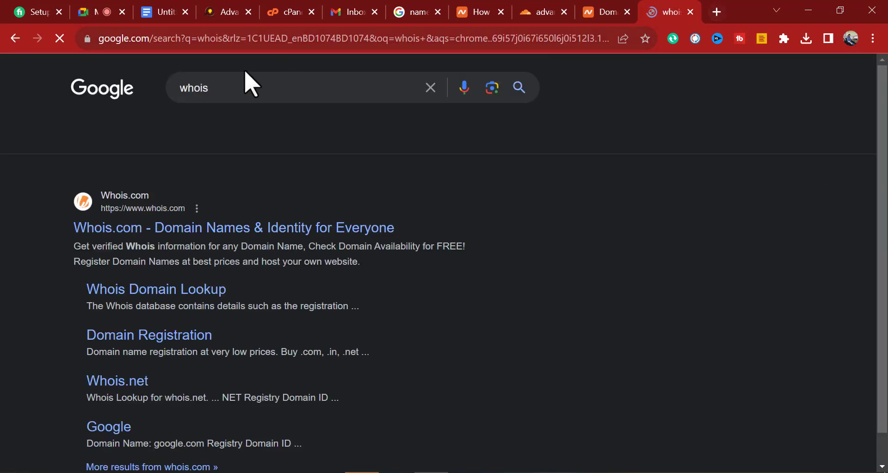
left_click(172, 235)
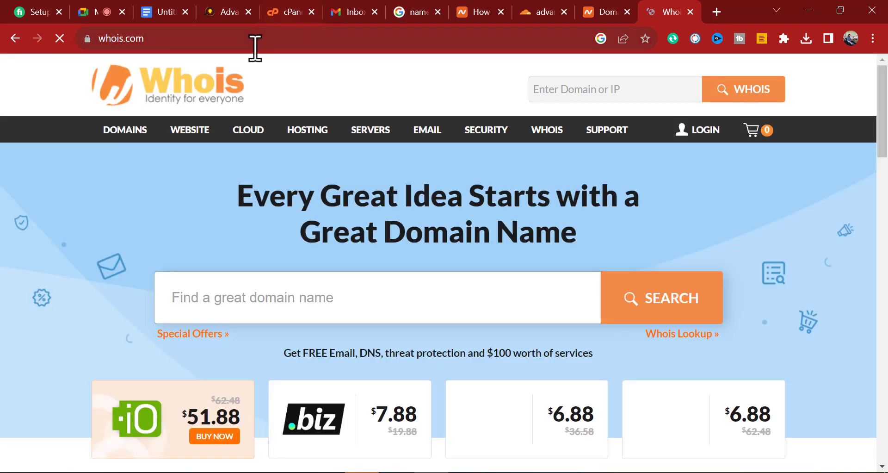
left_click(254, 41)
right_click(255, 42)
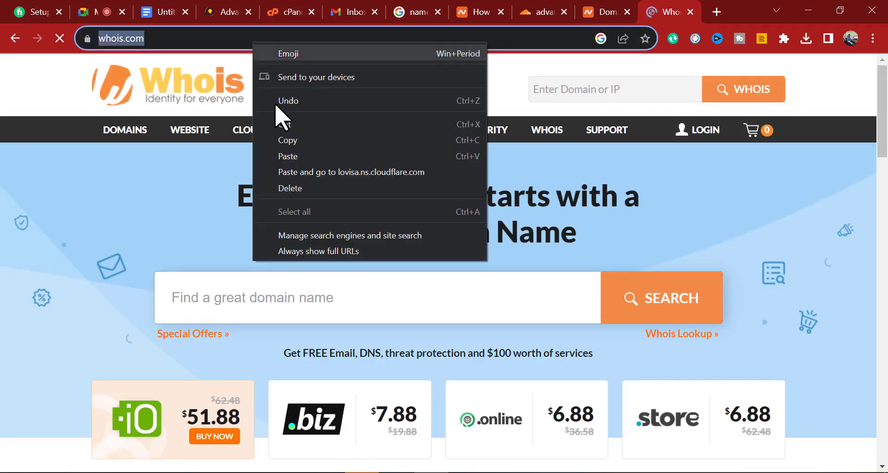
left_click(280, 136)
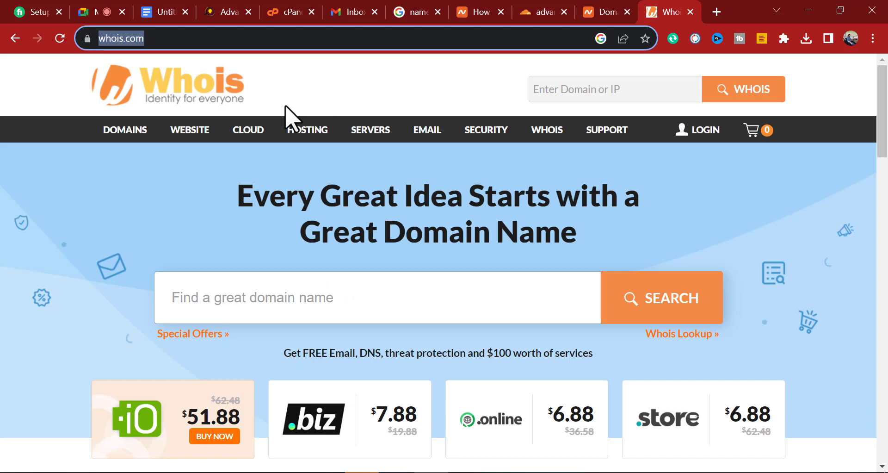
left_click(171, 12)
key("ctrl+v")
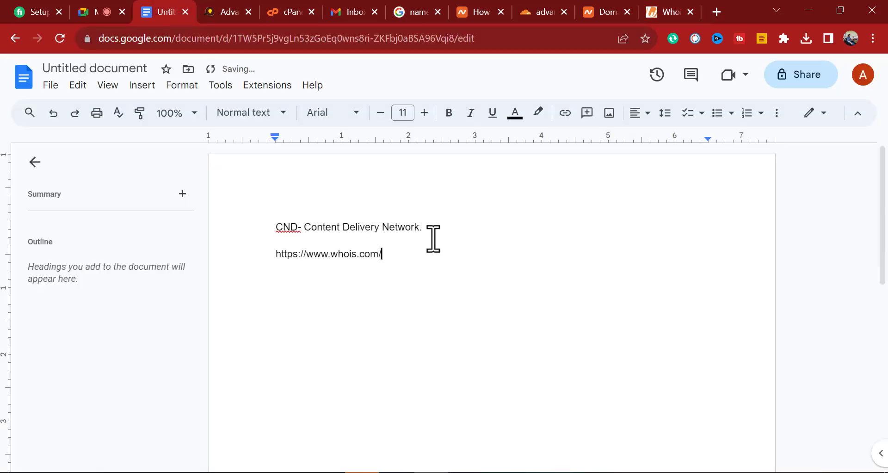
Step: Search Google for who is in a new tab, open the who.is website, and close the Whois.com tab
left_click(673, 11)
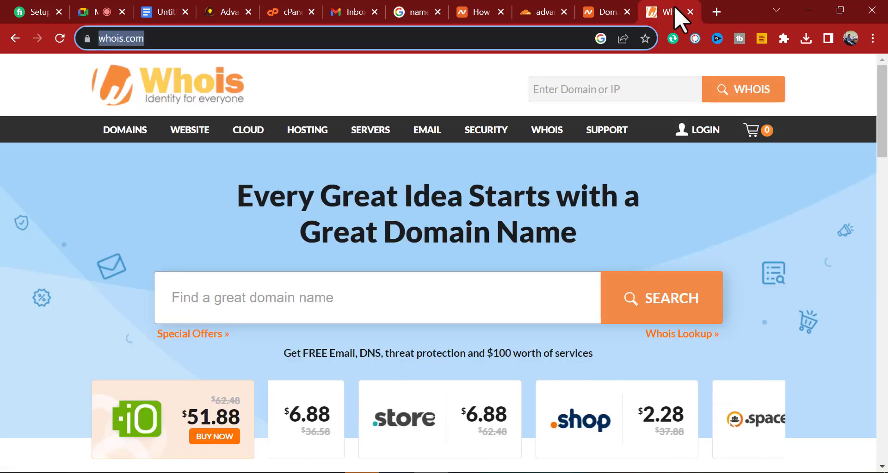
left_click(716, 12)
type("who is")
key("Return")
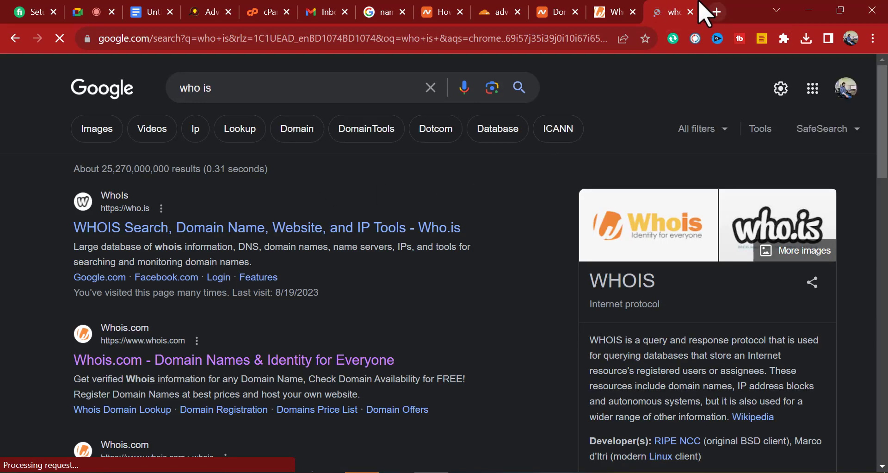
left_click(607, 12)
key("ctrl+w")
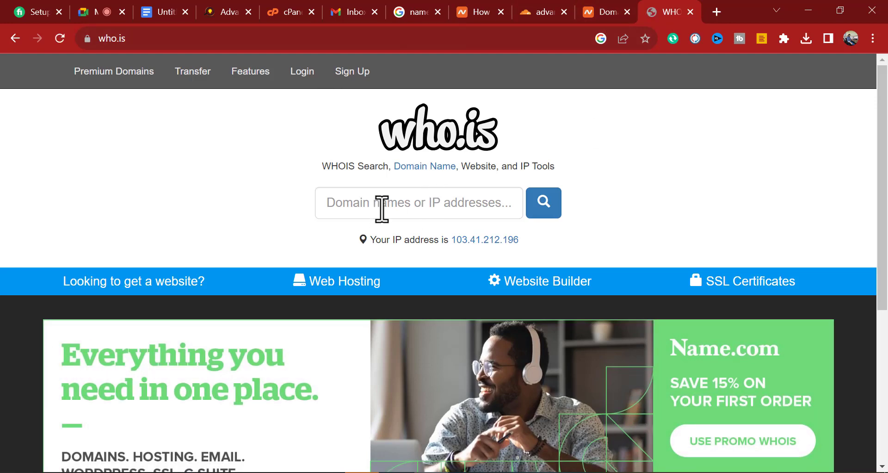
left_click(224, 12)
right_click(159, 42)
left_click(194, 141)
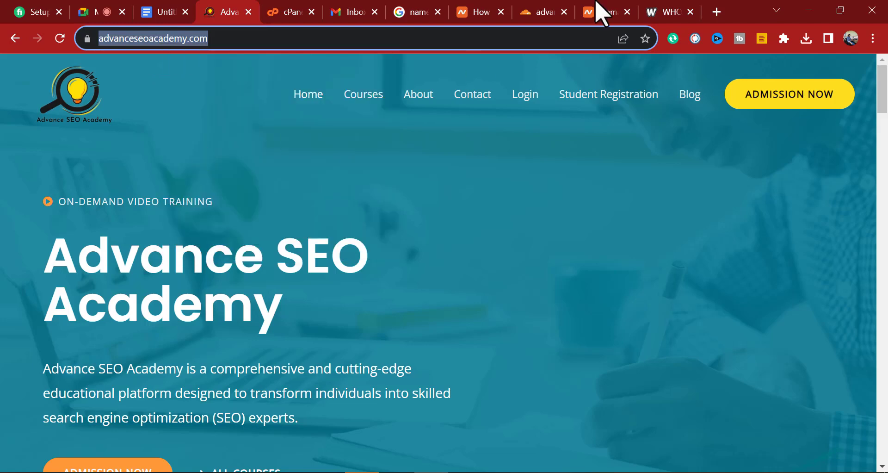
left_click(666, 12)
left_click(395, 202)
key("ctrl+v")
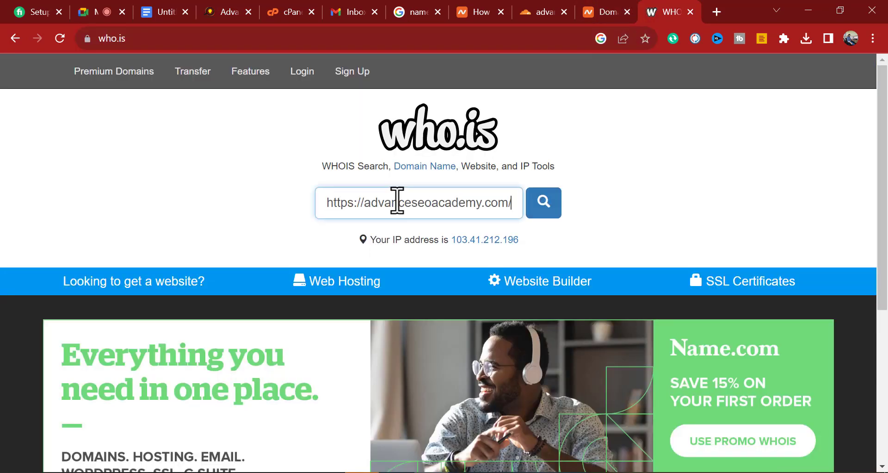
left_click_drag(365, 202, 260, 211)
key("BackSpace")
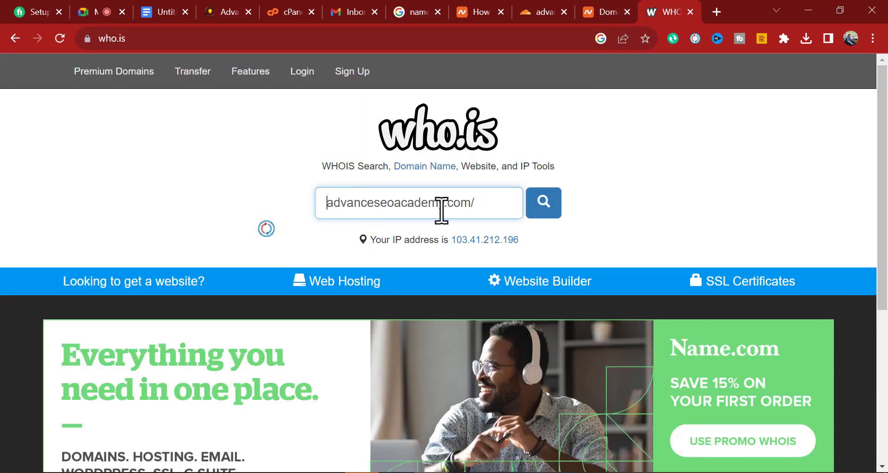
left_click(493, 202)
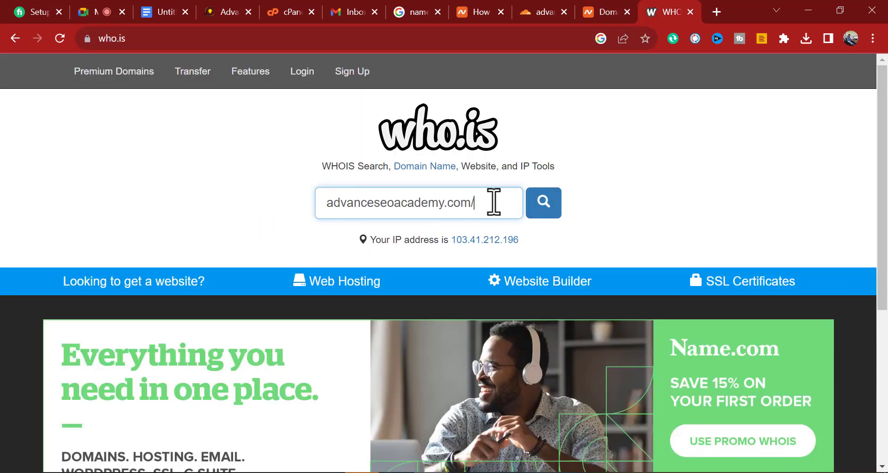
left_click(546, 204)
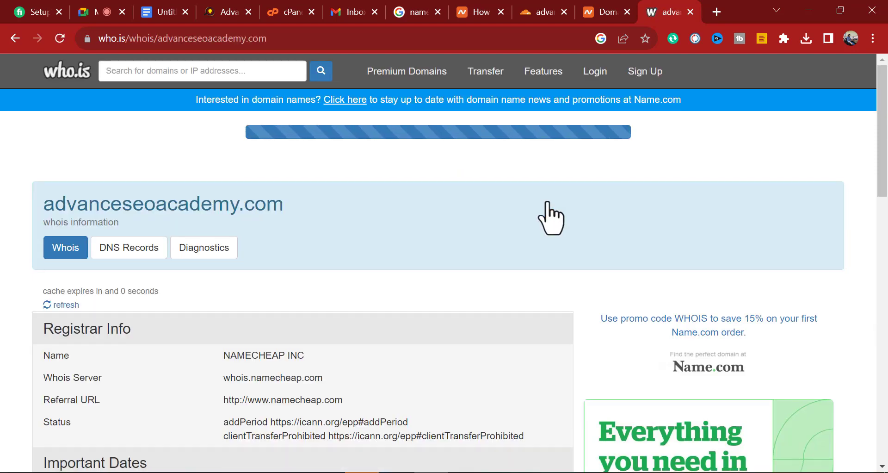
Step: Review the registrar information for advanceseoacademy.com, including the Whois server and referral URL
scroll(95, 227, "down", 3)
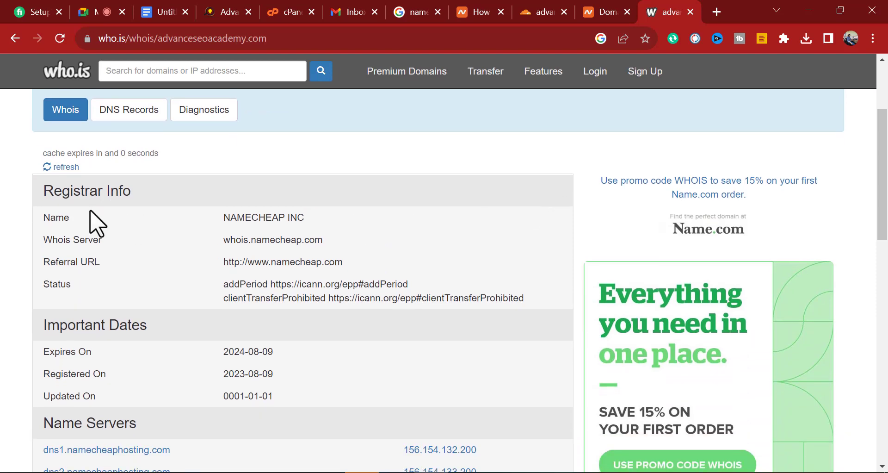
scroll(235, 245, "up", 3)
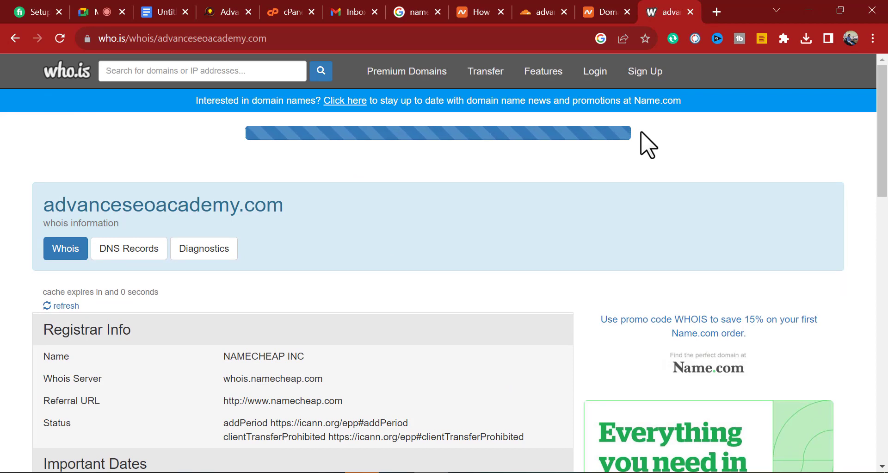
scroll(254, 262, "down", 2)
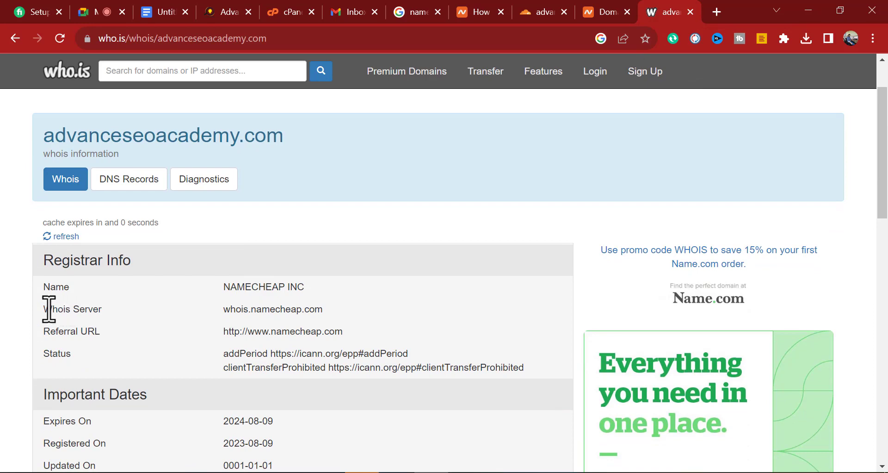
left_click_drag(48, 309, 347, 317)
left_click(259, 312)
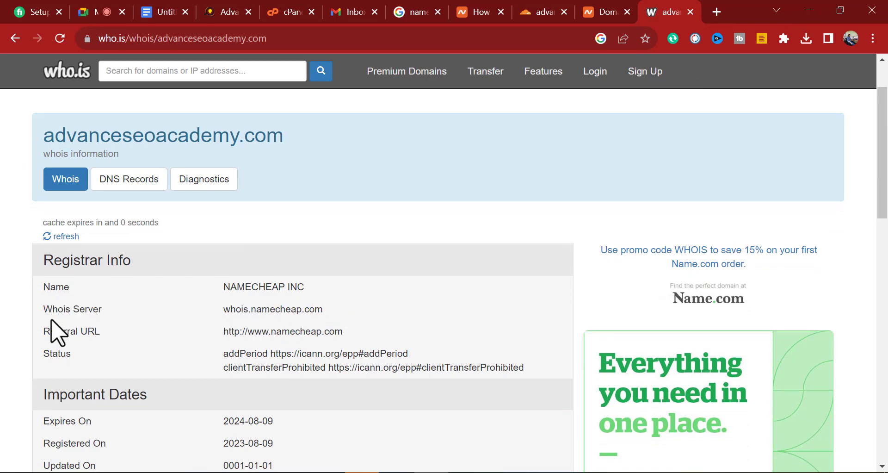
left_click_drag(51, 320, 333, 345)
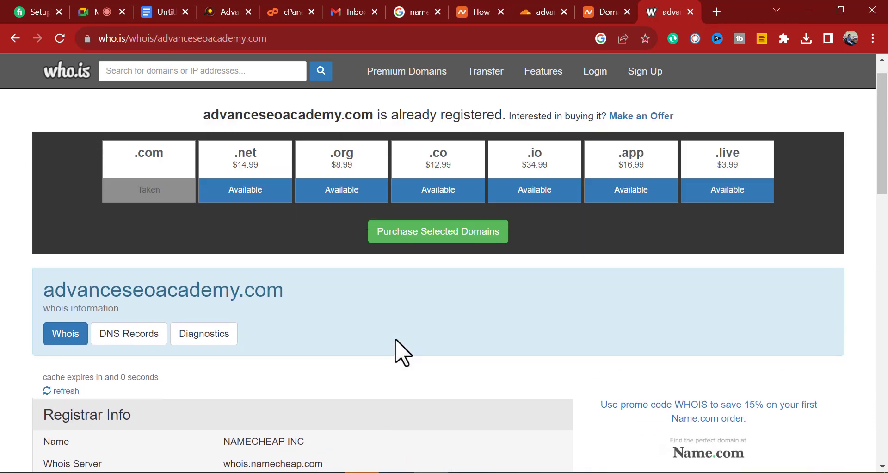
Step: Examine the name servers listed in the who.is record for advanceseoacademy.com
scroll(397, 239, "down", 5)
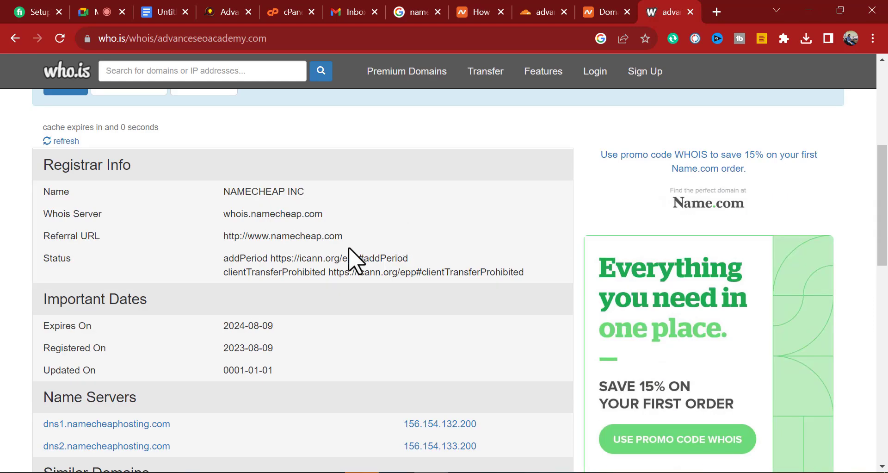
scroll(353, 257, "down", 2)
scroll(353, 257, "down", 3)
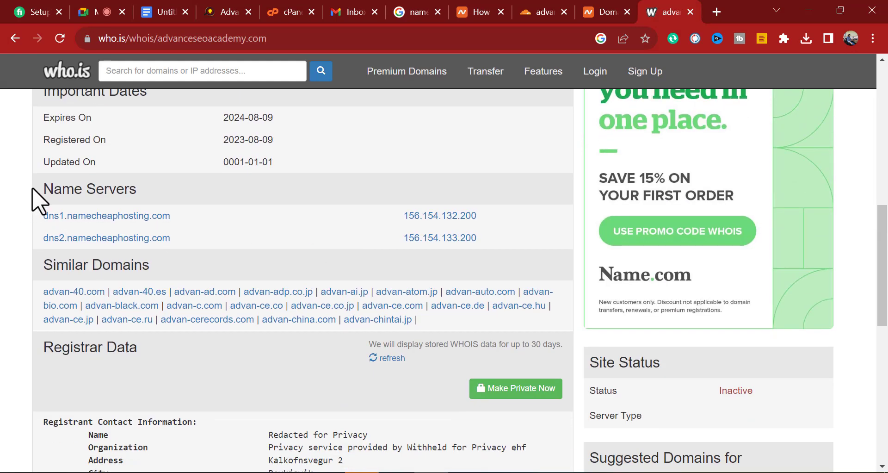
left_click_drag(36, 187, 153, 193)
left_click(179, 205)
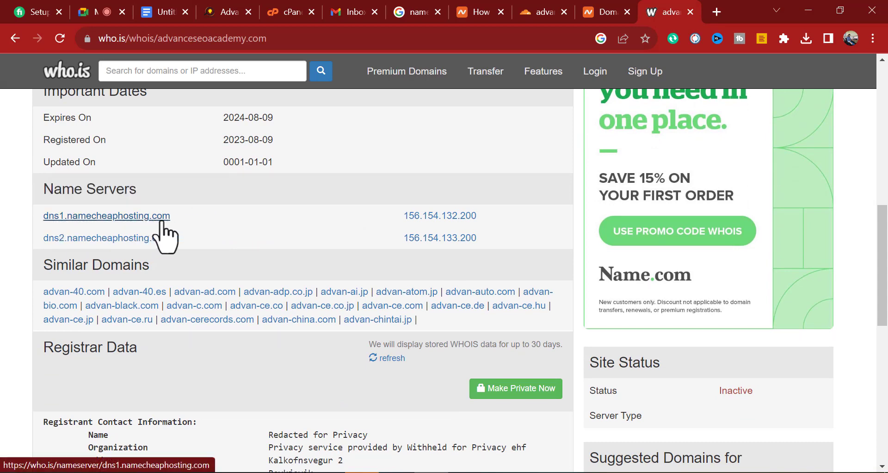
double_click(405, 211)
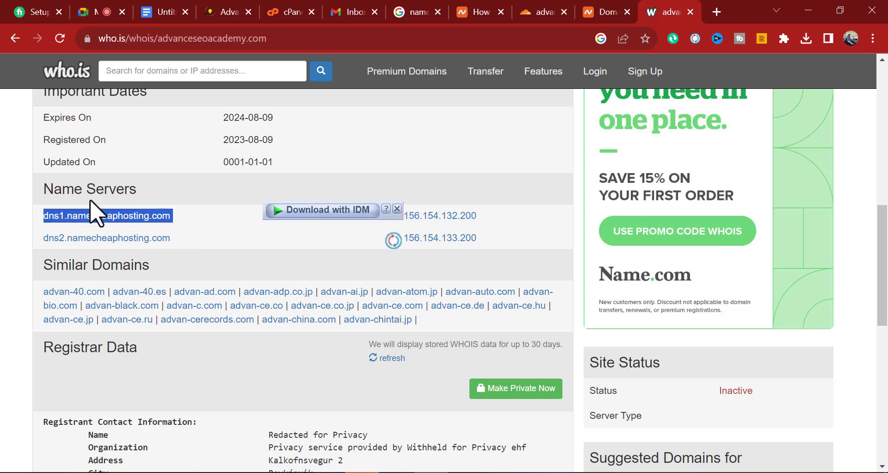
left_click(76, 192)
left_click_drag(29, 210, 202, 216)
left_click(12, 277)
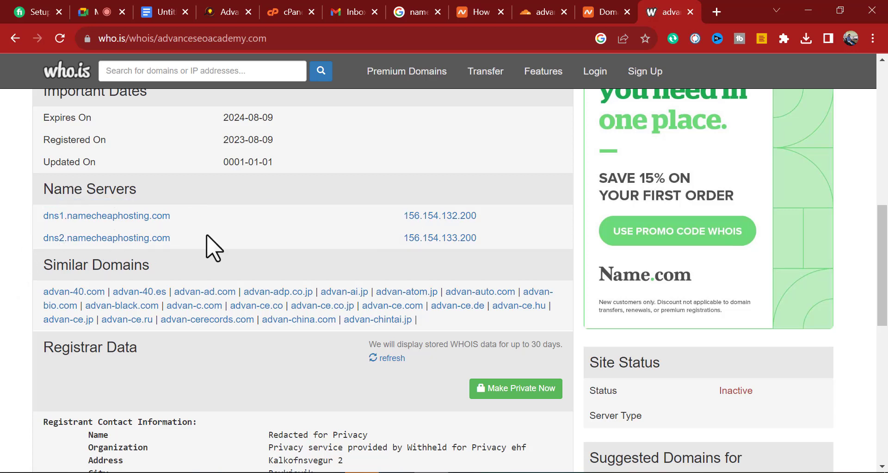
scroll(209, 249, "down", 2)
scroll(209, 249, "up", 2)
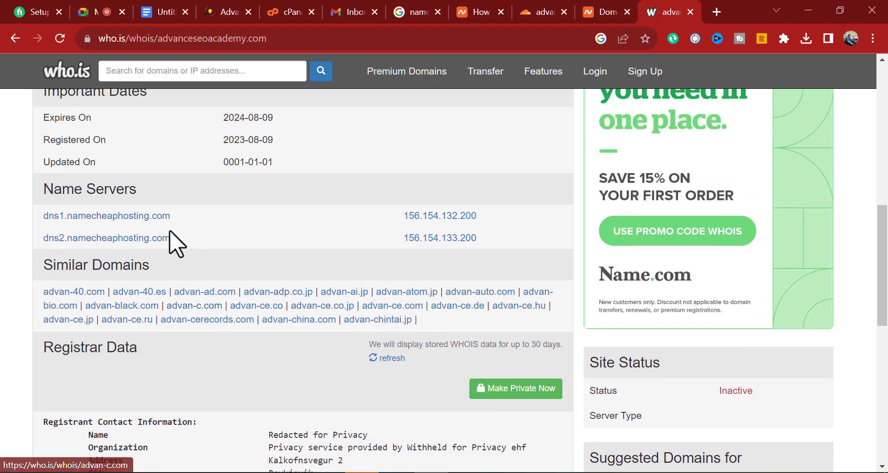
left_click_drag(184, 248, 36, 251)
left_click(19, 329)
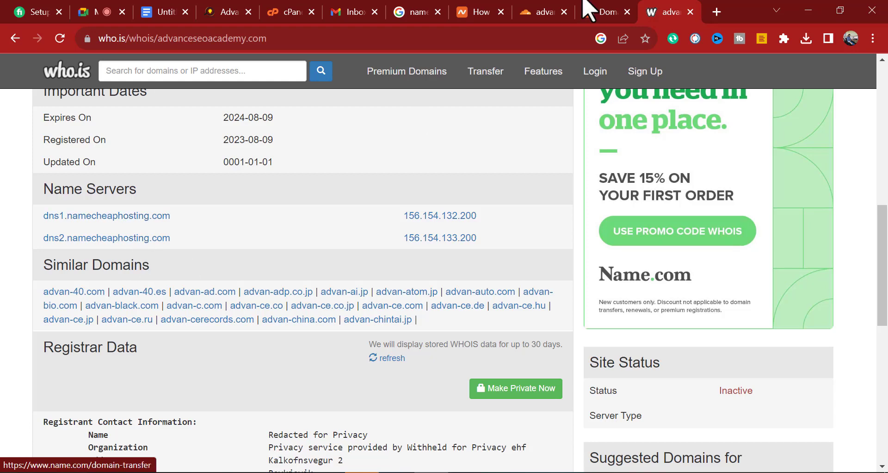
Step: Save dexter.ns.cloudflare.com and lovisa.ns.cloudflare.com as the domain's Custom DNS nameservers in Namecheap
left_click(546, 11)
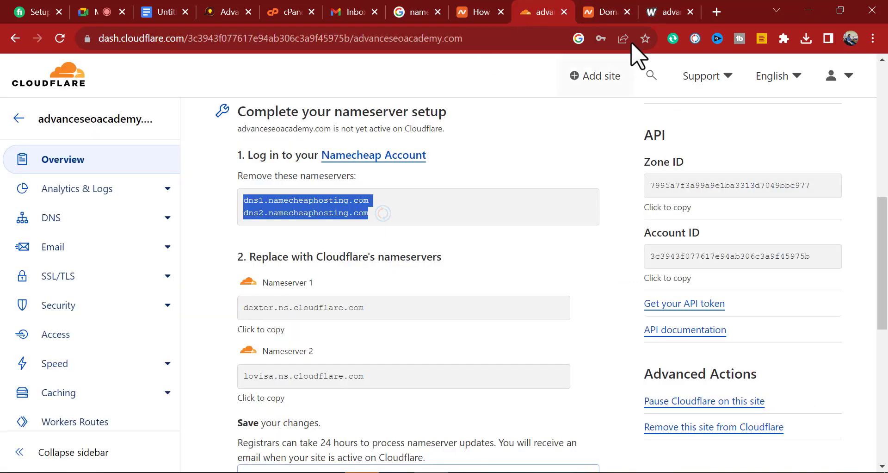
left_click(604, 10)
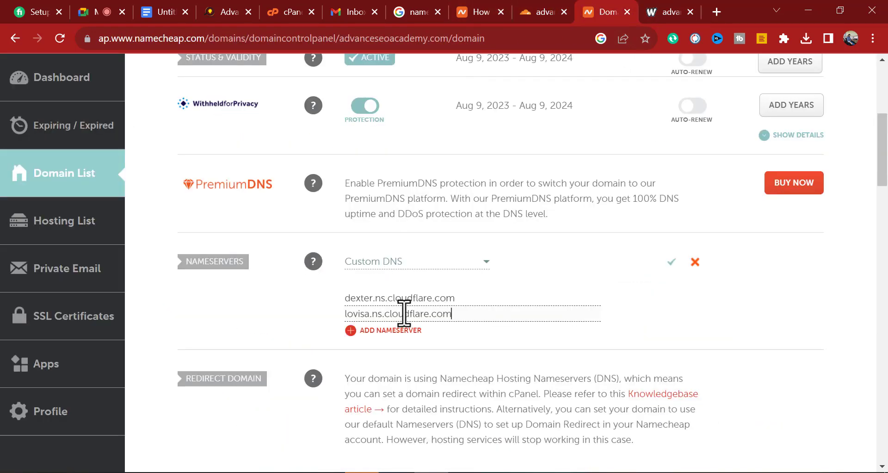
left_click(671, 262)
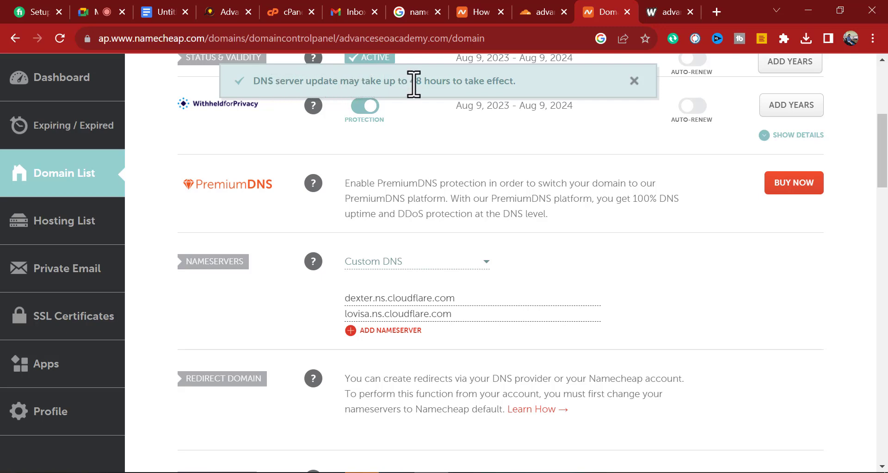
left_click_drag(414, 84, 510, 88)
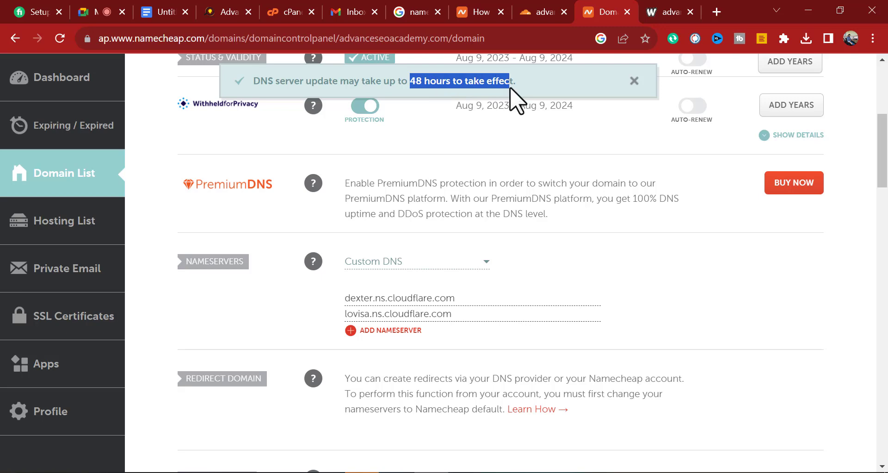
left_click(788, 310)
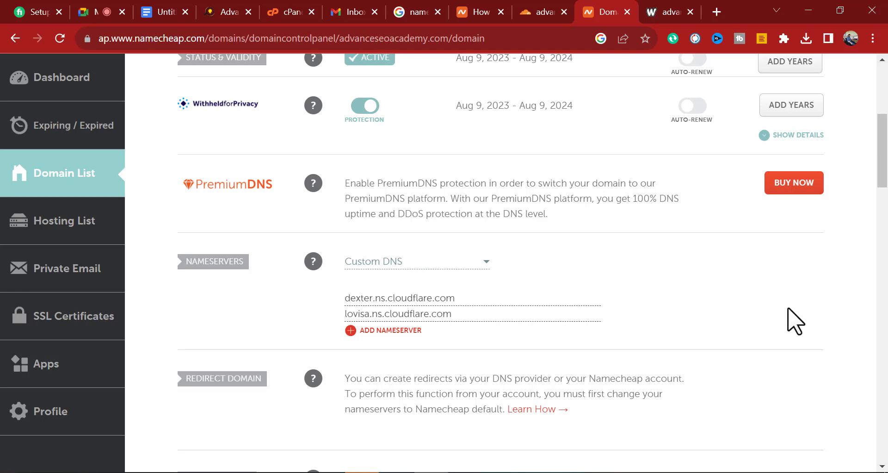
left_click(666, 12)
scroll(406, 241, "up", 10)
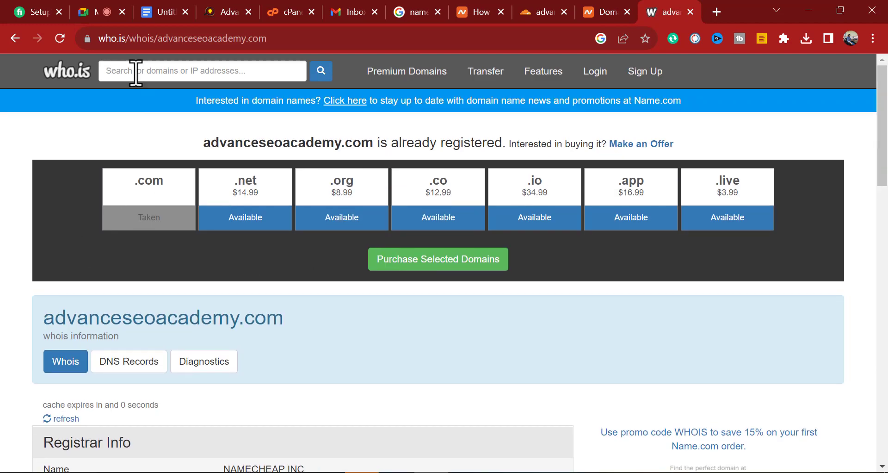
left_click(59, 75)
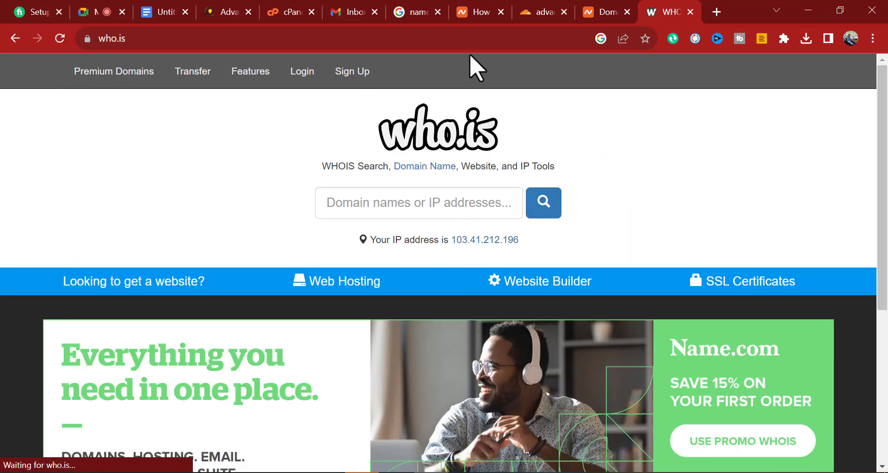
left_click(226, 12)
right_click(237, 40)
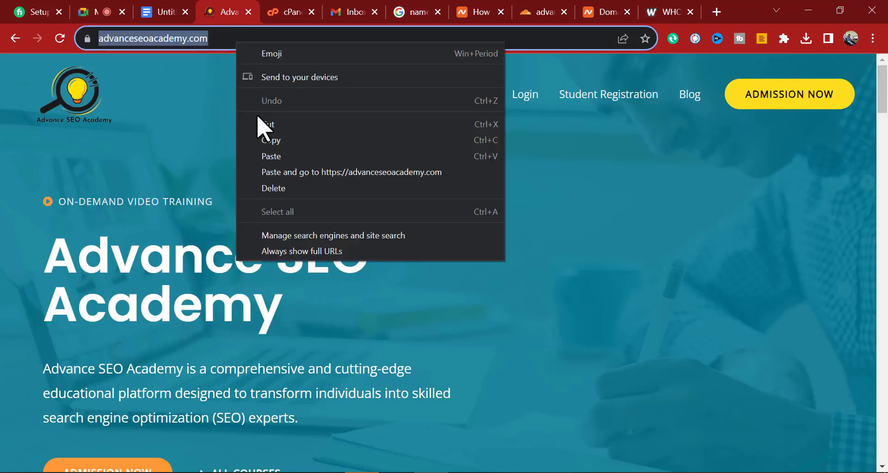
left_click(269, 140)
left_click(684, 12)
left_click(347, 202)
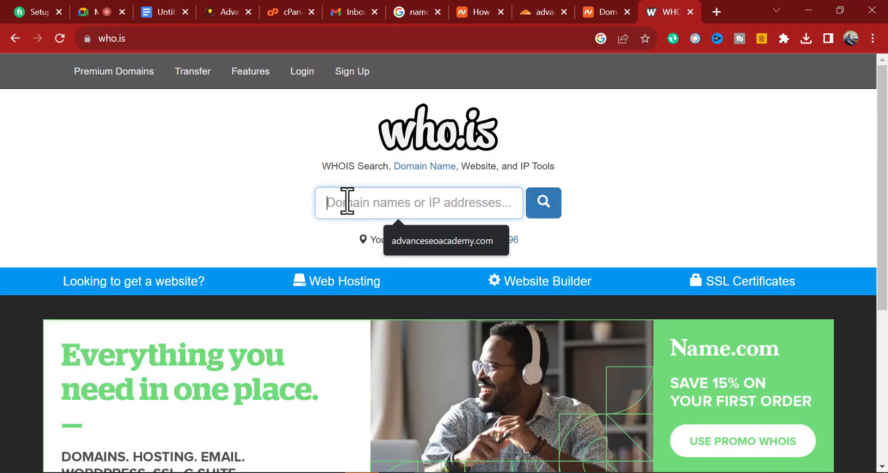
key("ctrl+v")
left_click_drag(372, 203, 249, 200)
key("BackSpace")
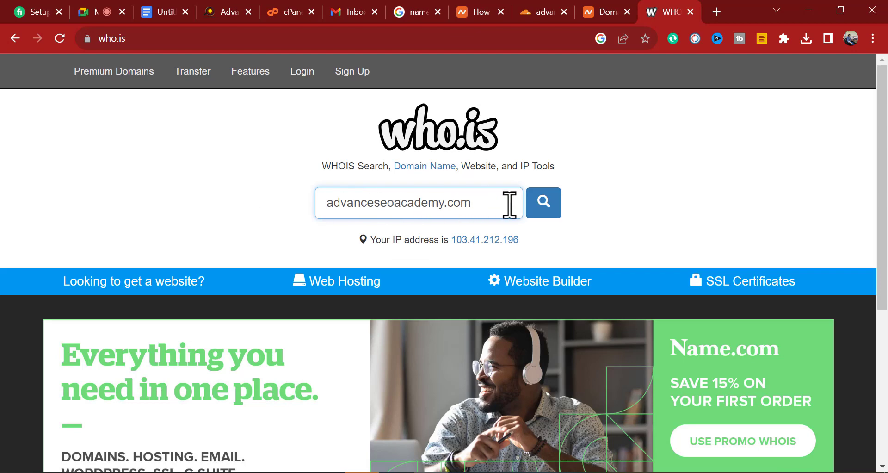
left_click(546, 207)
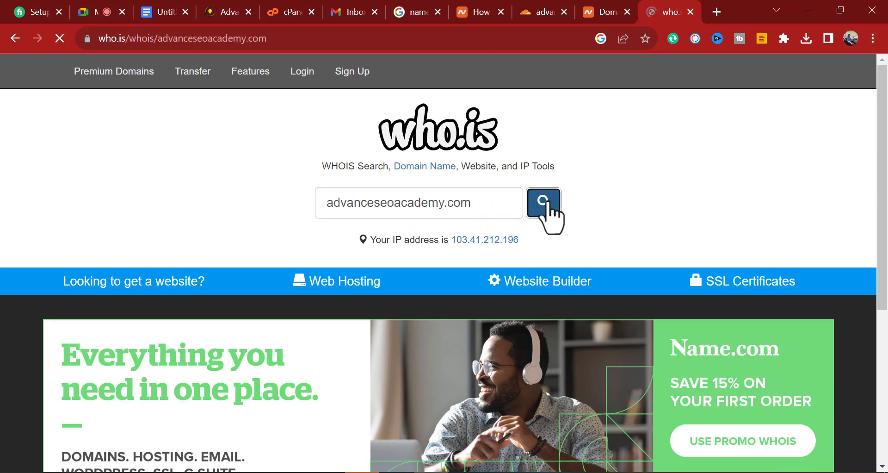
Step: Check the Name Servers section of the repeated who.is lookup against the nameservers saved in Namecheap
scroll(479, 275, "down", 10)
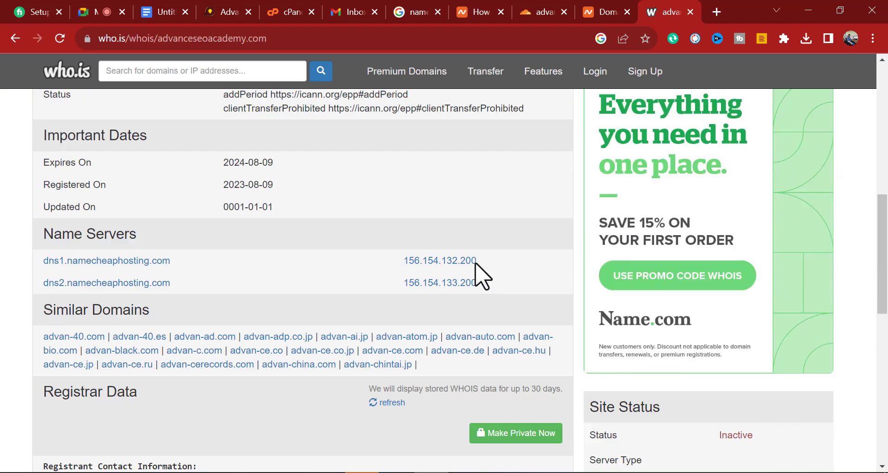
scroll(478, 275, "down", 5)
scroll(482, 271, "up", 6)
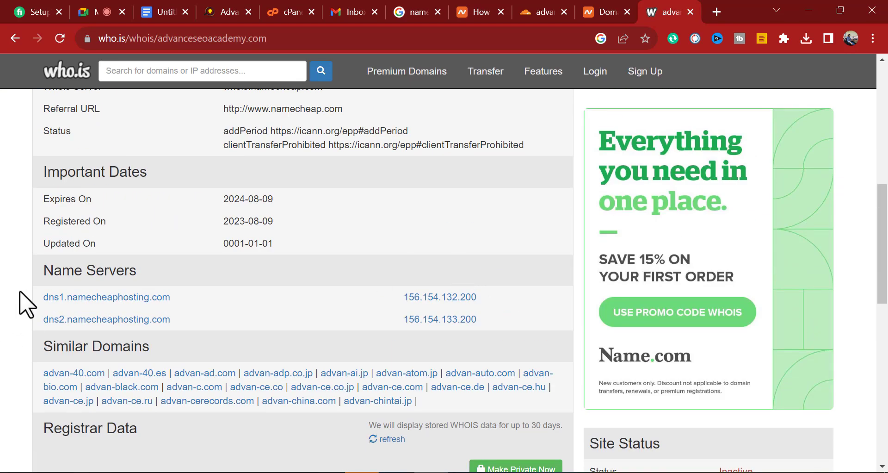
left_click_drag(23, 294, 190, 317)
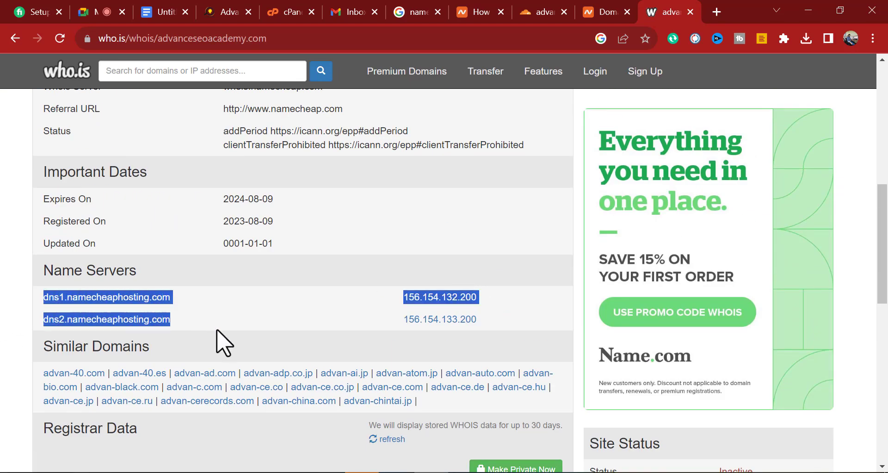
left_click(109, 322)
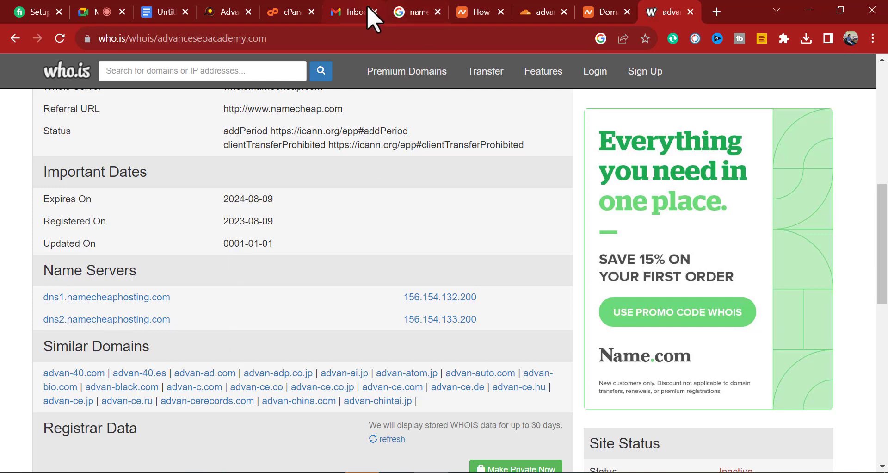
left_click(279, 28)
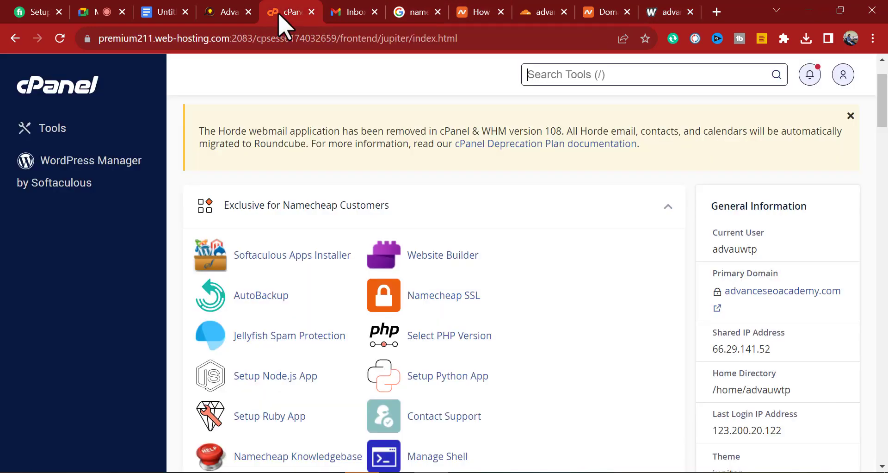
left_click(224, 13)
key("Return")
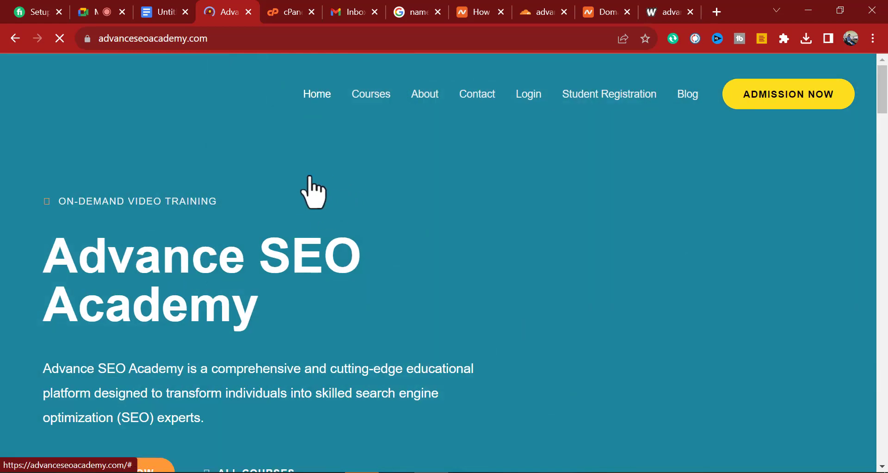
left_click(277, 16)
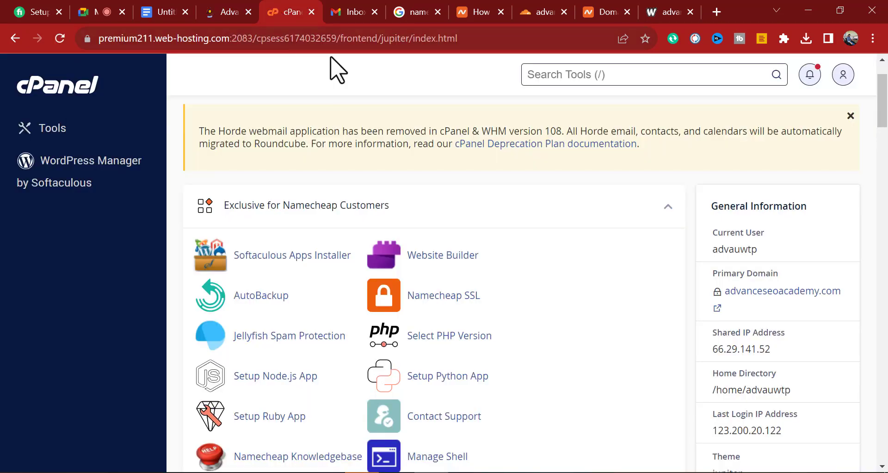
left_click(350, 12)
left_click(467, 13)
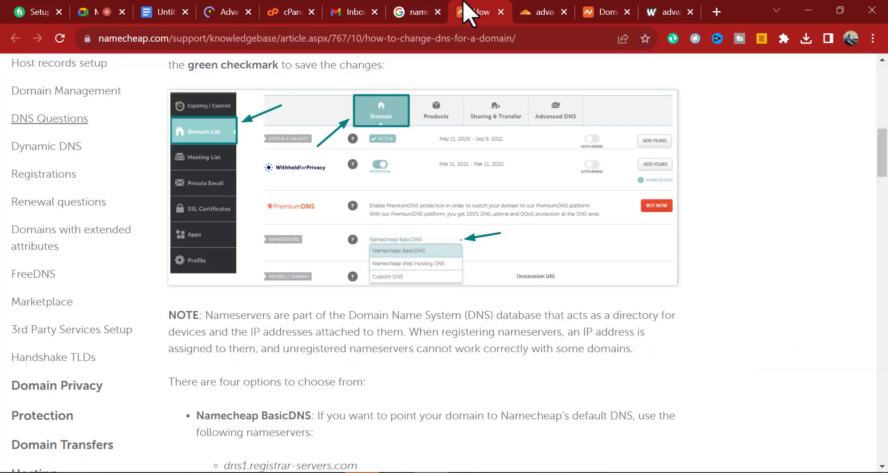
Step: Verify the Cloudflare account's email address through the link in Cloudflare's Gmail message, and close the welcome page it opens
left_click(346, 19)
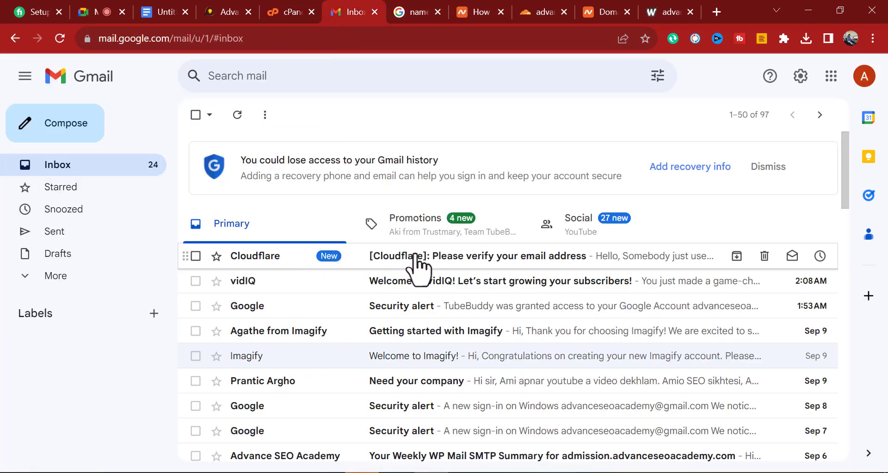
left_click(400, 258)
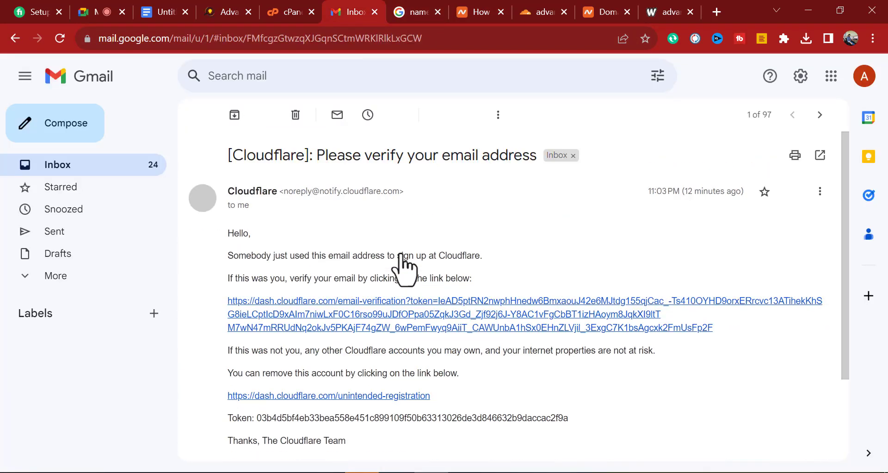
scroll(476, 268, "down", 2)
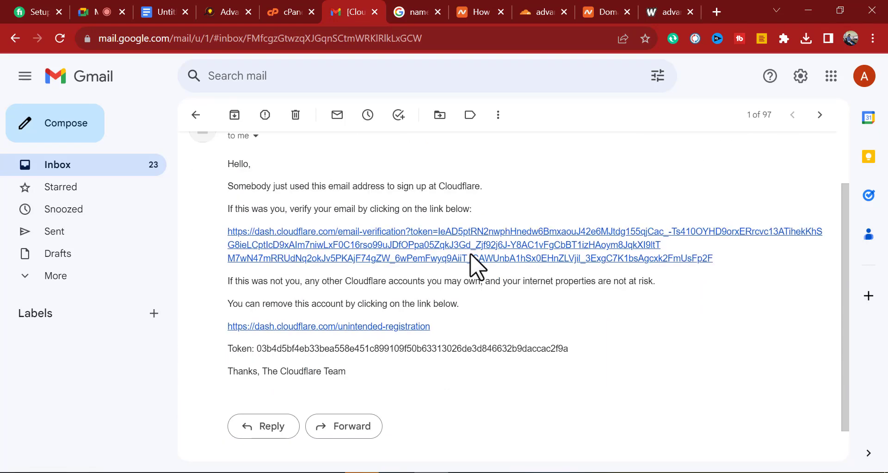
left_click(384, 238)
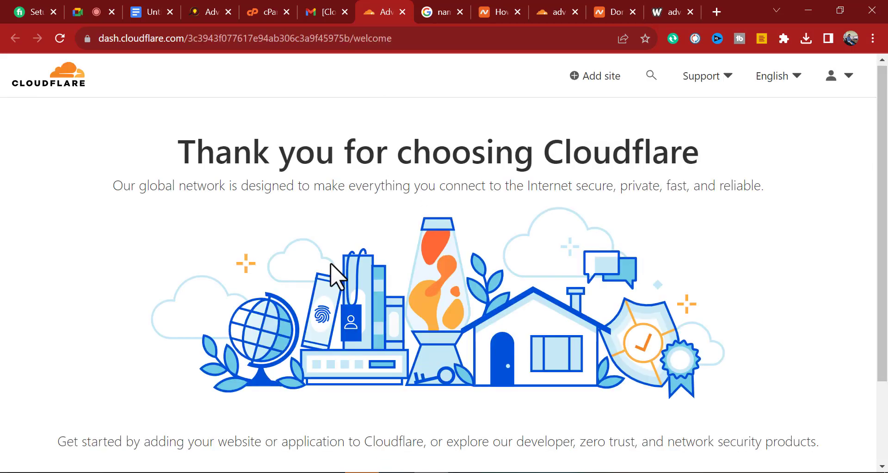
scroll(331, 275, "down", 2)
scroll(388, 190, "up", 2)
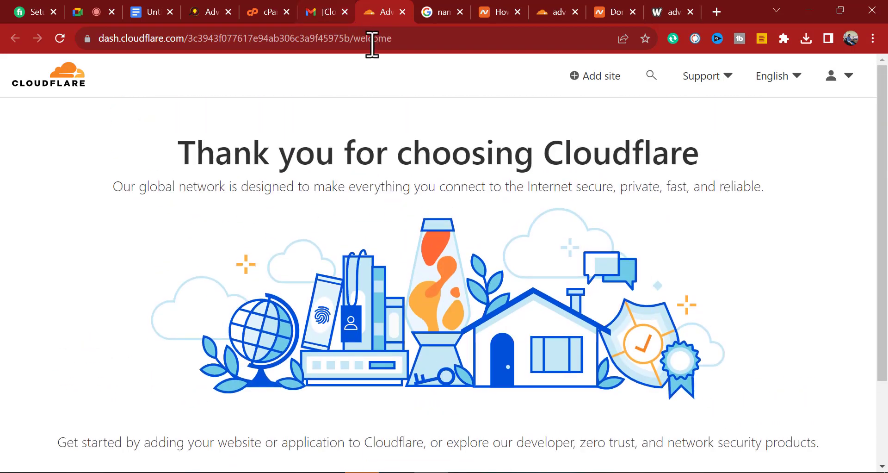
middle_click(389, 21)
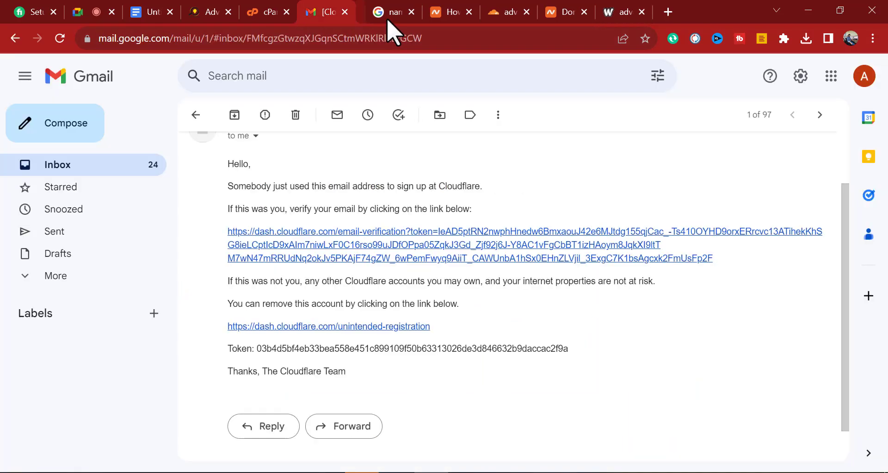
Step: Examine the nameserver setup instructions on Cloudflare's advanceseoacademy.com overview, including the note on how long registrars take to process updates
left_click(499, 10)
scroll(261, 257, "up", 3)
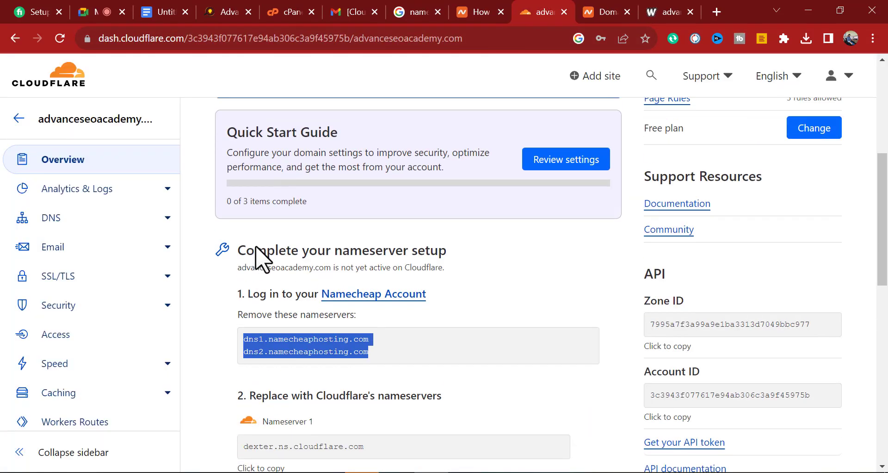
scroll(303, 252, "up", 7)
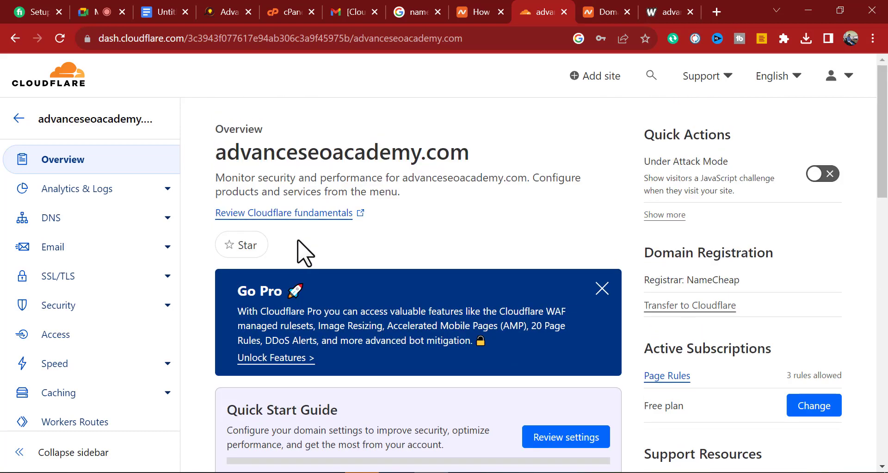
scroll(303, 251, "down", 10)
scroll(304, 251, "down", 4)
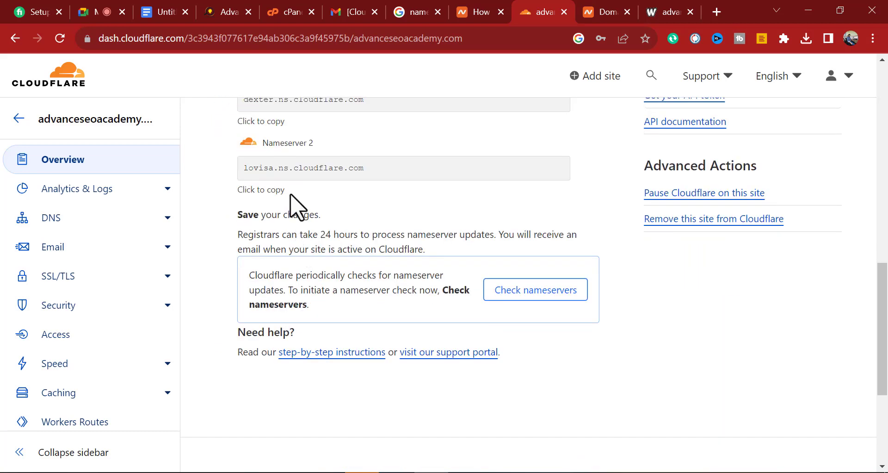
left_click(543, 297)
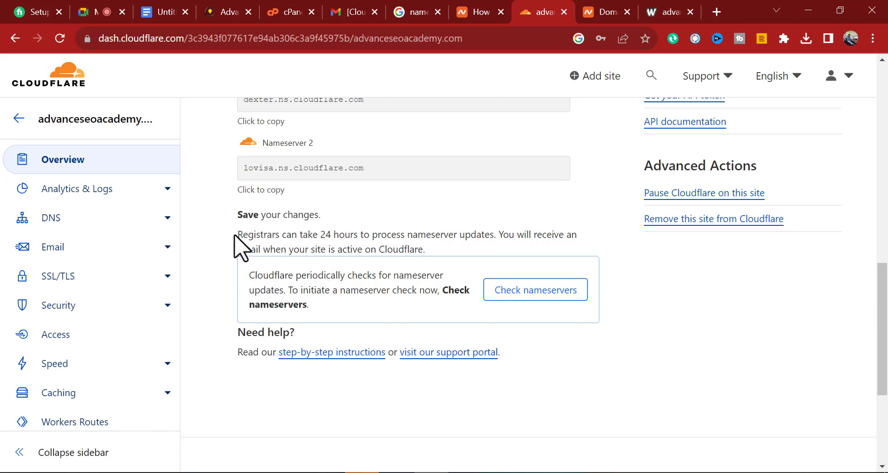
left_click_drag(234, 235, 400, 235)
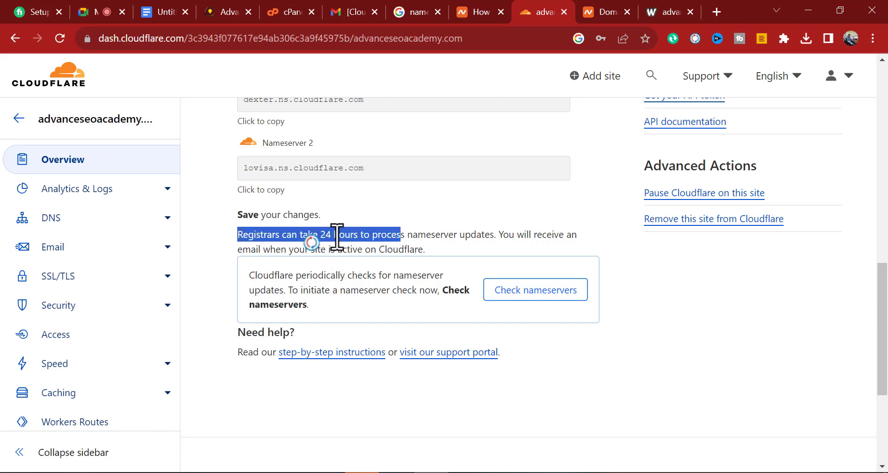
left_click_drag(497, 234, 317, 240)
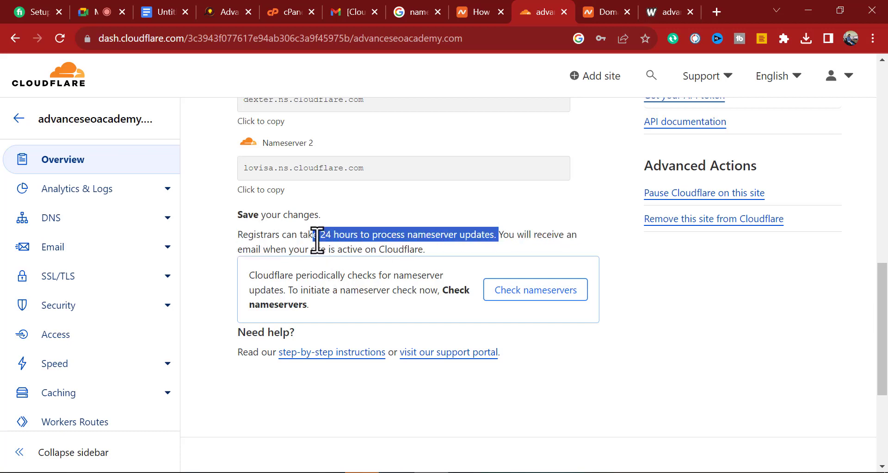
left_click(387, 234)
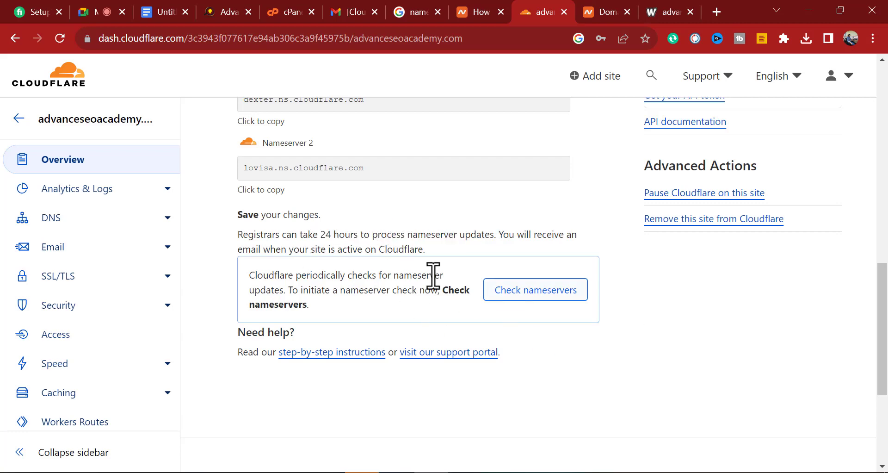
Step: Start a Cloudflare nameserver check for advanceseoacademy.com and read the notice about the waiting time
left_click(673, 14)
left_click(545, 12)
left_click(559, 305)
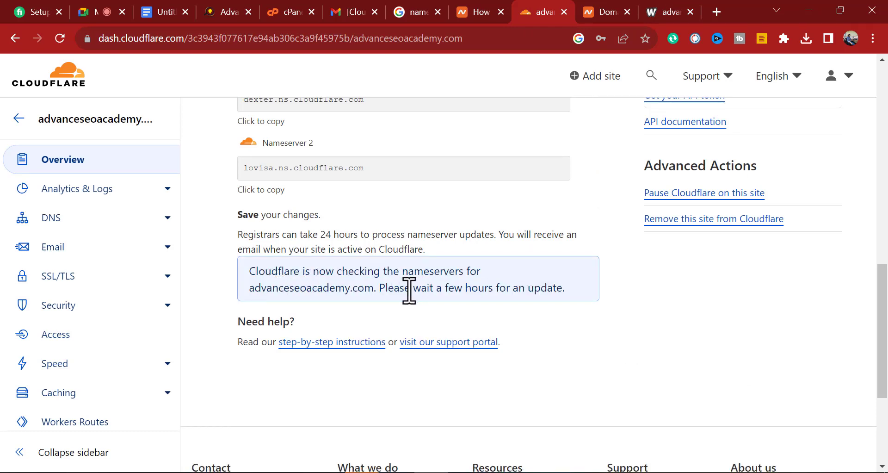
left_click_drag(409, 288, 531, 288)
left_click(645, 329)
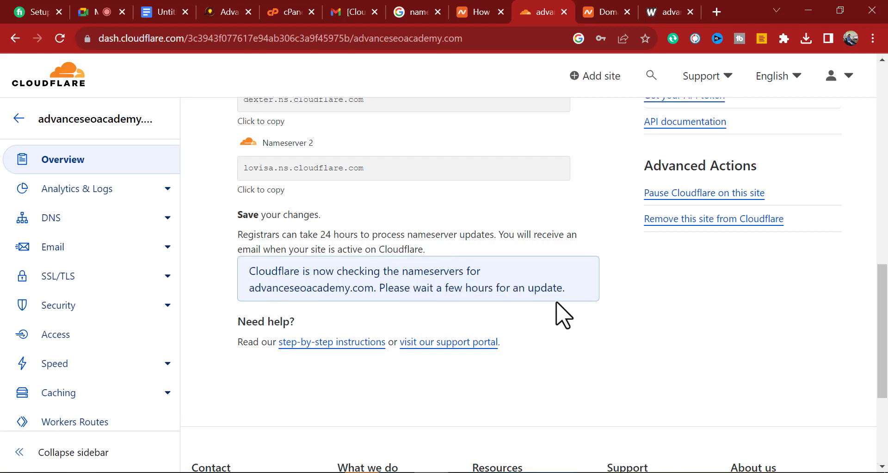
Step: Review the advanceseoacademy.com overview in Cloudflare, covering the Quick Start Guide, the API details and the nameserver setup section
scroll(619, 335, "up", 4)
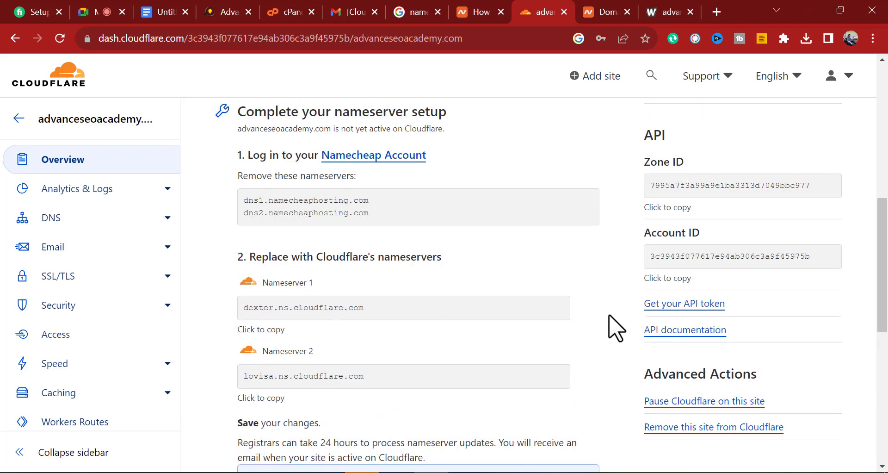
scroll(618, 333, "up", 5)
scroll(426, 322, "up", 5)
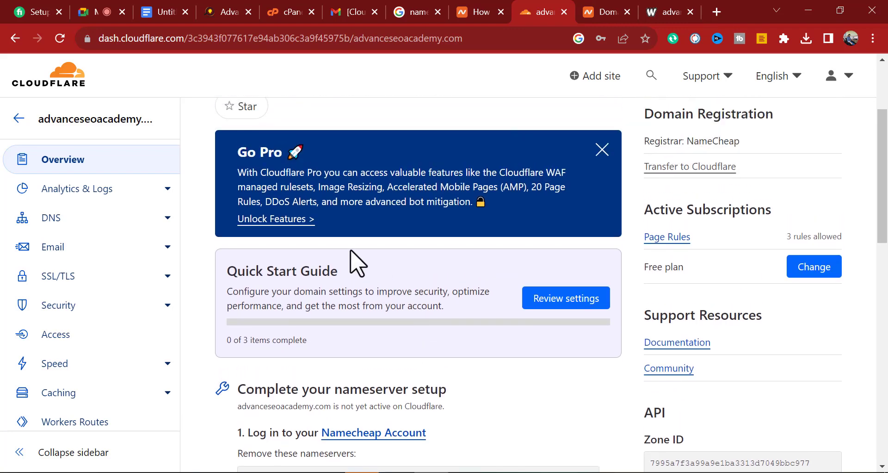
scroll(535, 324, "down", 4)
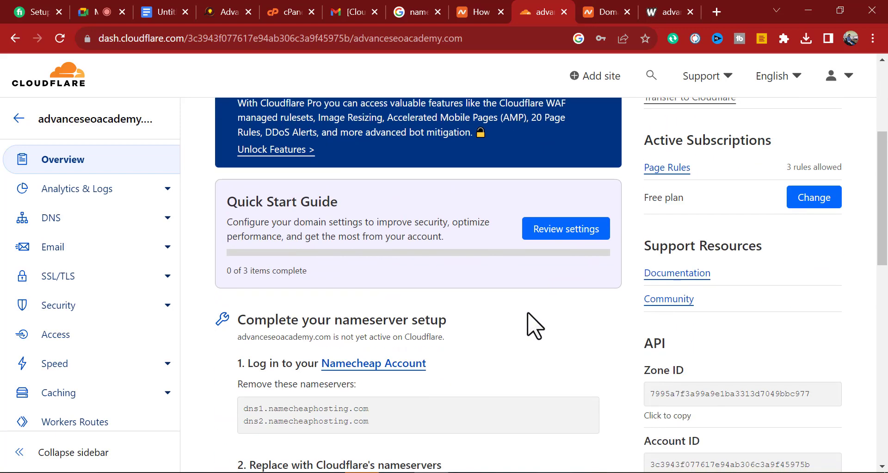
scroll(773, 263, "down", 3)
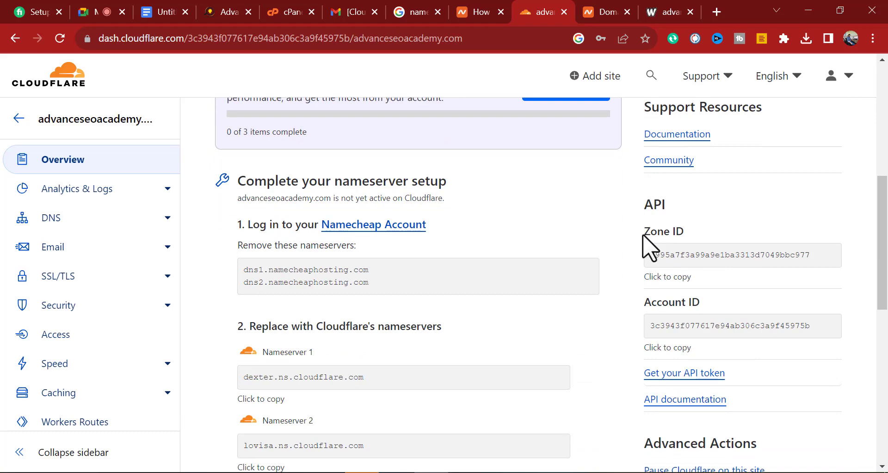
left_click_drag(643, 236, 738, 303)
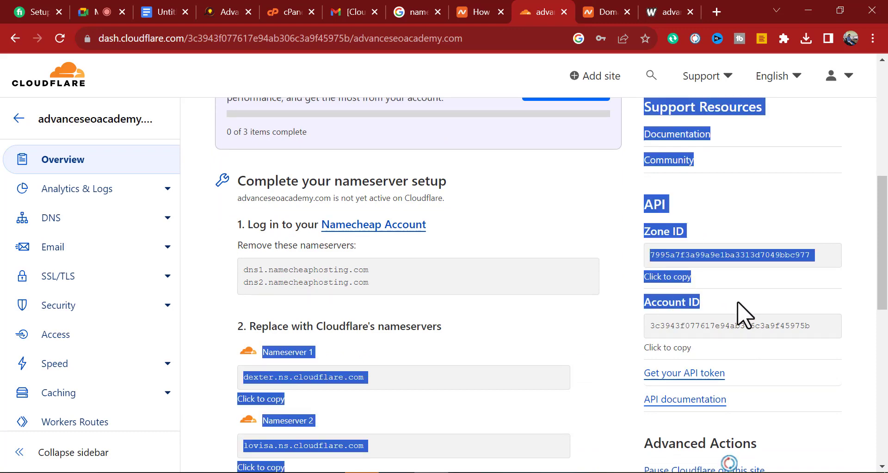
left_click(609, 306)
scroll(608, 306, "down", 5)
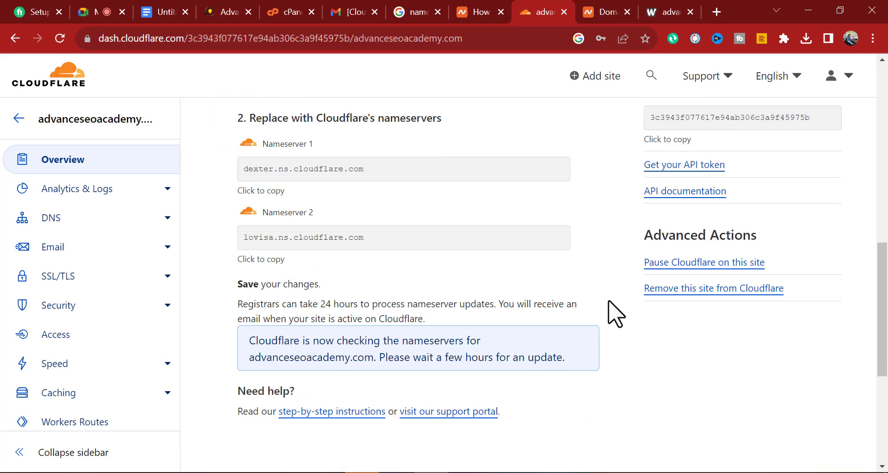
scroll(615, 311, "up", 3)
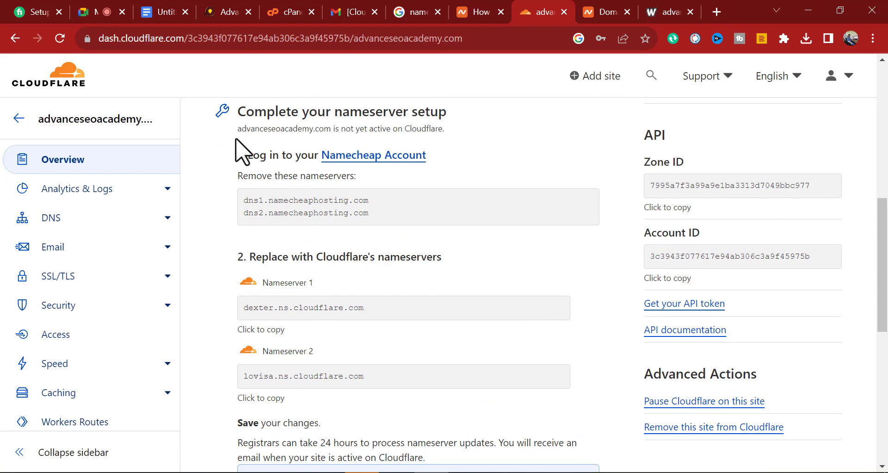
left_click(89, 6)
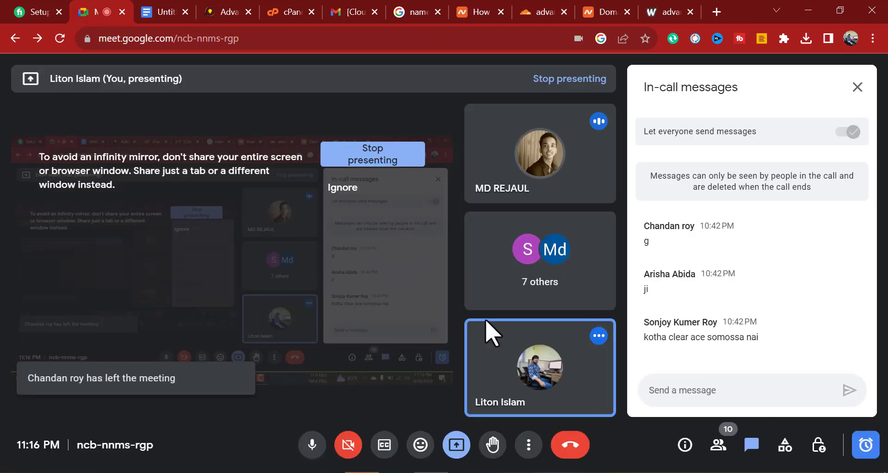
left_click(532, 11)
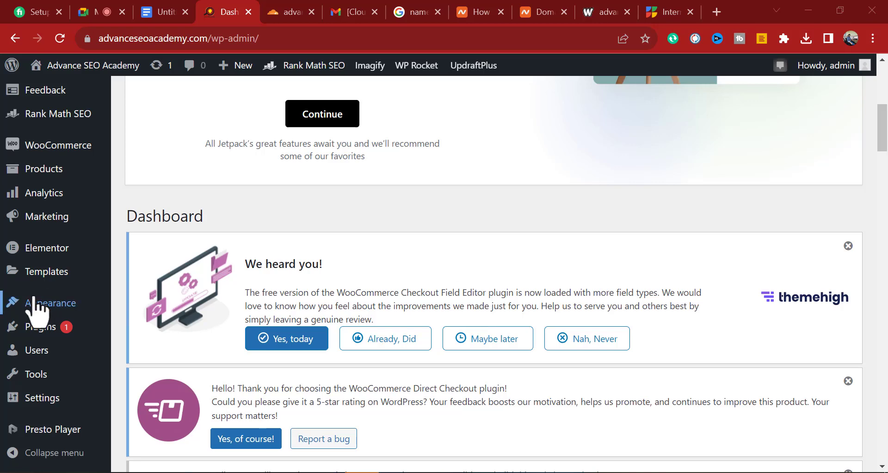
Step: Open the WP Rocket settings page in the advanceseoacademy.com WordPress admin and move down past its notices
scroll(45, 339, "down", 4)
scroll(46, 340, "down", 4)
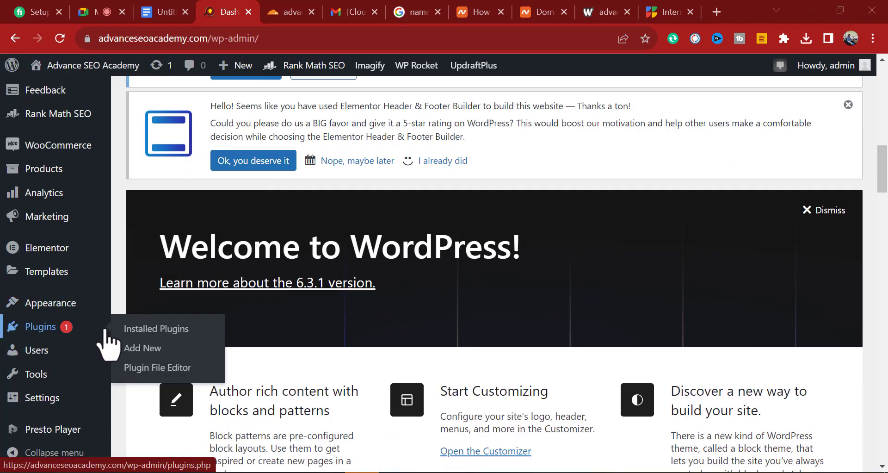
scroll(55, 336, "up", 1)
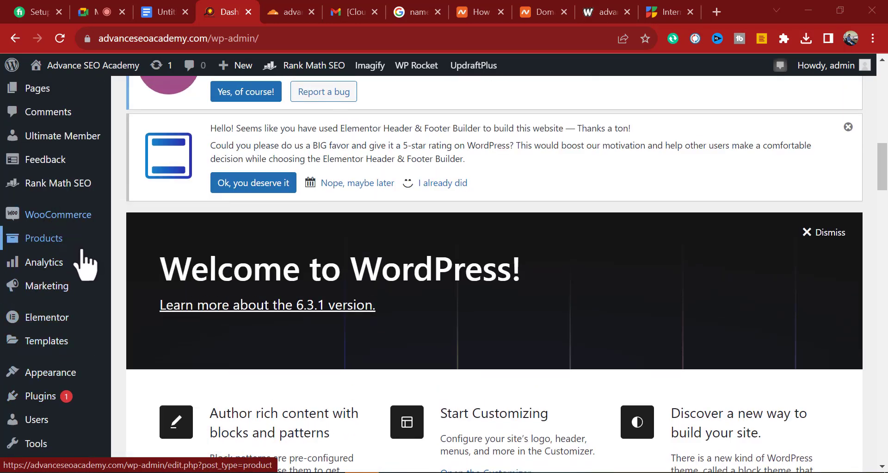
scroll(70, 185, "up", 3)
mouse_move(70, 180)
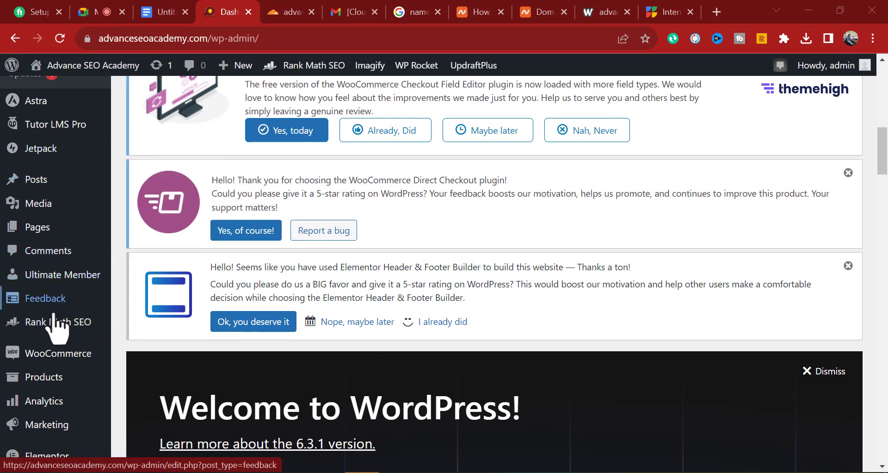
scroll(39, 214, "down", 15)
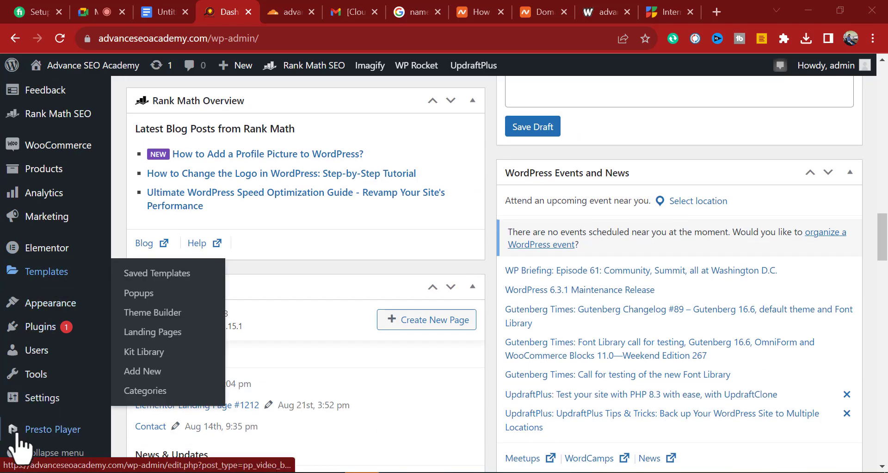
mouse_move(53, 409)
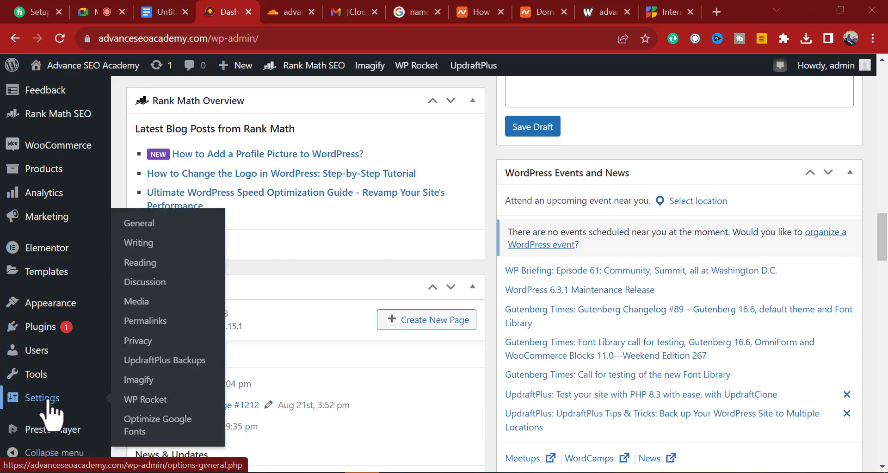
left_click(154, 400)
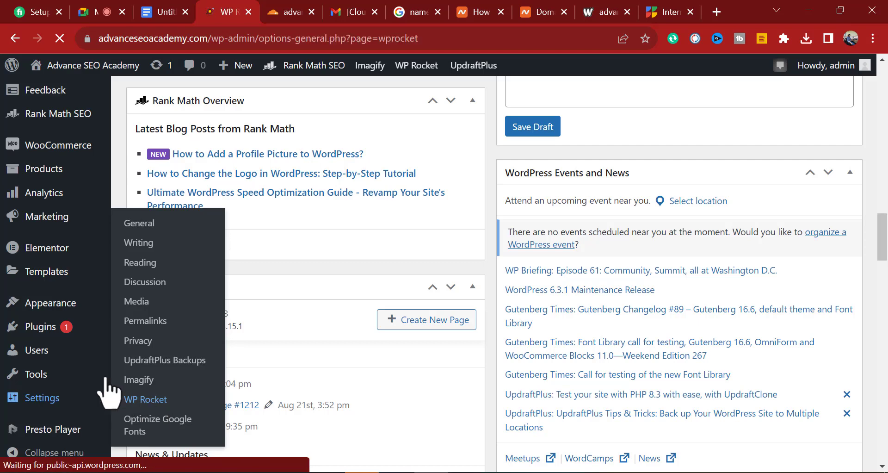
scroll(263, 255, "down", 15)
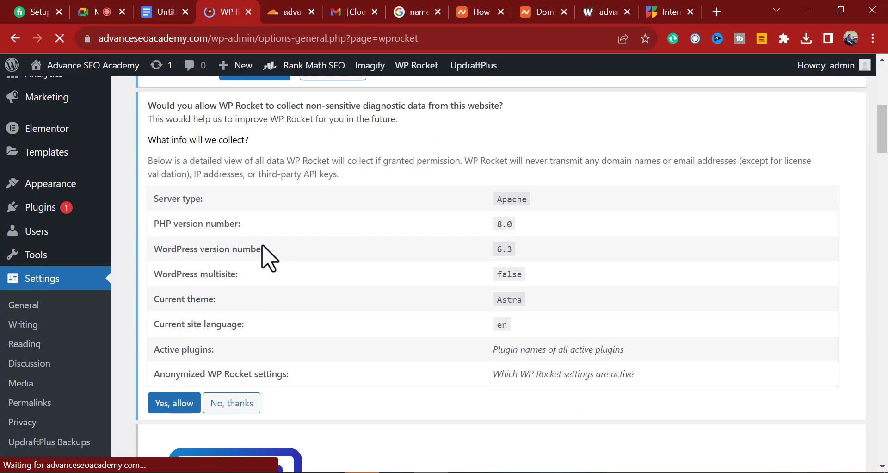
Step: Turn on the Cloudflare add-on in the WP Rocket Add-ons settings
scroll(263, 278, "up", 15)
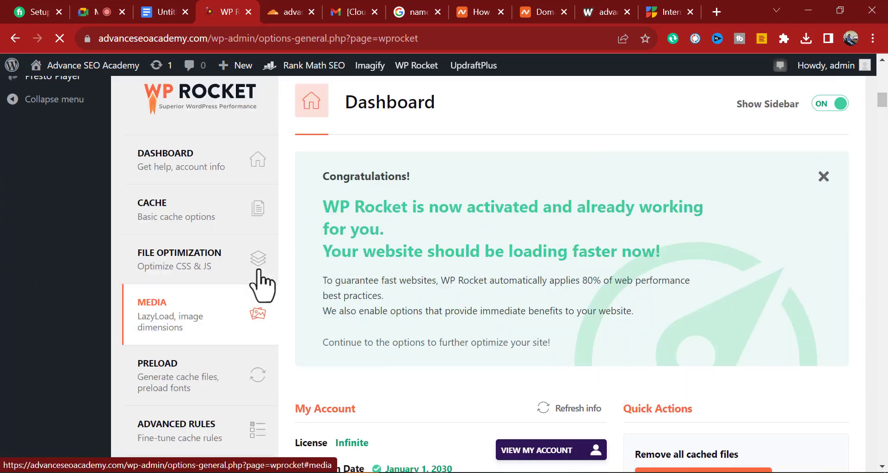
scroll(259, 273, "down", 9)
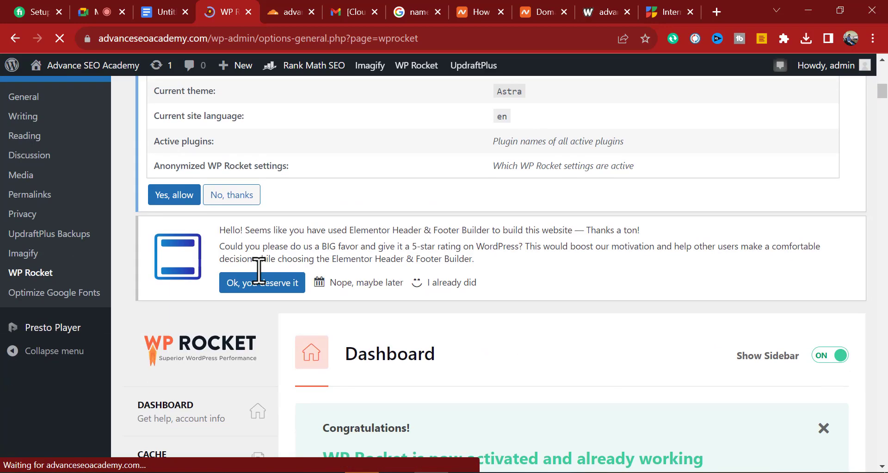
scroll(259, 271, "down", 7)
scroll(257, 285, "down", 3)
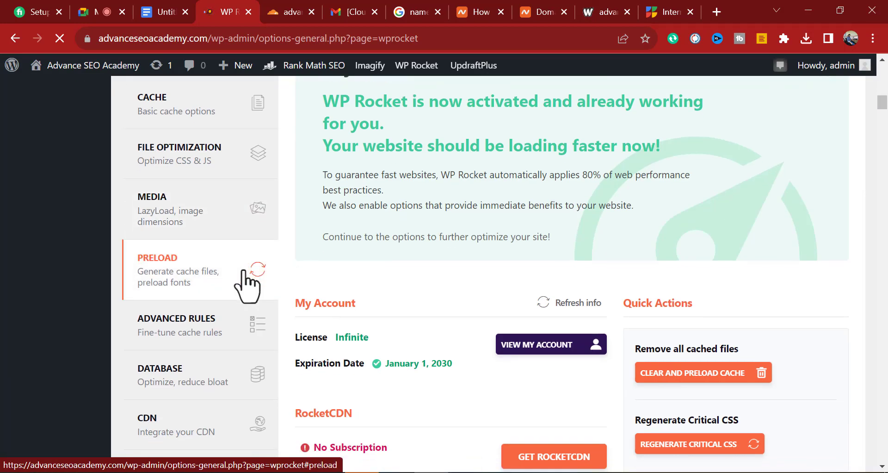
scroll(172, 313, "down", 3)
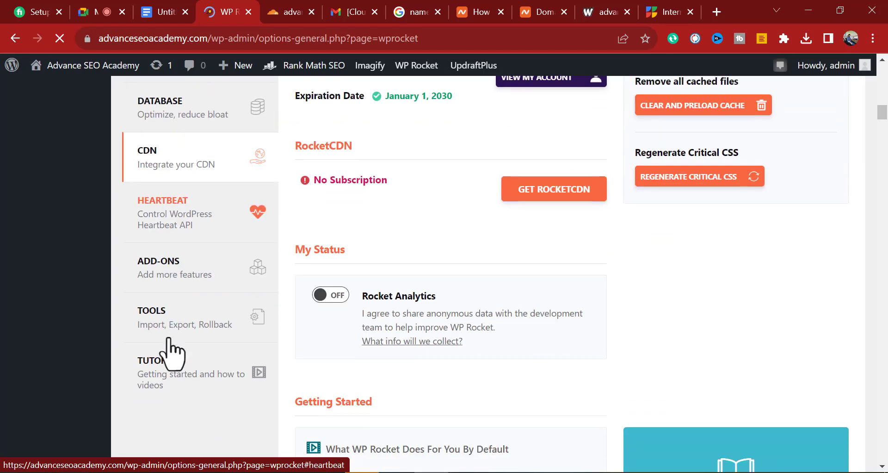
left_click(157, 275)
scroll(615, 289, "down", 7)
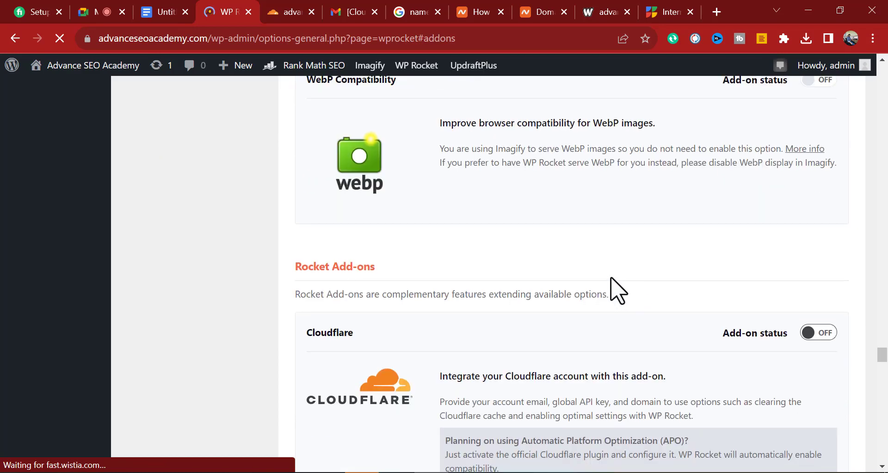
scroll(555, 289, "down", 3)
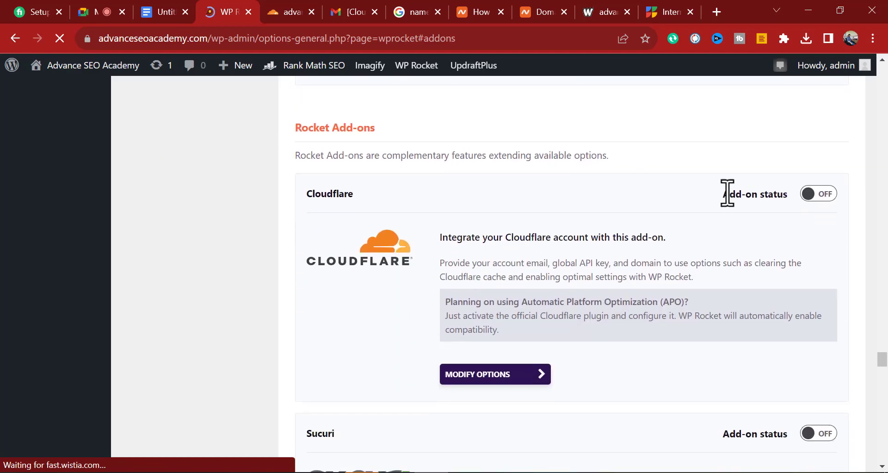
left_click(824, 195)
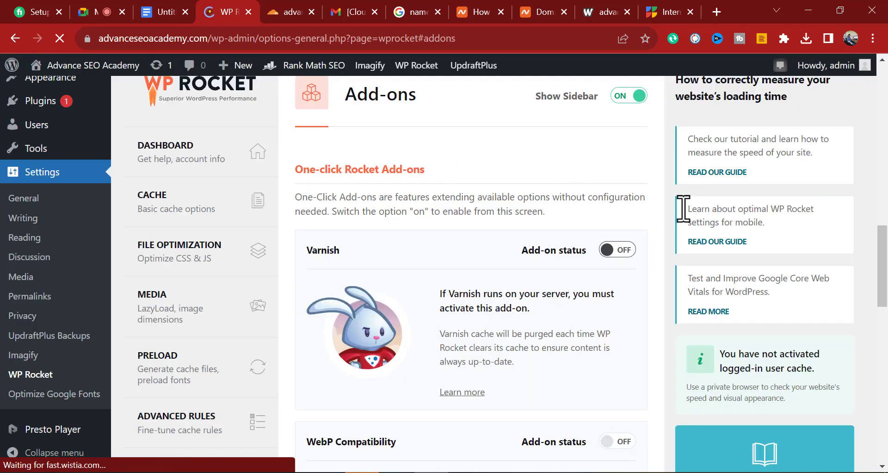
scroll(402, 286, "down", 1)
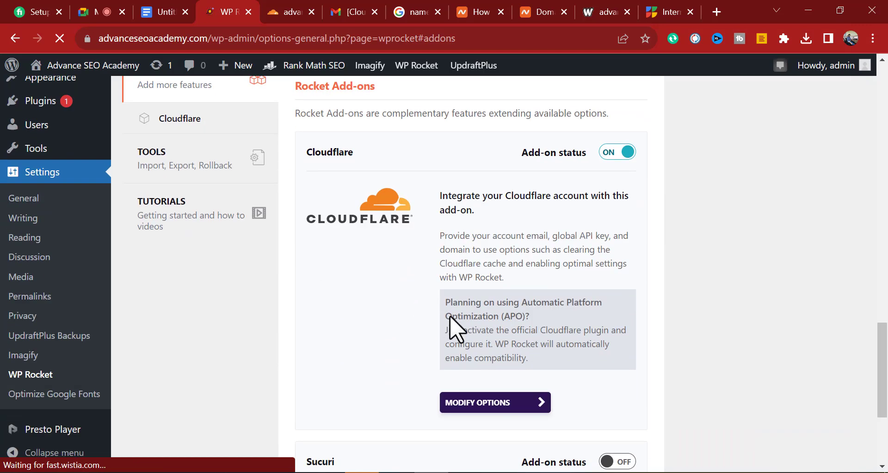
Step: Enable Content Delivery Network in the WP Rocket CDN settings and save the changes
scroll(241, 324, "up", 6)
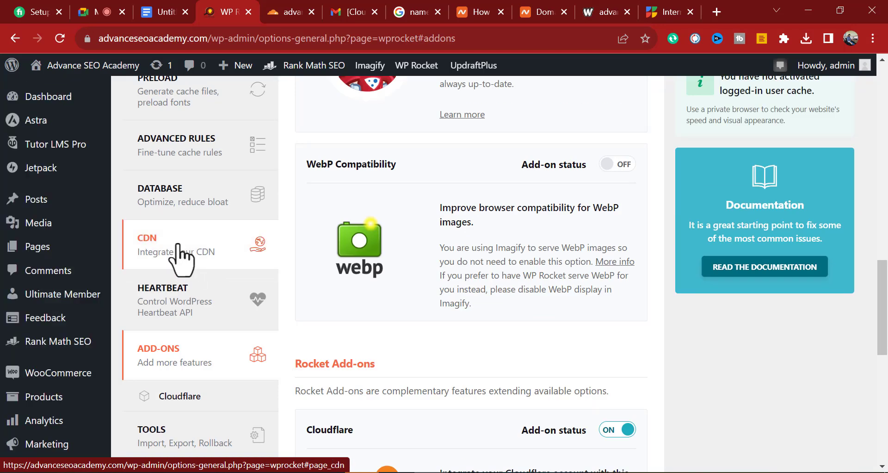
scroll(545, 327, "down", 10)
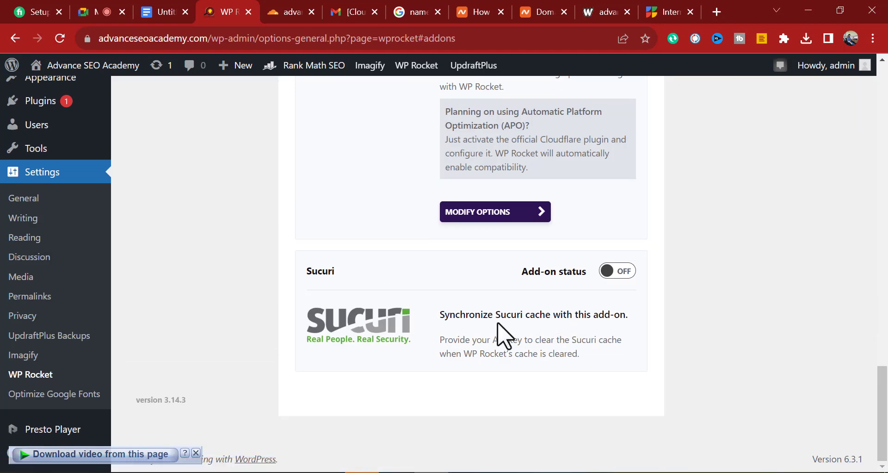
scroll(462, 304, "up", 10)
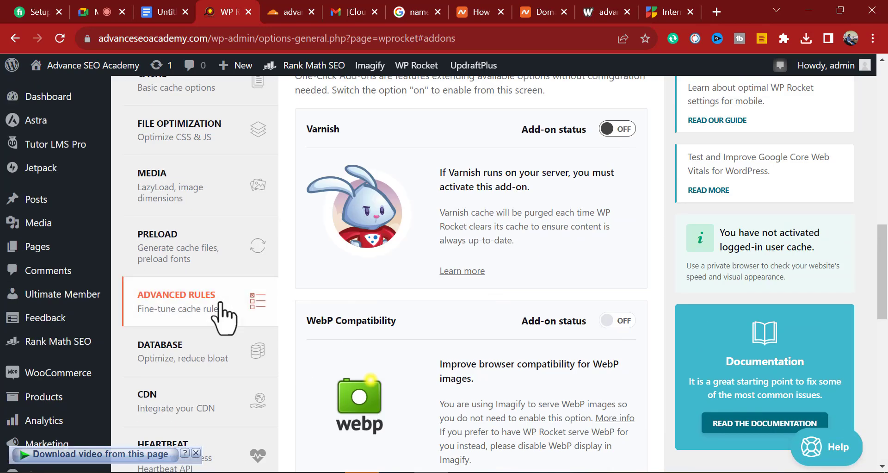
left_click(169, 400)
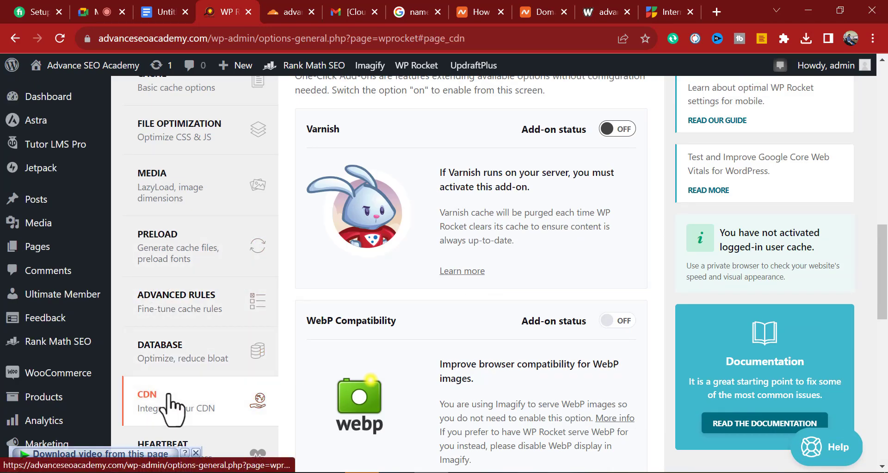
scroll(211, 361, "down", 10)
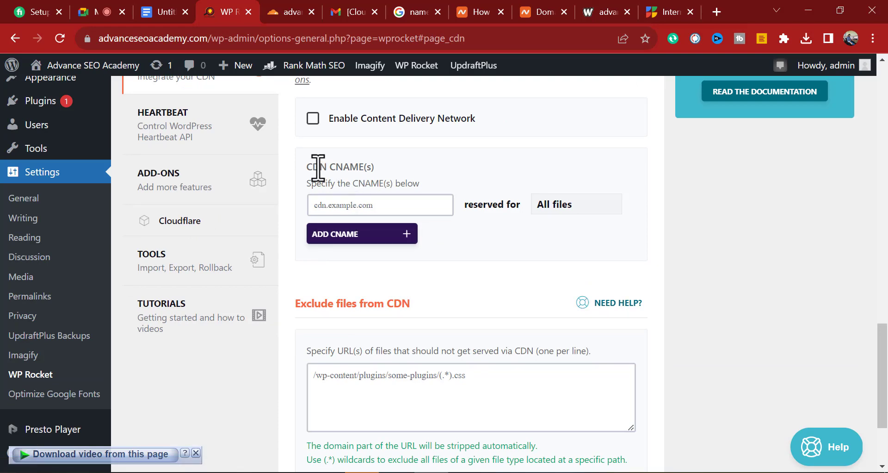
scroll(460, 249, "down", 3)
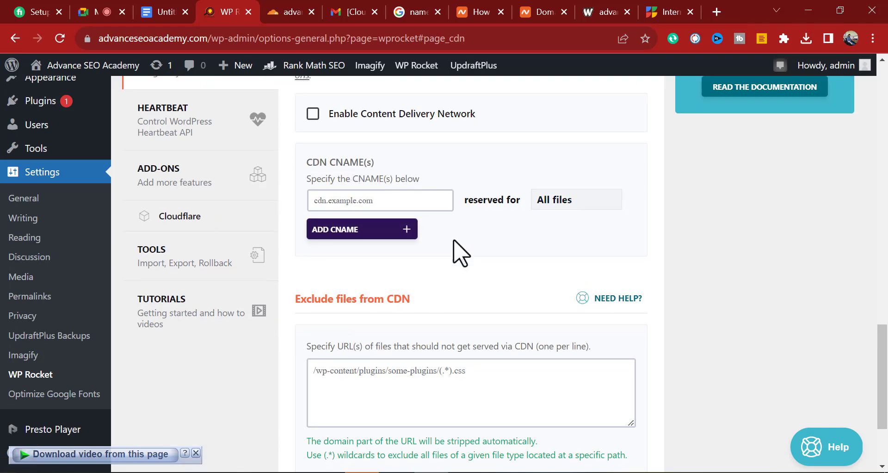
scroll(453, 277, "up", 6)
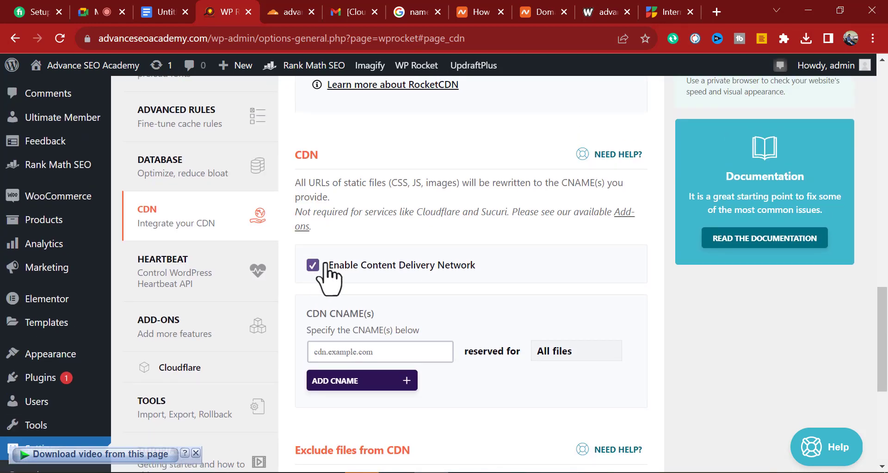
scroll(396, 252, "down", 6)
left_click(337, 383)
scroll(317, 319, "up", 3)
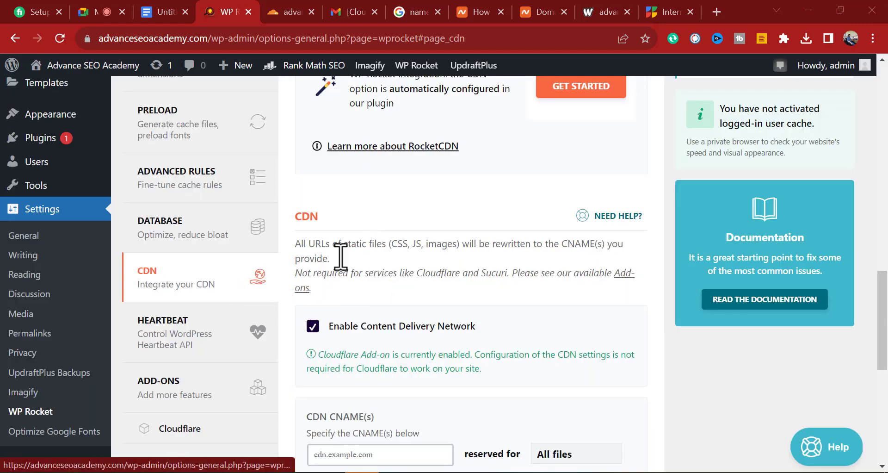
Step: Open WP Rocket's Cloudflare add-on settings and review the credential fields, settings options and cache section
scroll(341, 254, "down", 8)
scroll(327, 271, "up", 10)
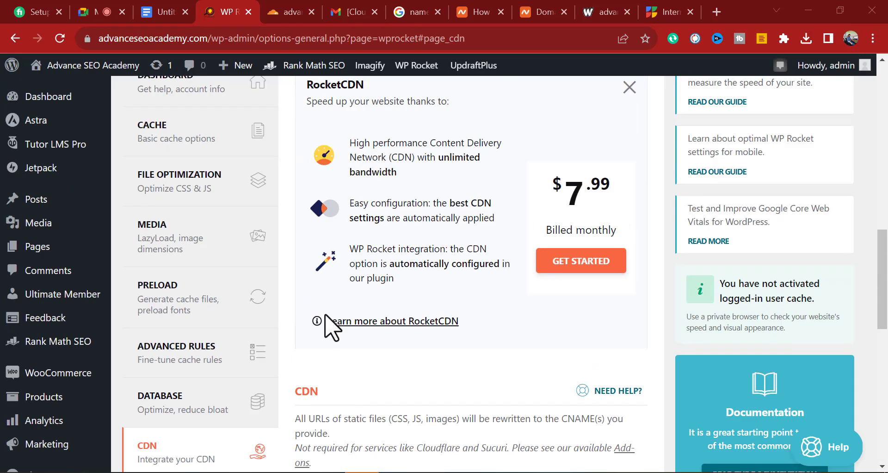
scroll(228, 298, "down", 5)
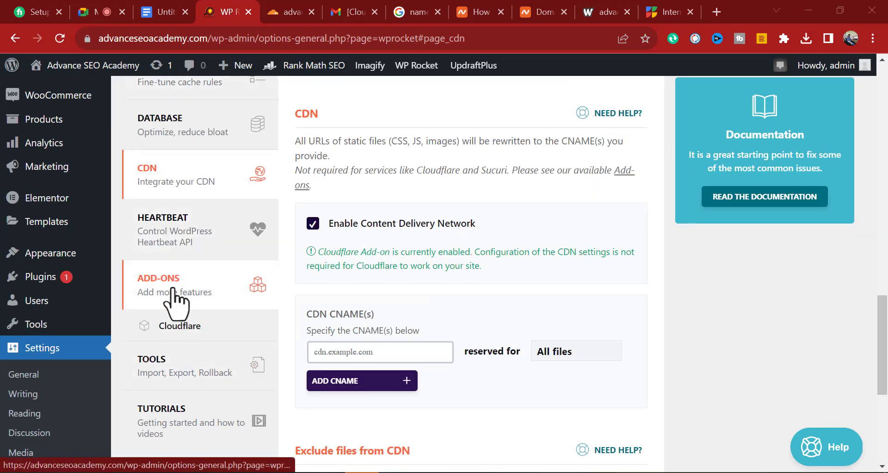
left_click(180, 329)
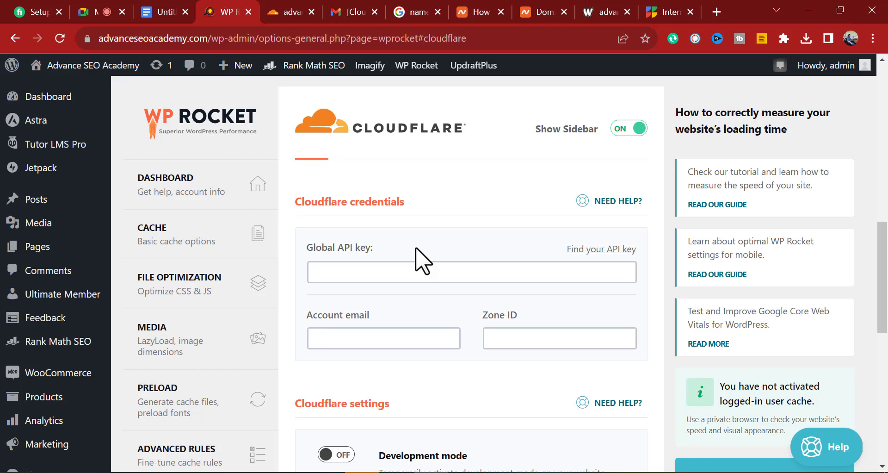
scroll(421, 261, "down", 3)
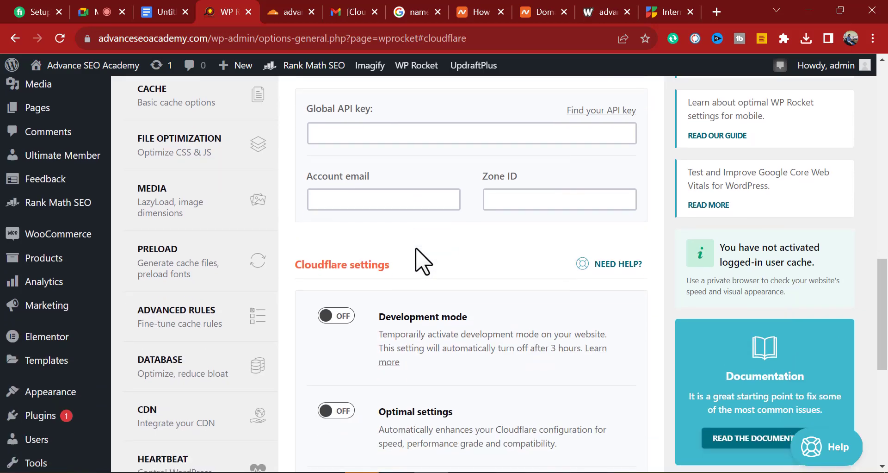
scroll(421, 261, "down", 2)
scroll(421, 264, "down", 6)
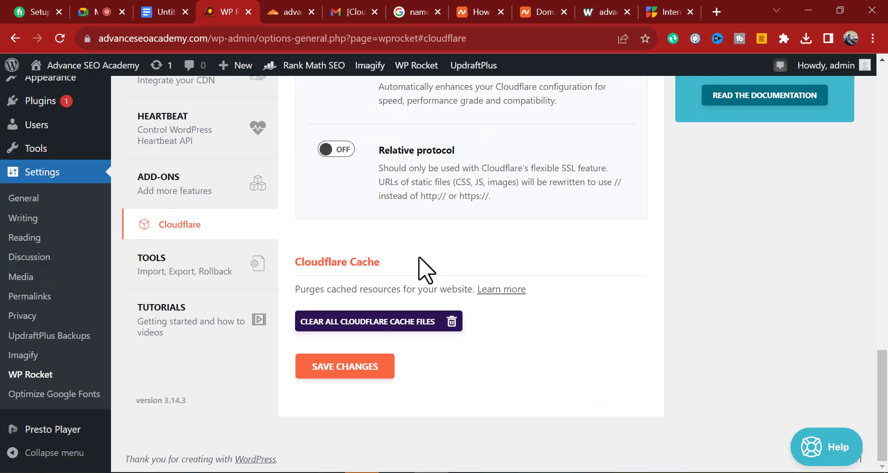
scroll(425, 270, "up", 10)
left_click(347, 279)
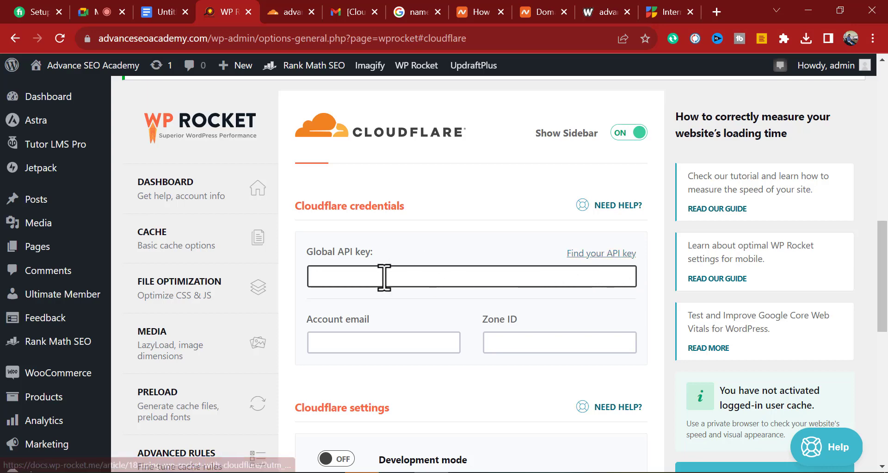
Step: Switch to the Cloudflare overview, dismiss the Go Pro banner and examine the API section with its Zone ID, Account ID and token link
left_click(293, 10)
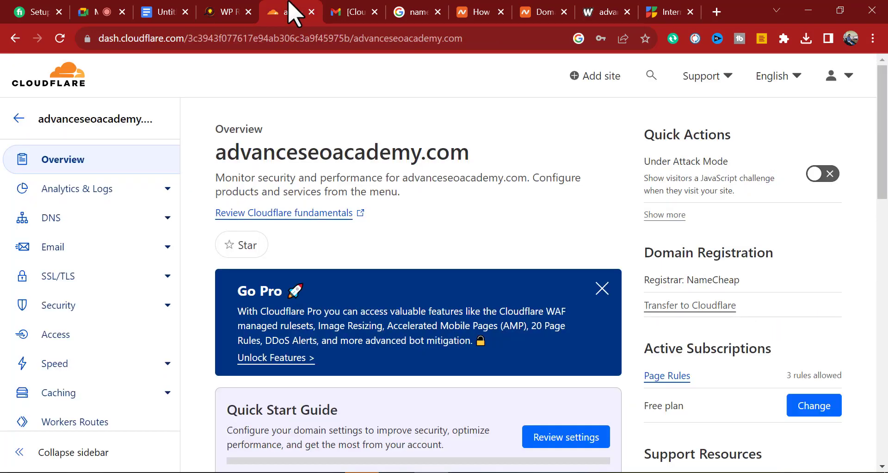
left_click(601, 289)
scroll(749, 266, "down", 2)
scroll(753, 273, "down", 5)
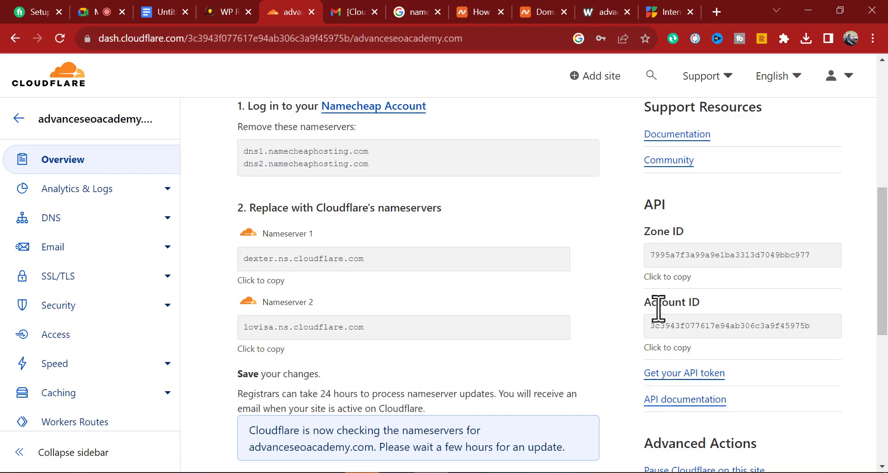
left_click_drag(638, 301, 700, 303)
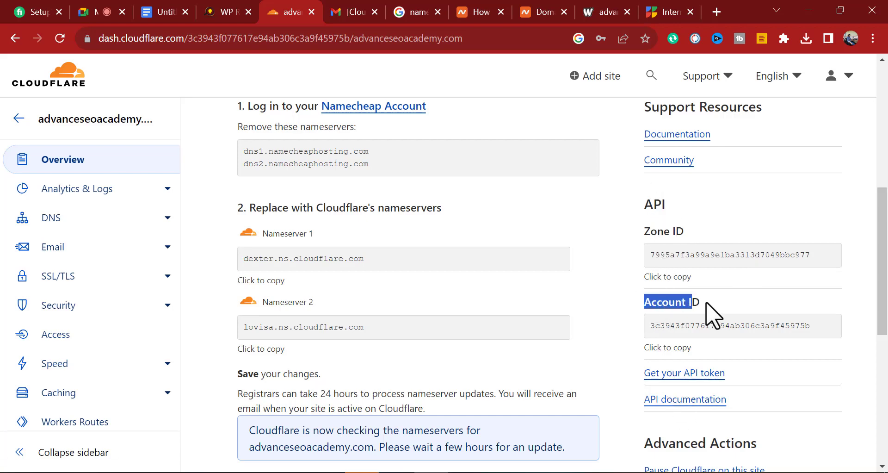
scroll(746, 310, "down", 1)
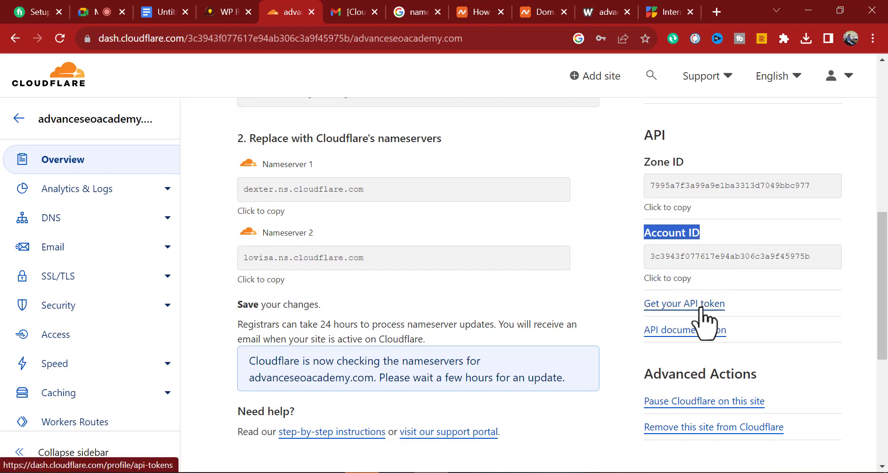
Step: Open the API key help article from WP Rocket's Cloudflare credentials and read through to the instructions for finding the Global API key
left_click(228, 12)
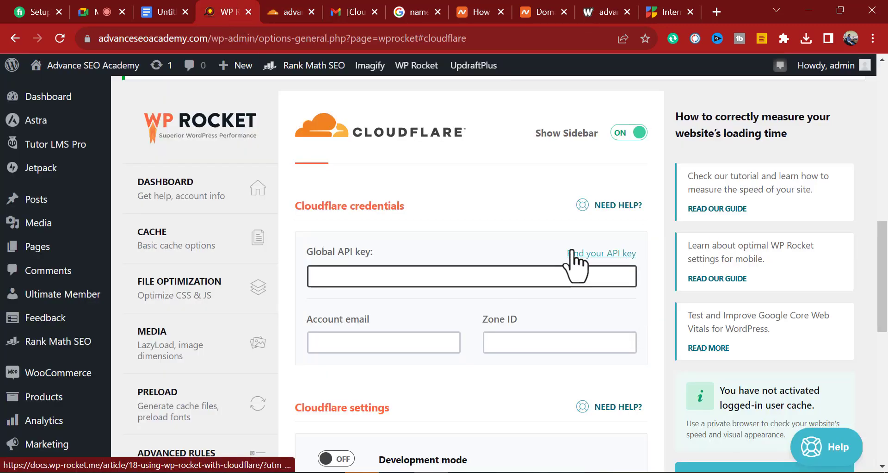
left_click(596, 254)
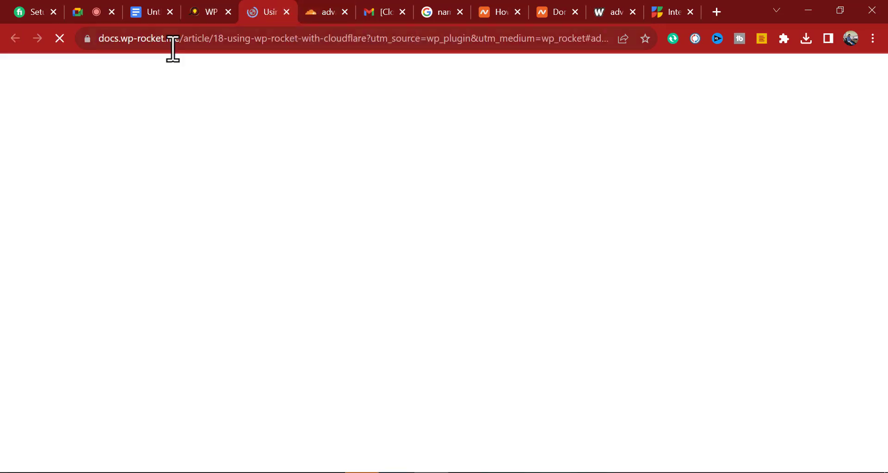
scroll(426, 208, "down", 12)
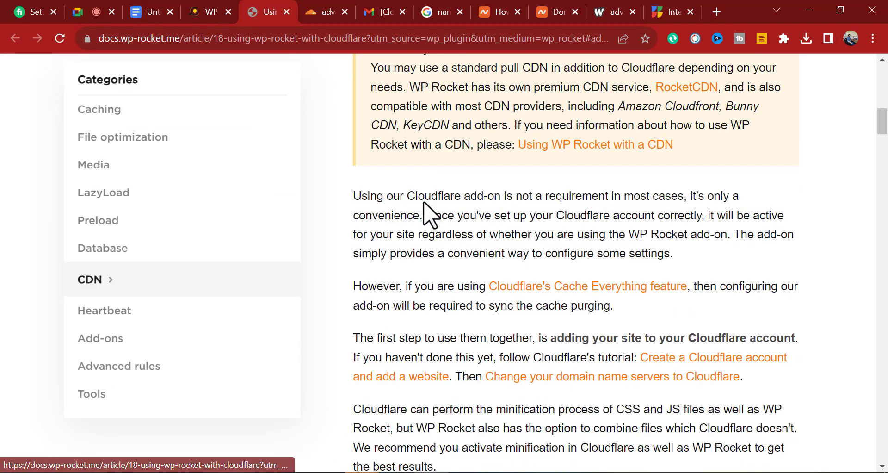
scroll(430, 209, "down", 6)
scroll(432, 210, "up", 7)
scroll(529, 301, "down", 10)
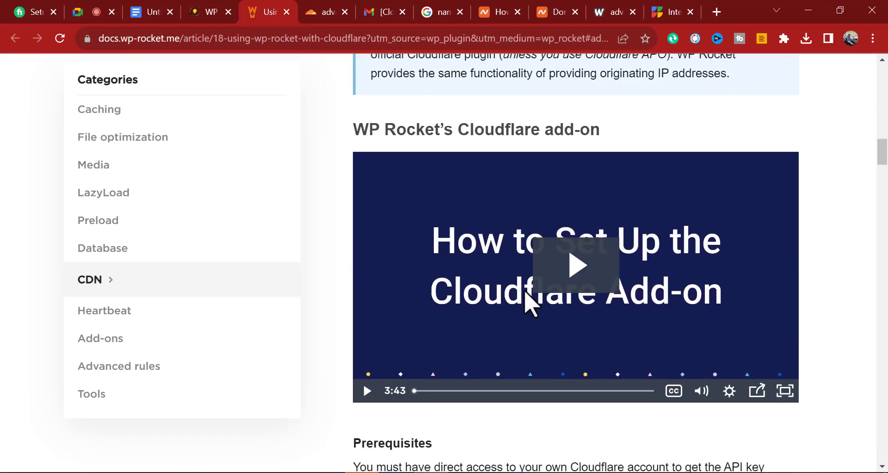
scroll(546, 201, "down", 8)
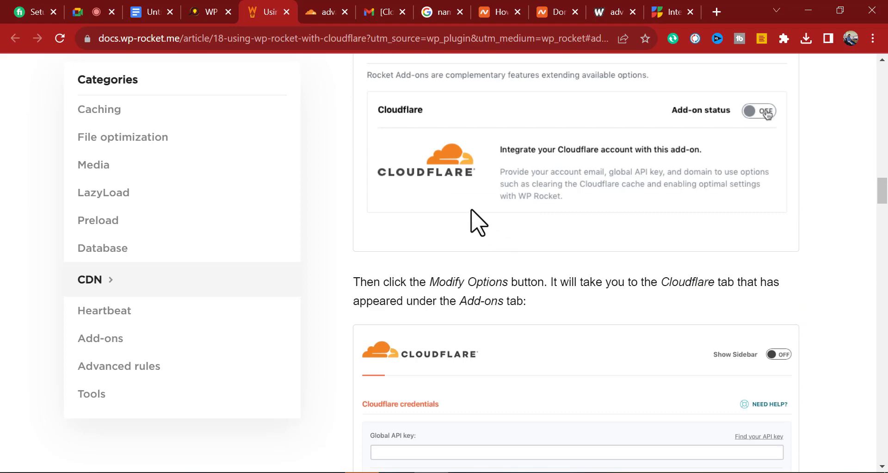
scroll(739, 134, "down", 3)
scroll(739, 134, "down", 5)
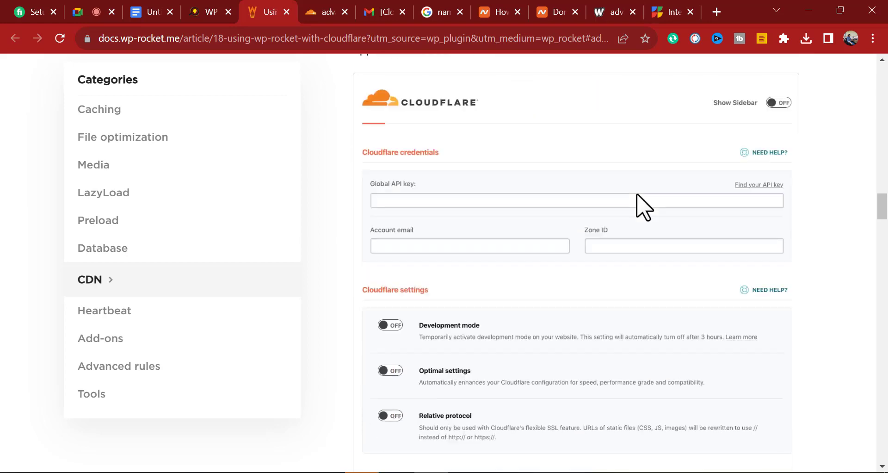
scroll(407, 138, "down", 10)
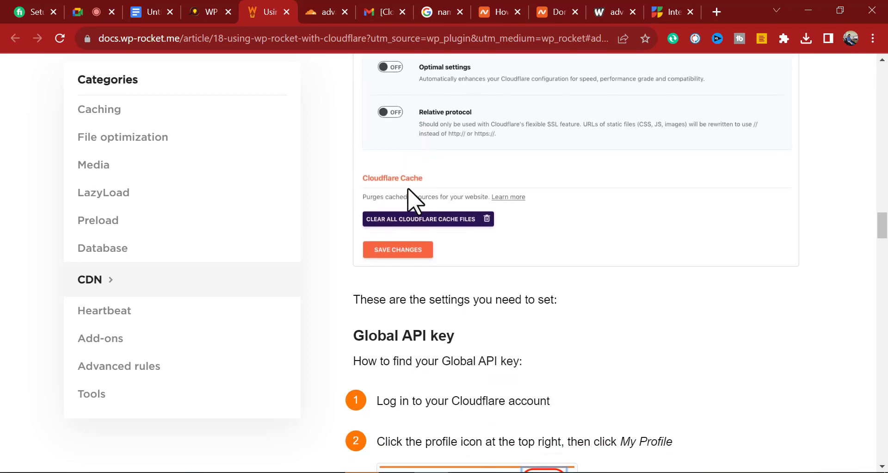
scroll(509, 259, "down", 6)
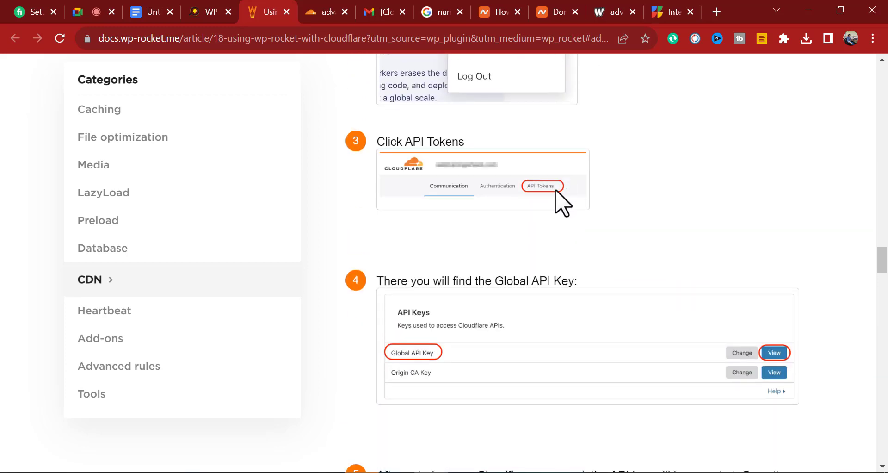
scroll(556, 191, "down", 2)
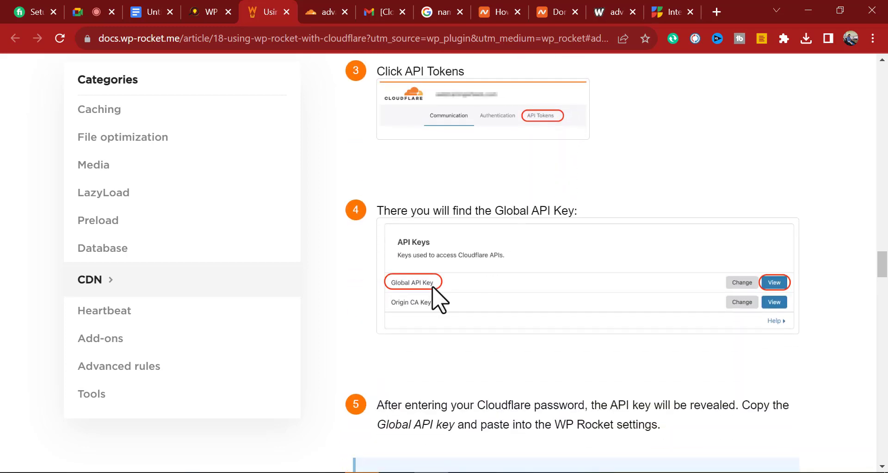
Step: Read the article's remaining instructions on defining the API key in wp-config.php, the account email and the Zone ID
scroll(435, 300, "down", 3)
scroll(598, 200, "down", 7)
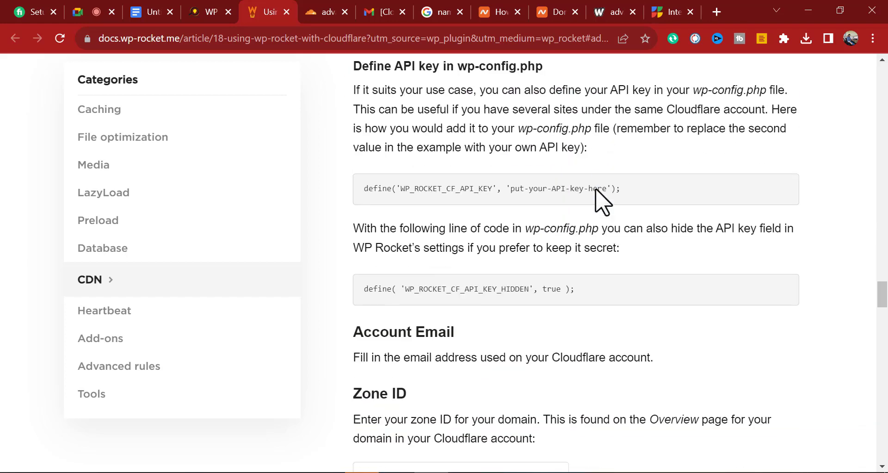
scroll(491, 252, "down", 8)
scroll(495, 260, "up", 4)
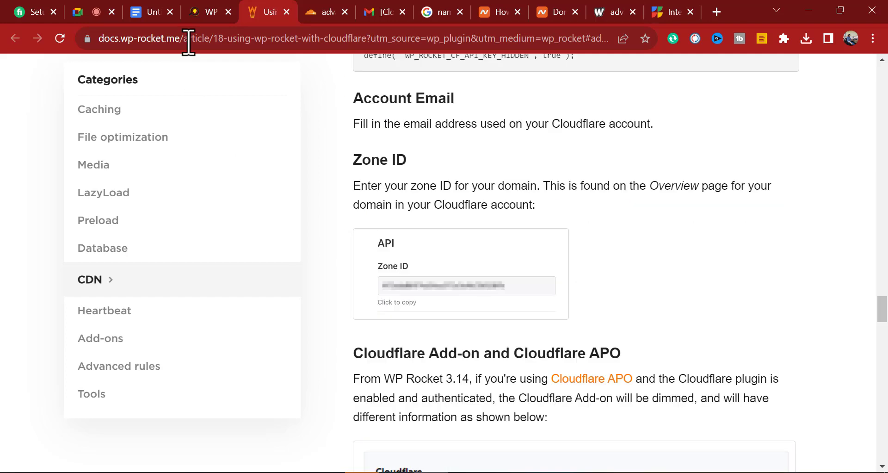
Step: Switch to the Cloudflare dashboard, open the page for getting an API token and locate the Global API Key entry
left_click(204, 17)
left_click_drag(322, 13, 293, 16)
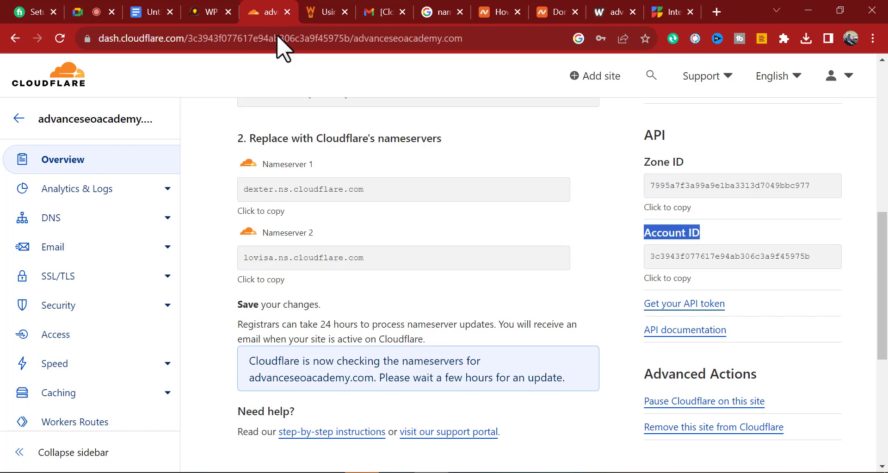
left_click(626, 349)
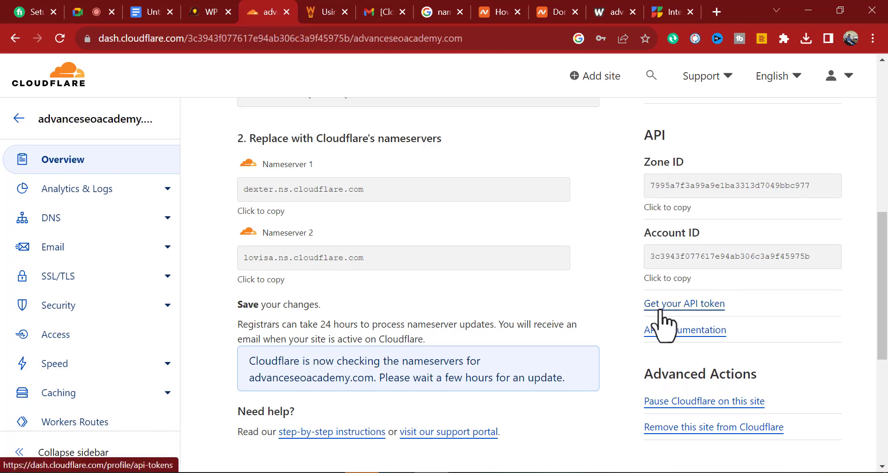
left_click(707, 306)
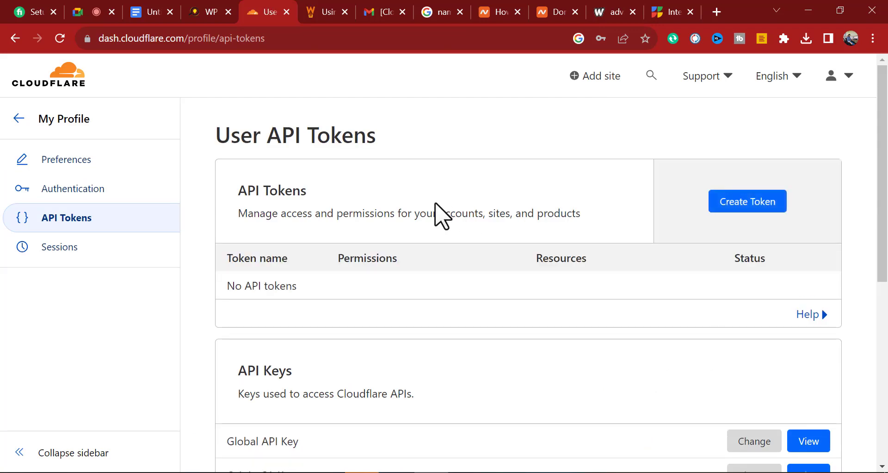
scroll(337, 212, "down", 4)
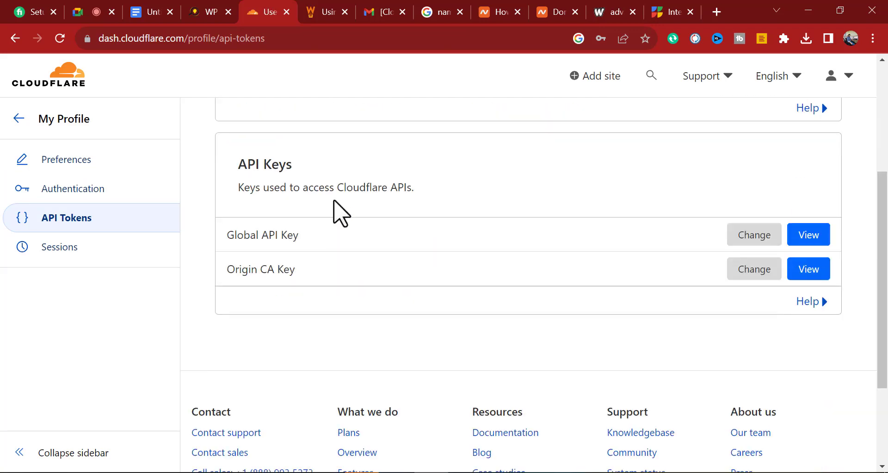
left_click_drag(228, 233, 307, 242)
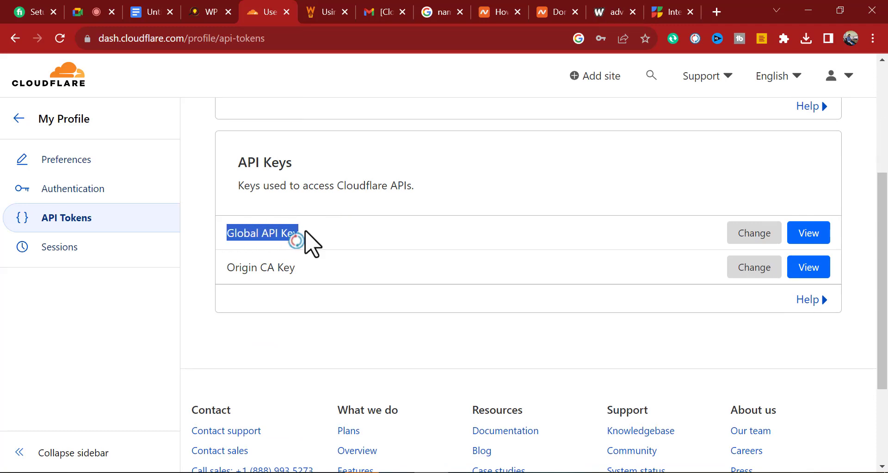
left_click(306, 331)
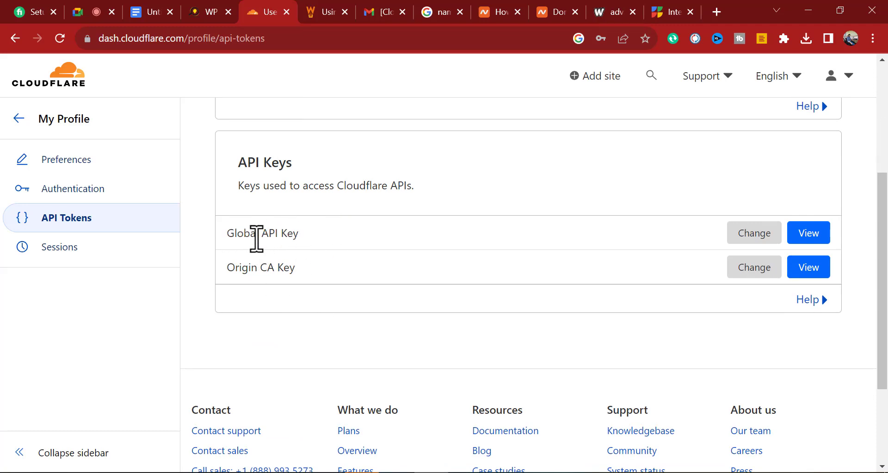
Step: Reveal the Global API Key by entering the account password, and dismiss the browser's offer to update the saved password
left_click(807, 238)
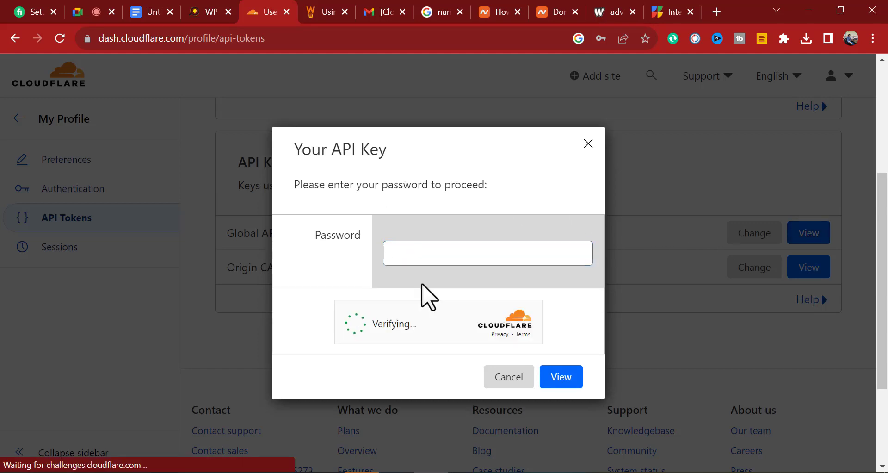
left_click(424, 252)
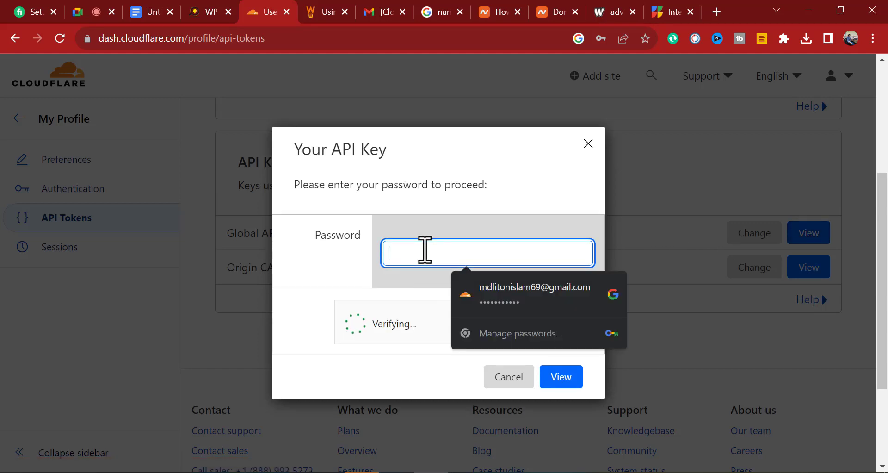
type("•••")
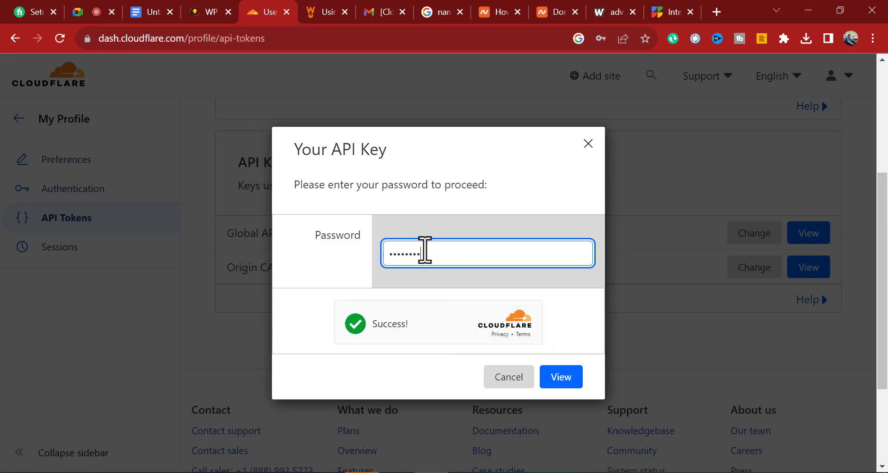
left_click(560, 376)
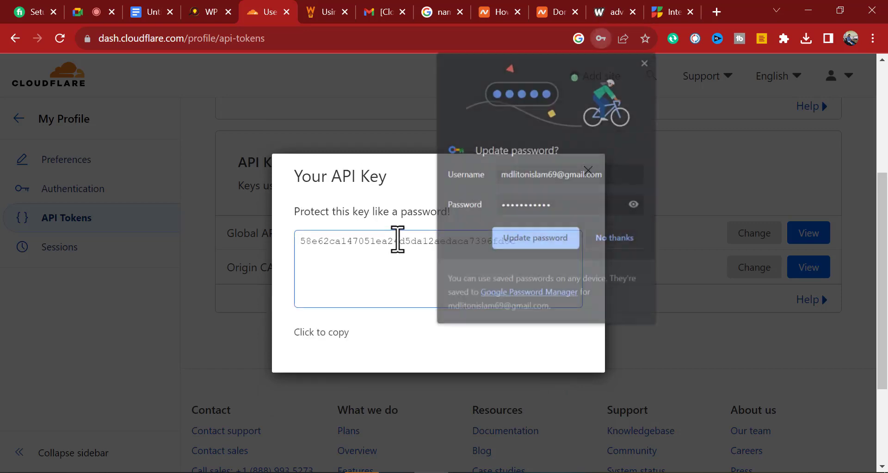
left_click(645, 62)
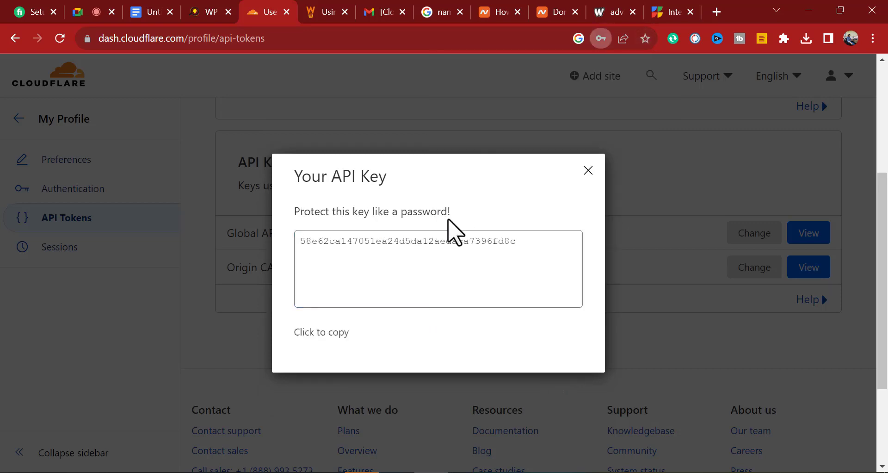
Step: Copy the revealed Global API Key and paste it into the Global API key field of WP Rocket's Cloudflare credentials
left_click(452, 238)
right_click(452, 238)
left_click(481, 250)
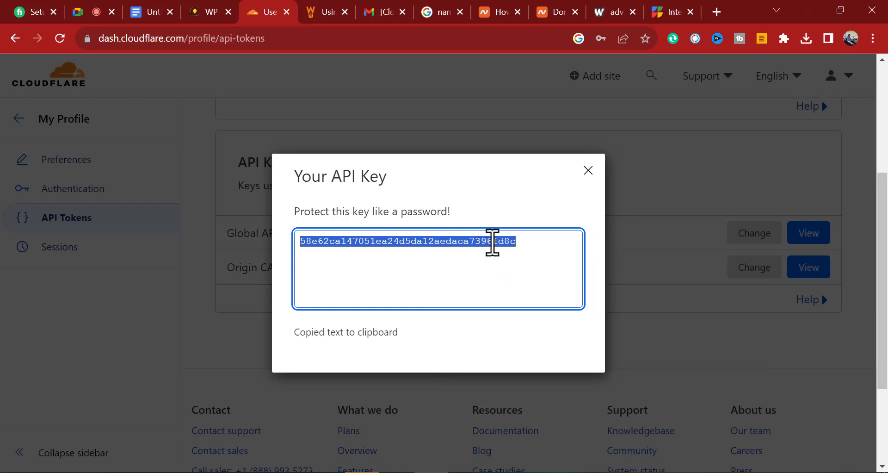
left_click(588, 171)
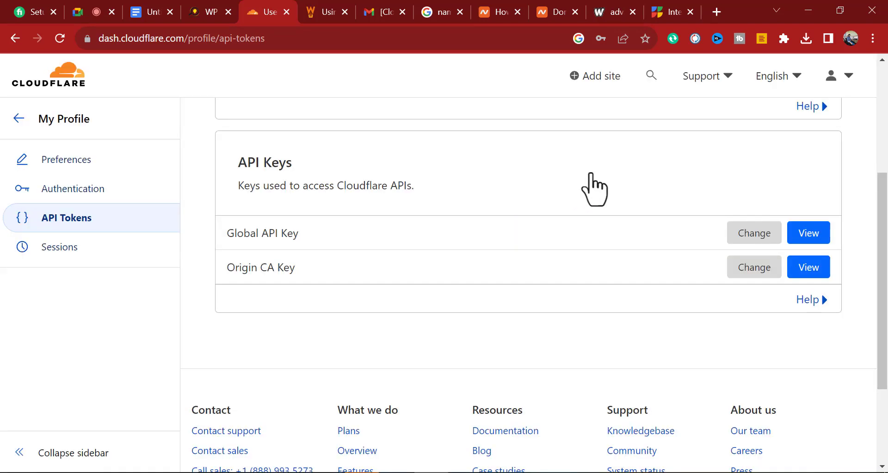
left_click(204, 14)
left_click(348, 277)
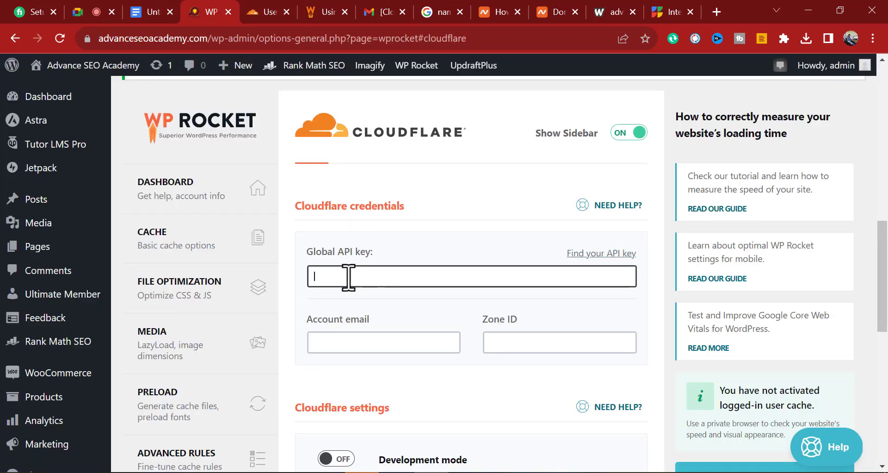
key("ctrl+v")
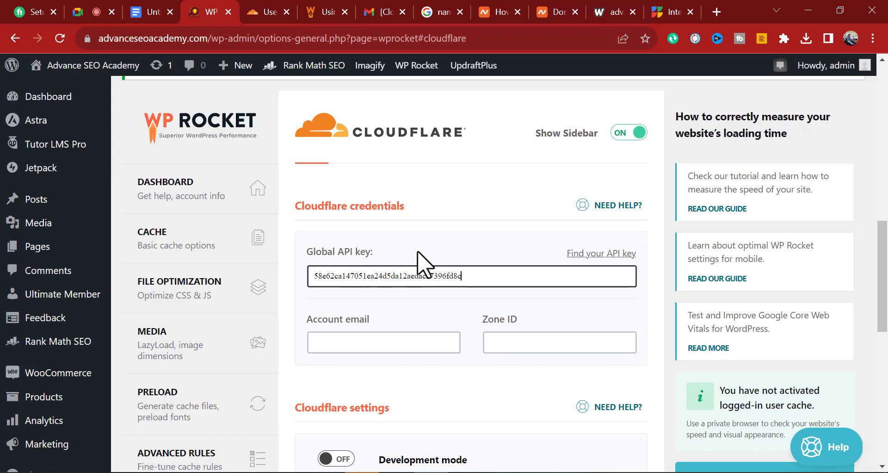
Step: Copy the Cloudflare account's email address from the Gmail account details and paste it as the account email in WP Rocket
left_click(333, 343)
left_click(325, 20)
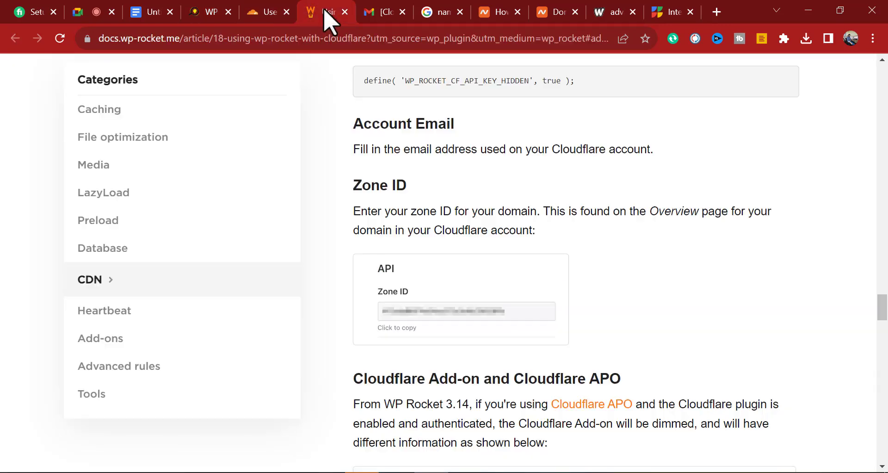
left_click(368, 16)
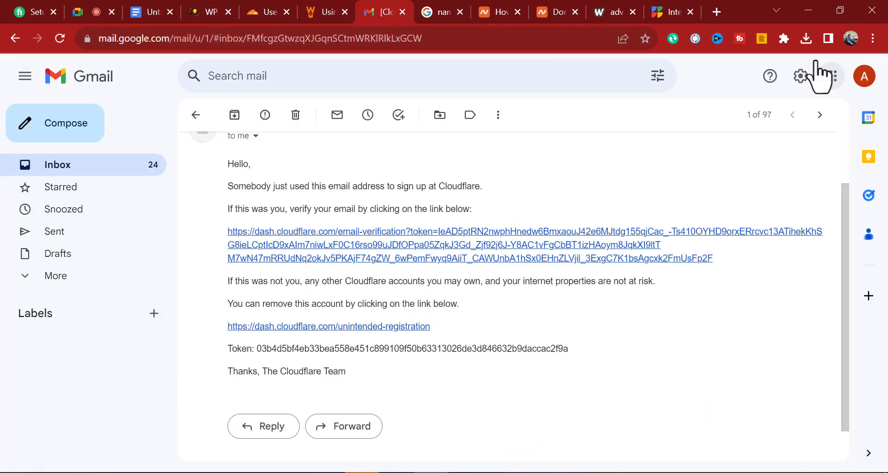
left_click(860, 90)
triple_click(772, 121)
right_click(769, 123)
left_click(779, 133)
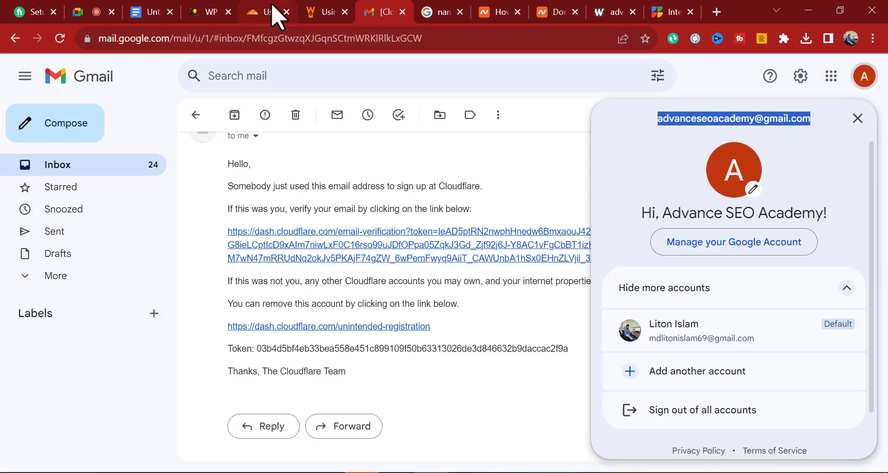
left_click(250, 12)
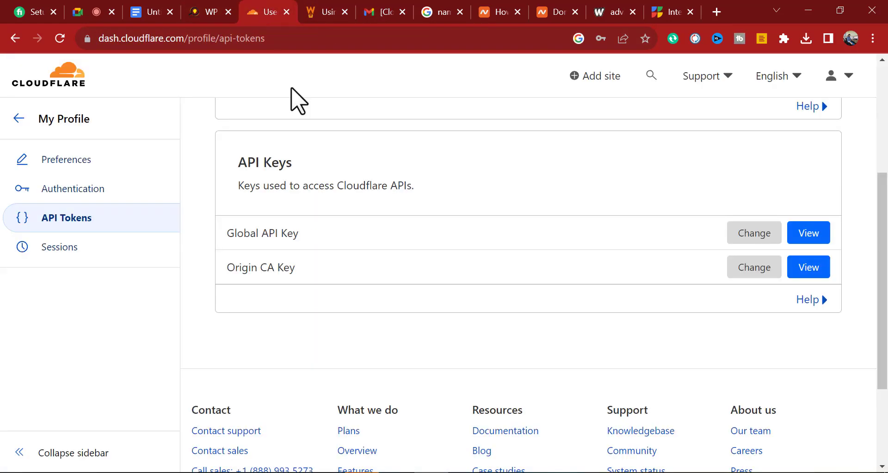
left_click(214, 14)
key("ctrl+v")
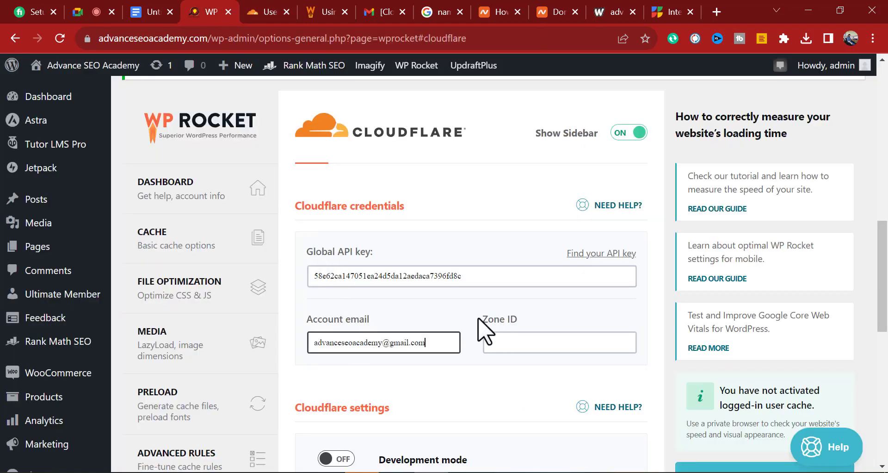
Step: Switch to Cloudflare, go back from the API tokens page to the website list and open the advanceseoacademy.com overview
left_click(275, 19)
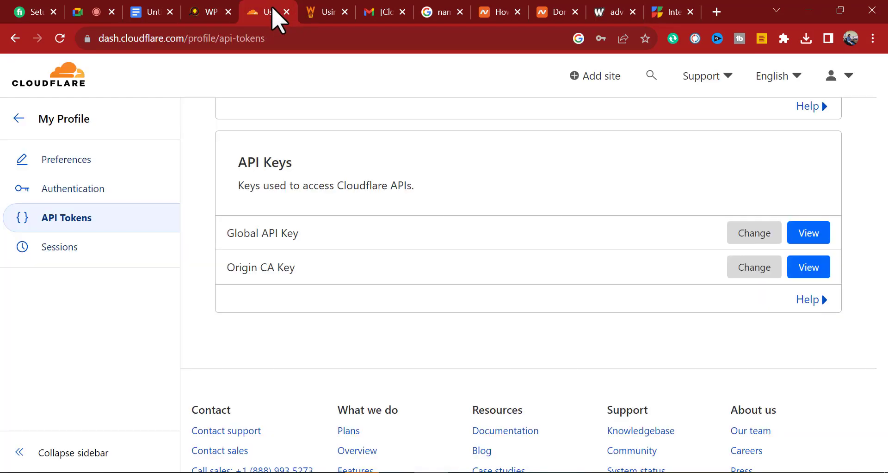
scroll(286, 238, "up", 5)
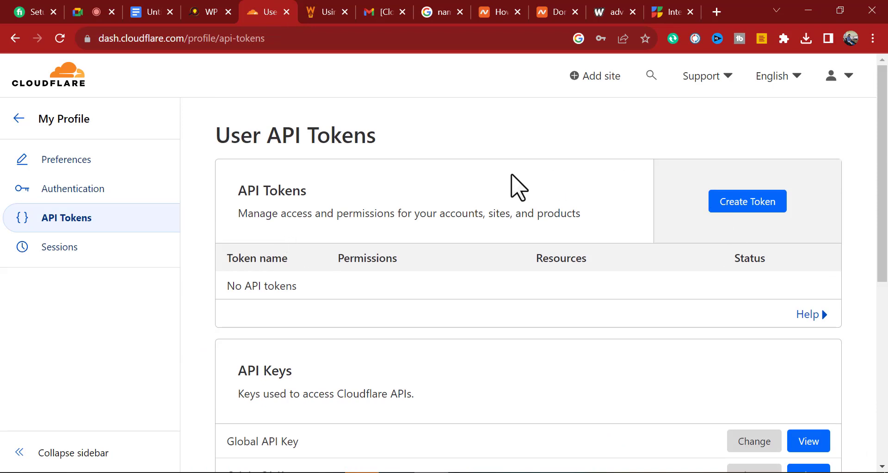
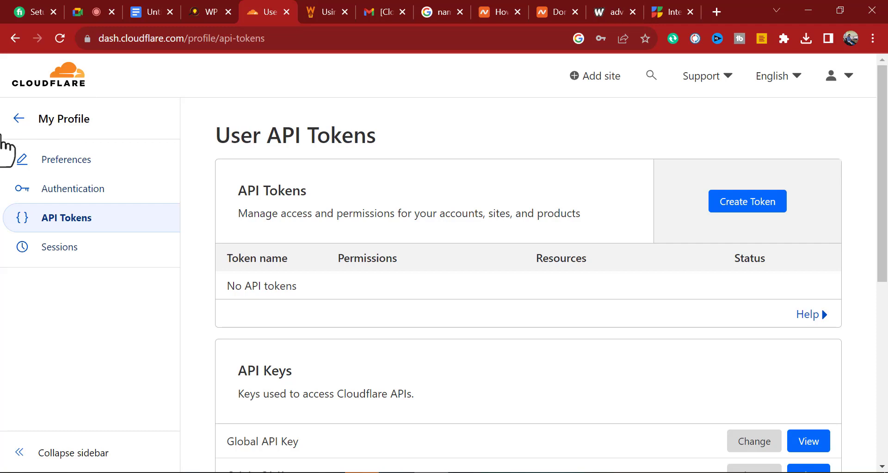
left_click(18, 119)
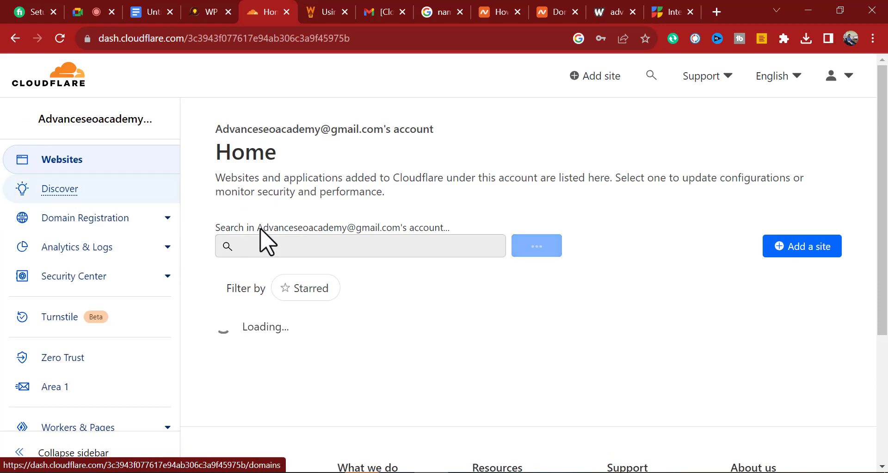
scroll(397, 227, "down", 3)
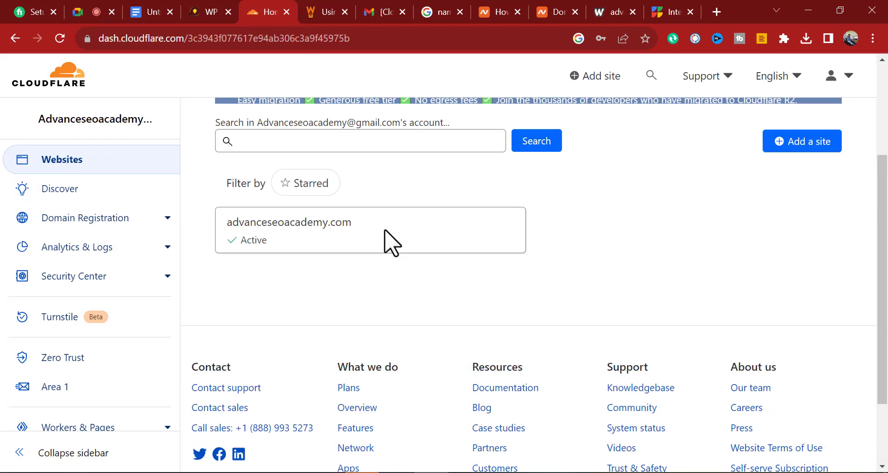
scroll(390, 240, "up", 1)
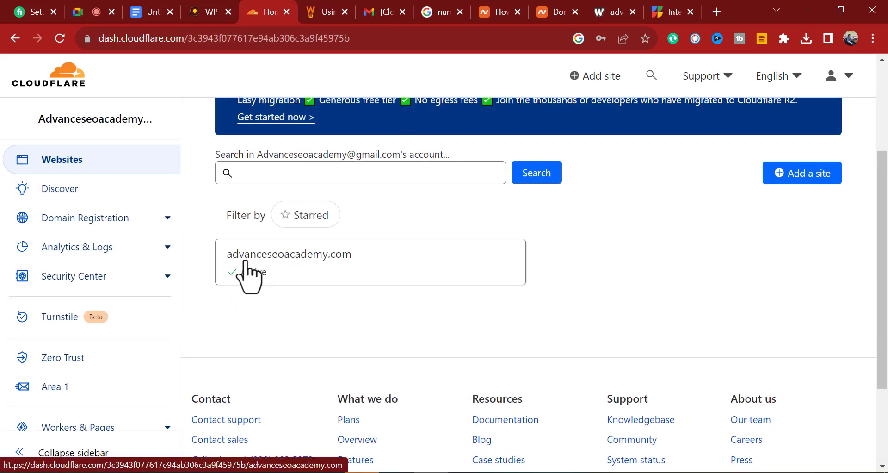
scroll(416, 314, "up", 3)
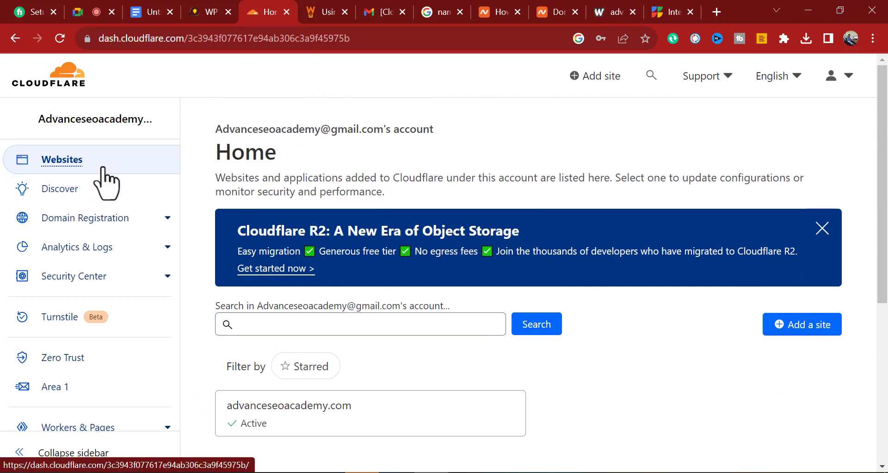
scroll(273, 199, "down", 5)
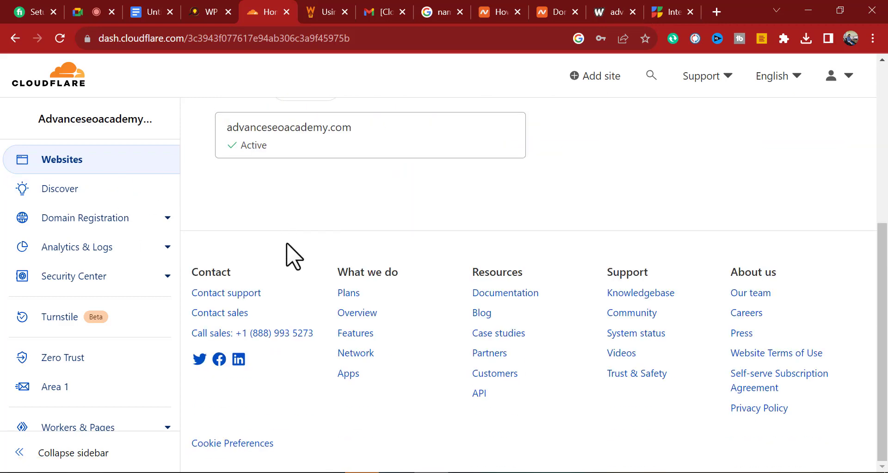
scroll(291, 257, "up", 5)
scroll(296, 352, "down", 3)
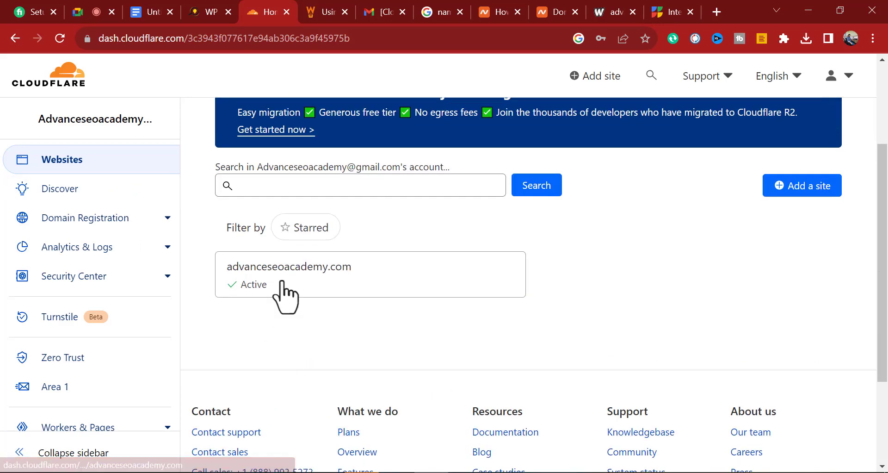
left_click(250, 282)
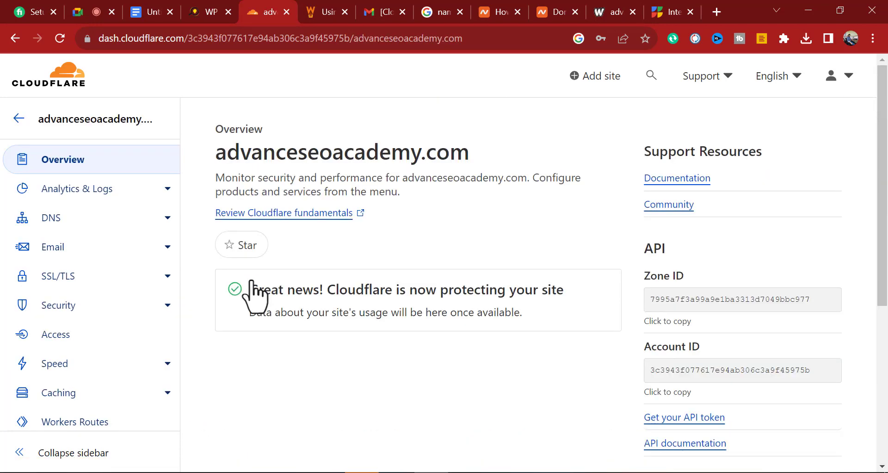
Step: Copy the advanceseoacademy.com Zone ID from the Cloudflare overview and paste it as the Zone ID in WP Rocket's Cloudflare credentials
left_click(207, 14)
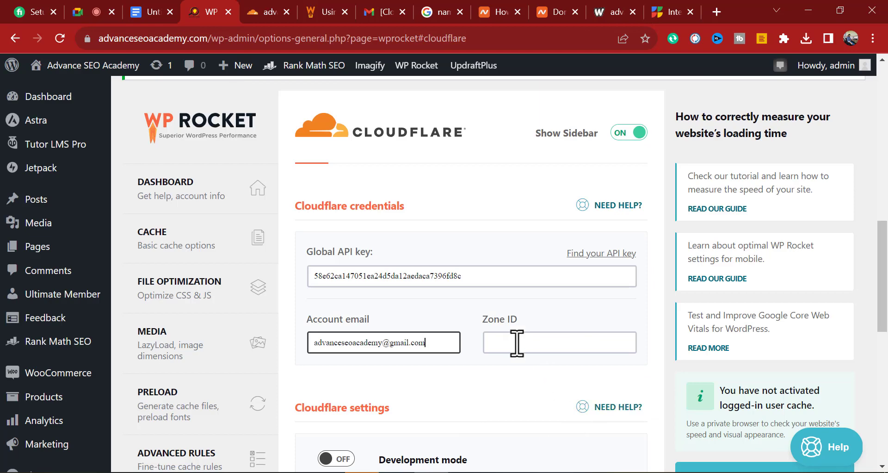
left_click(261, 12)
scroll(648, 361, "down", 7)
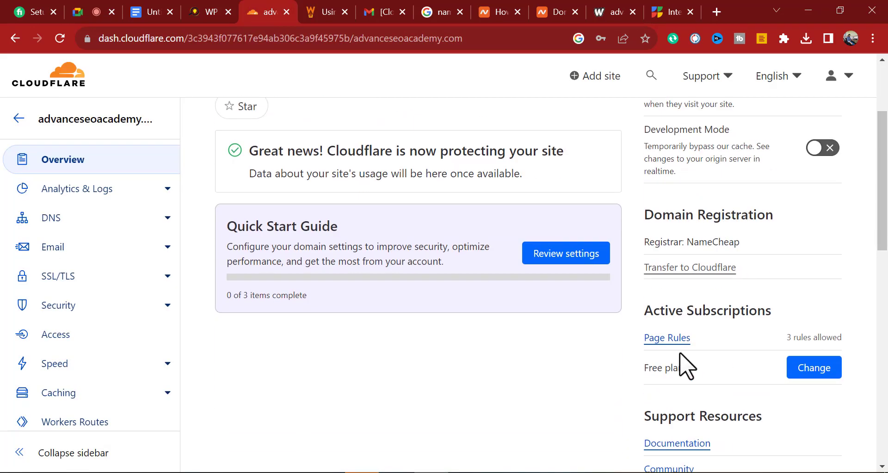
scroll(693, 347, "up", 5)
scroll(666, 319, "down", 7)
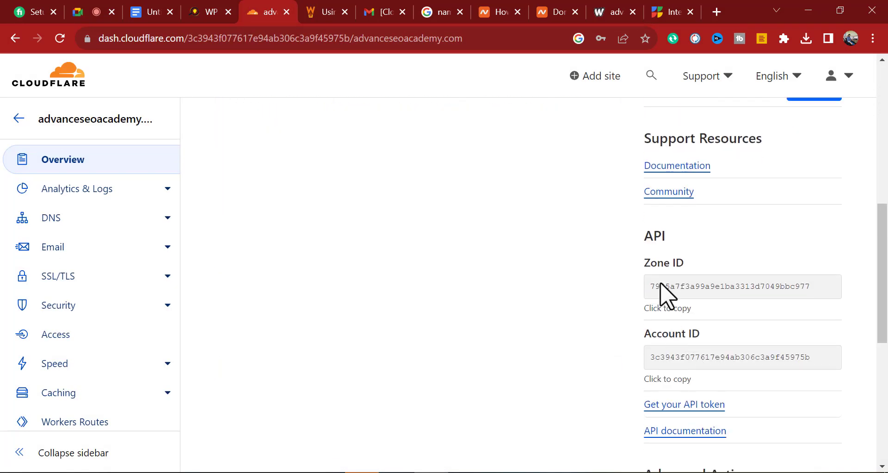
left_click(666, 308)
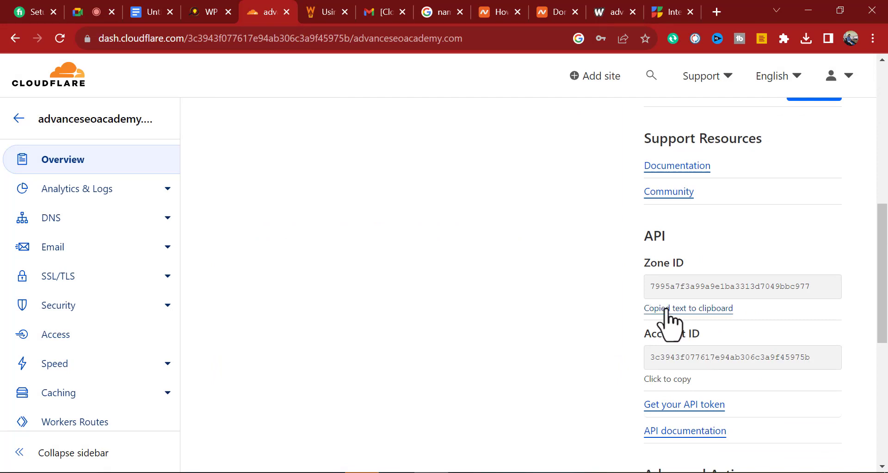
left_click(207, 12)
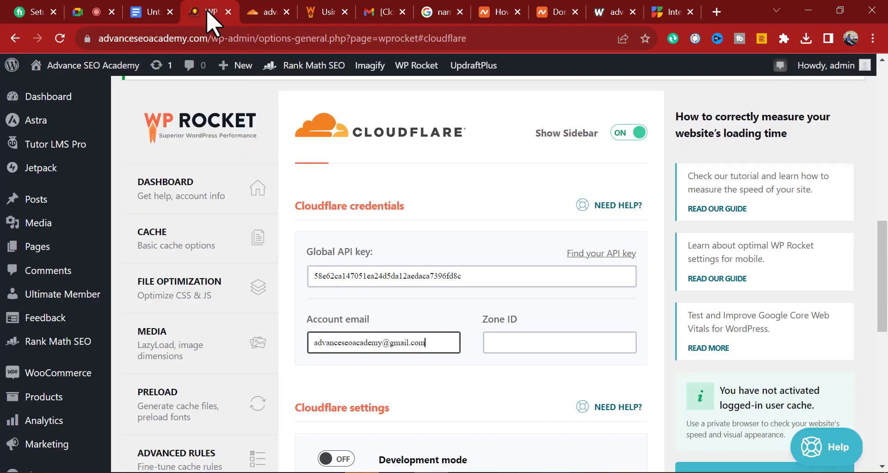
left_click(522, 341)
right_click(521, 343)
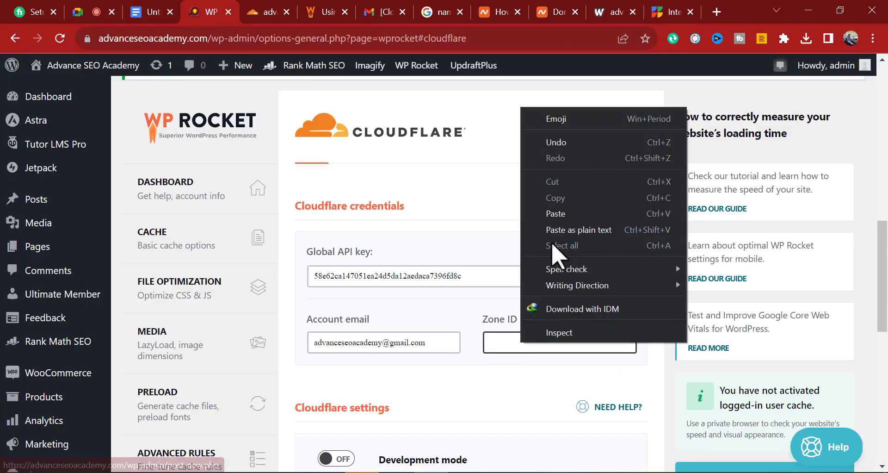
left_click(556, 213)
Step: Review WP Rocket's Cloudflare settings, leave Development mode, Optimal settings and Relative protocol off, and save the changes
scroll(535, 258, "down", 3)
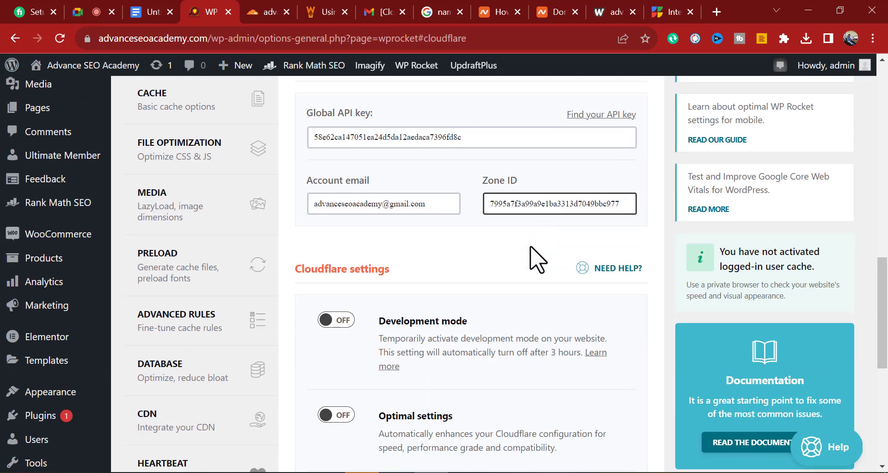
scroll(535, 258, "down", 2)
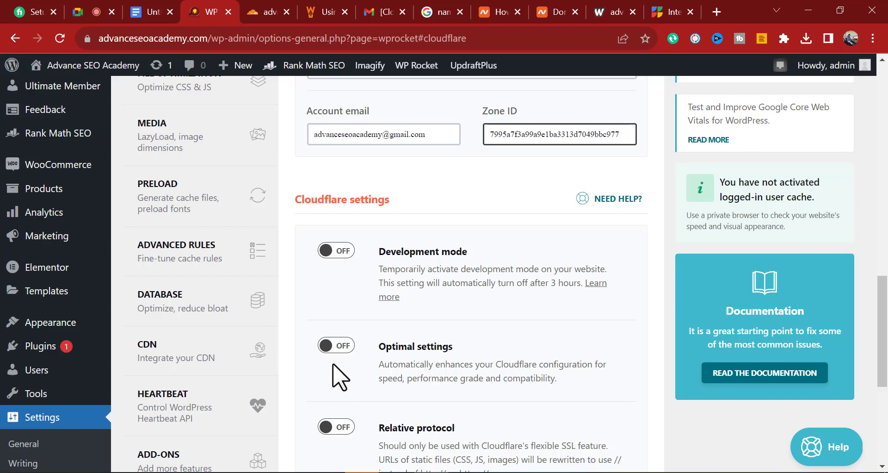
scroll(473, 365, "down", 3)
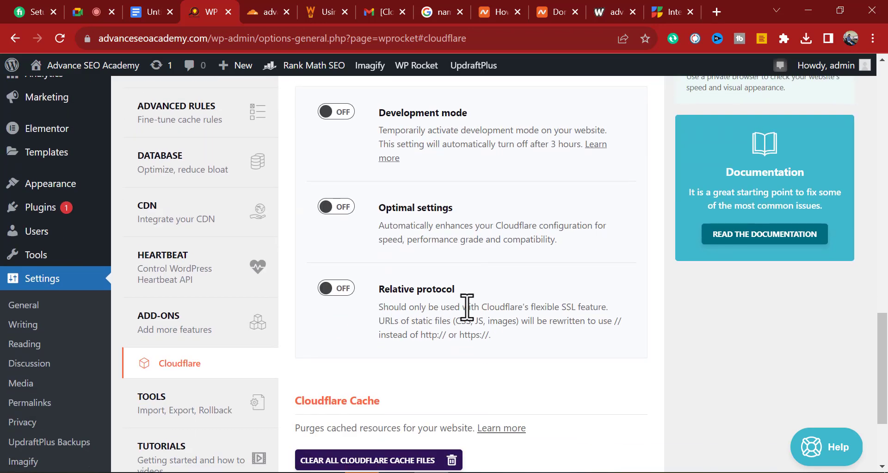
scroll(467, 306, "down", 3)
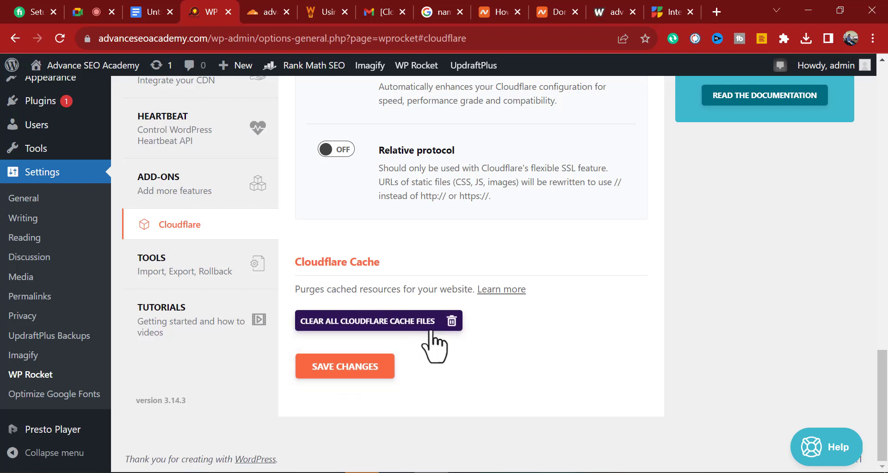
left_click(332, 370)
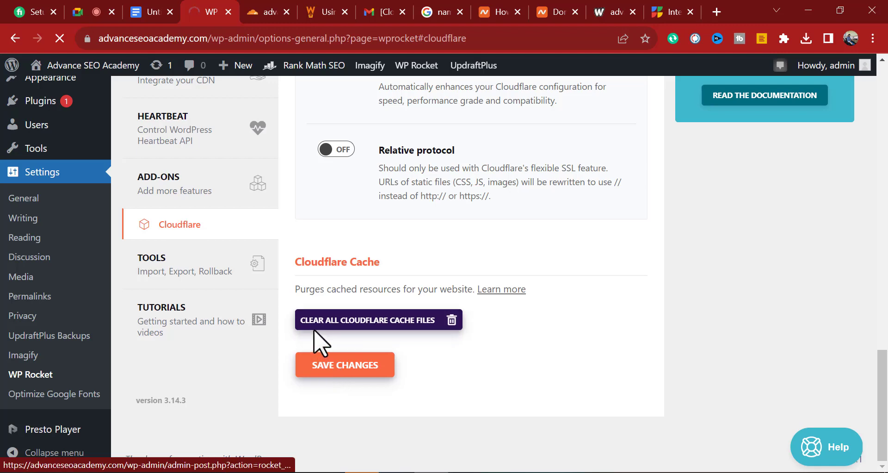
Step: Clear all Cloudflare cache files from WP Rocket and check the resulting notice above the settings
left_click(426, 329)
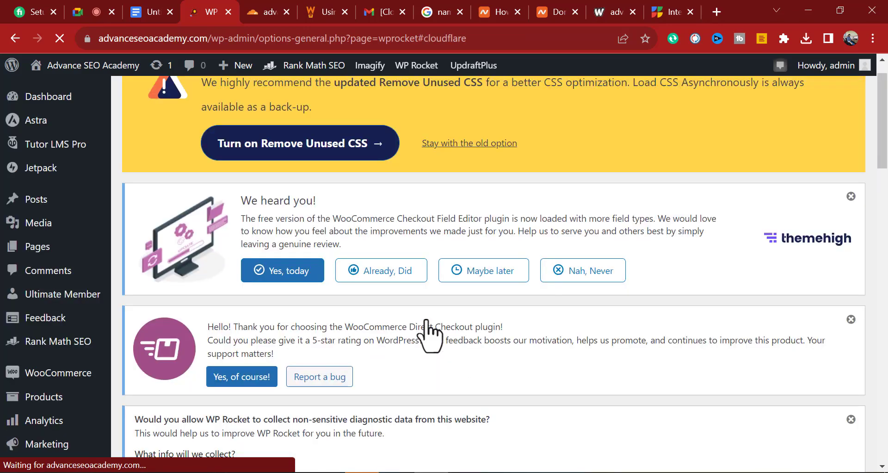
scroll(301, 323, "down", 3)
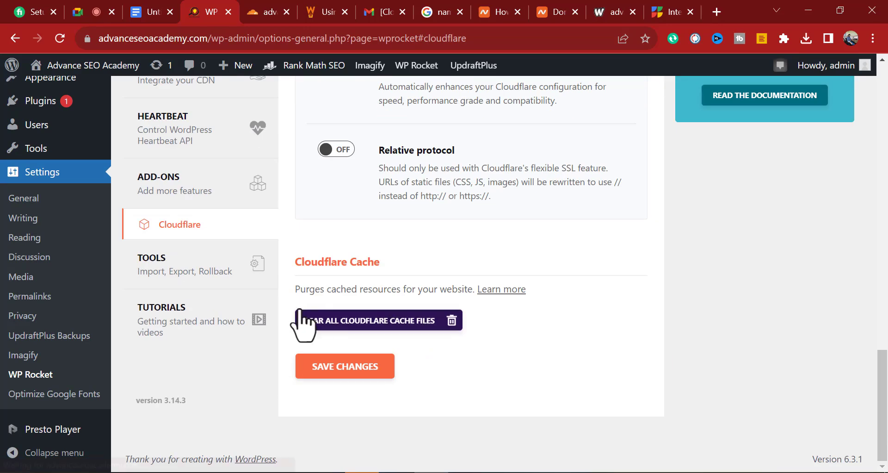
left_click(354, 323)
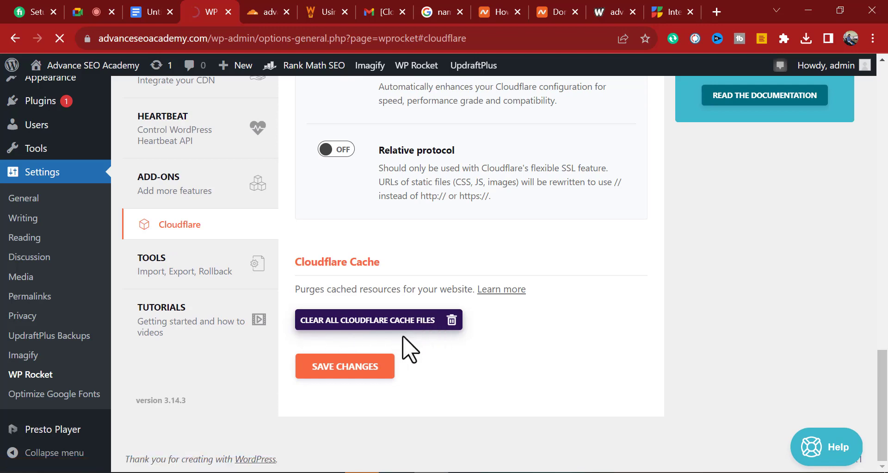
scroll(409, 351, "down", 8)
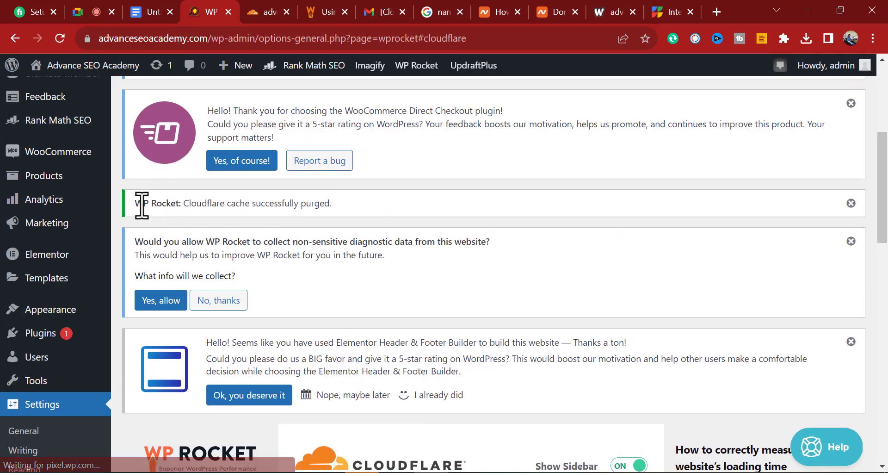
left_click_drag(170, 203, 307, 206)
Step: Save WP Rocket's Cloudflare add-on settings once more and return to the Cloudflare Cache section after the page reloads
scroll(307, 206, "down", 10)
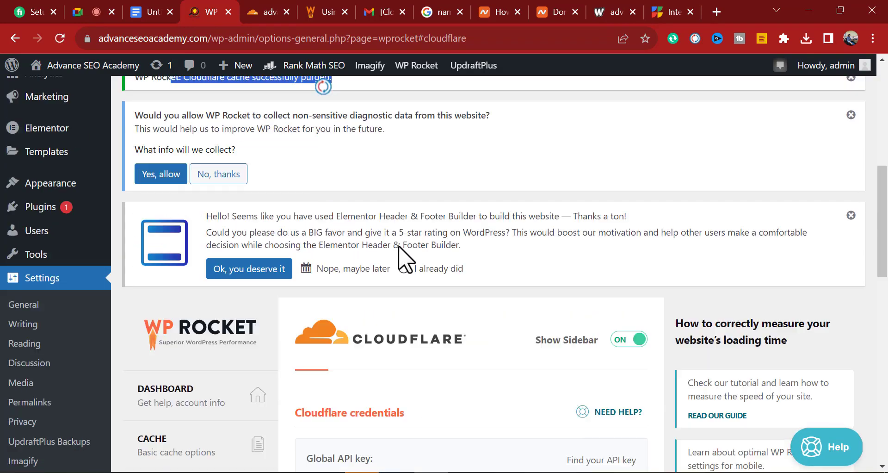
left_click(336, 366)
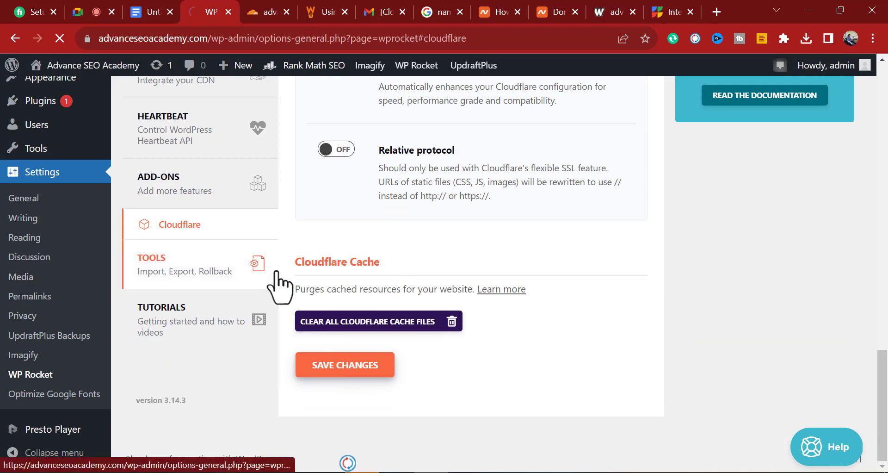
left_click(258, 11)
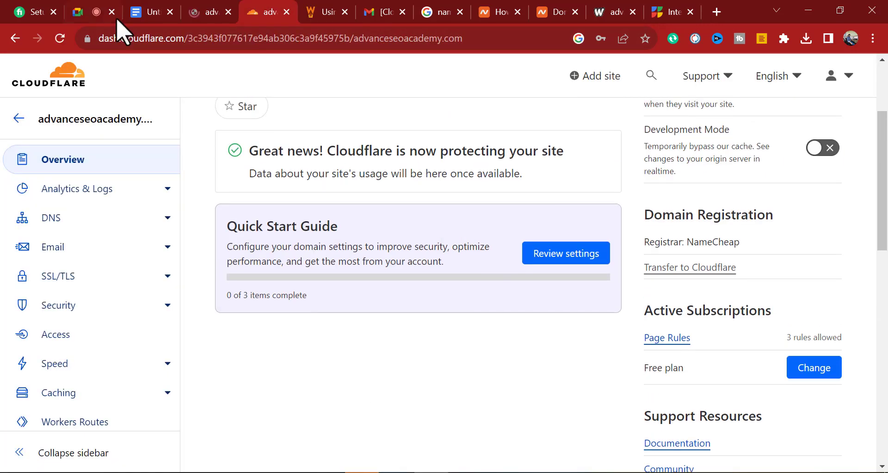
left_click(204, 14)
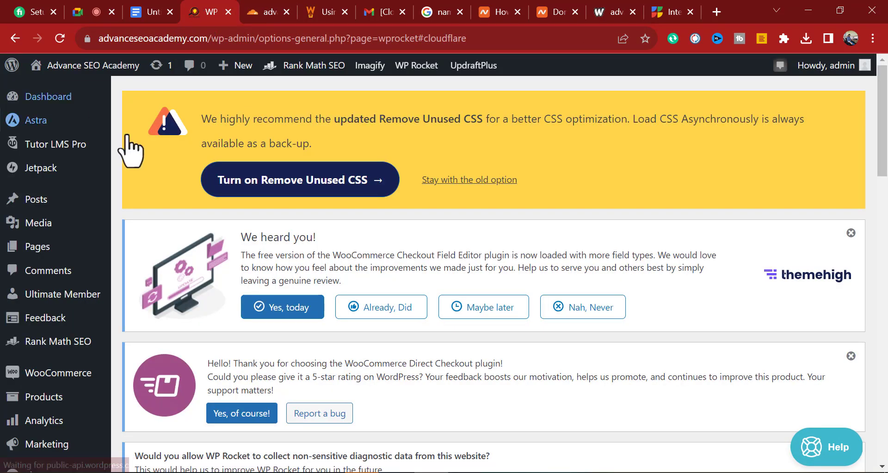
scroll(432, 249, "down", 10)
scroll(423, 254, "down", 10)
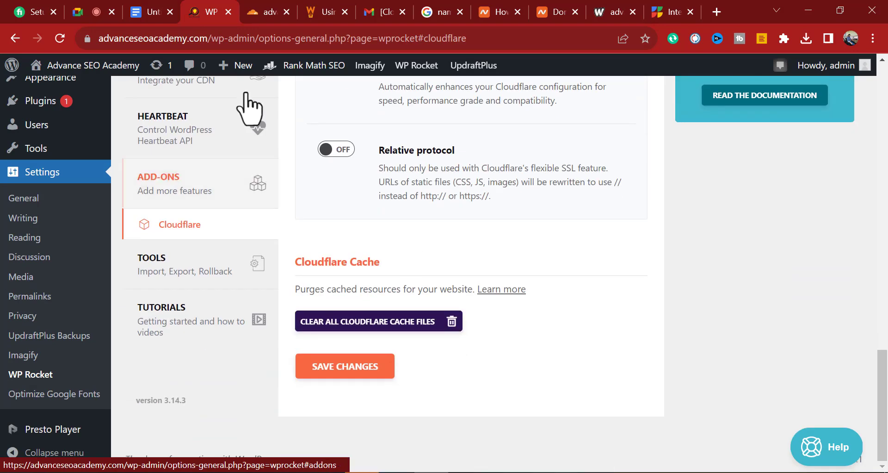
Step: Switch to Cloudflare and examine the protection status and domain details on the advanceseoacademy.com overview
left_click(267, 11)
scroll(139, 213, "up", 3)
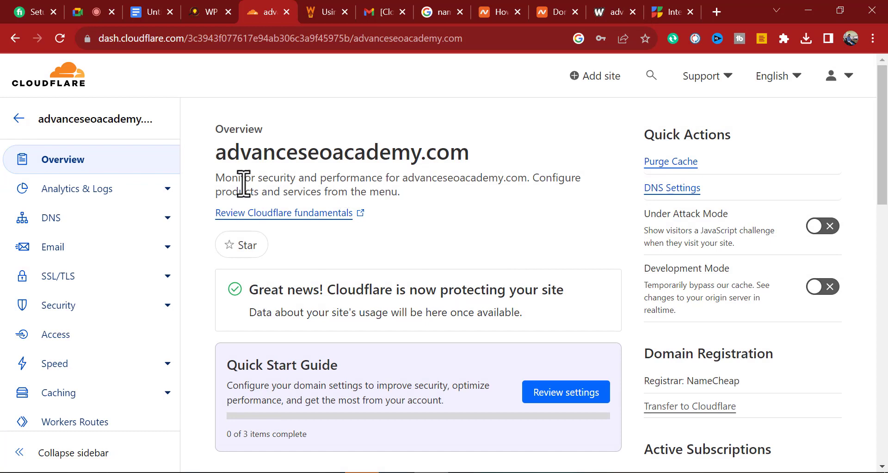
left_click_drag(220, 157, 490, 172)
left_click(422, 159)
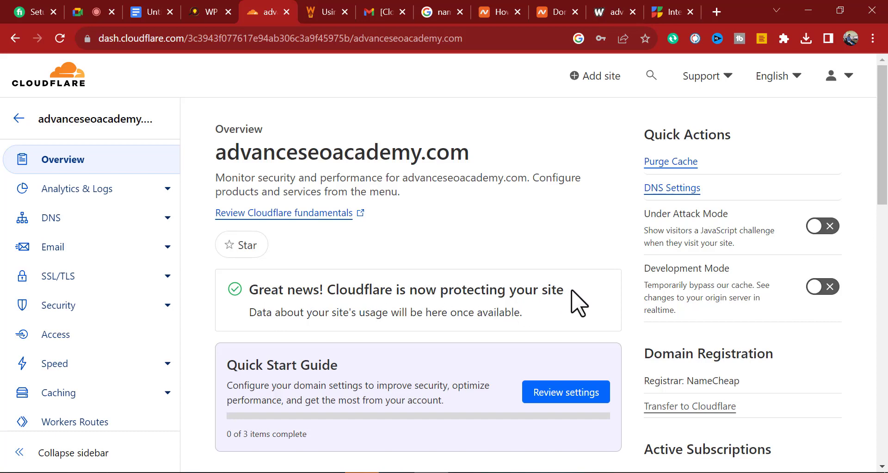
left_click_drag(571, 290, 231, 326)
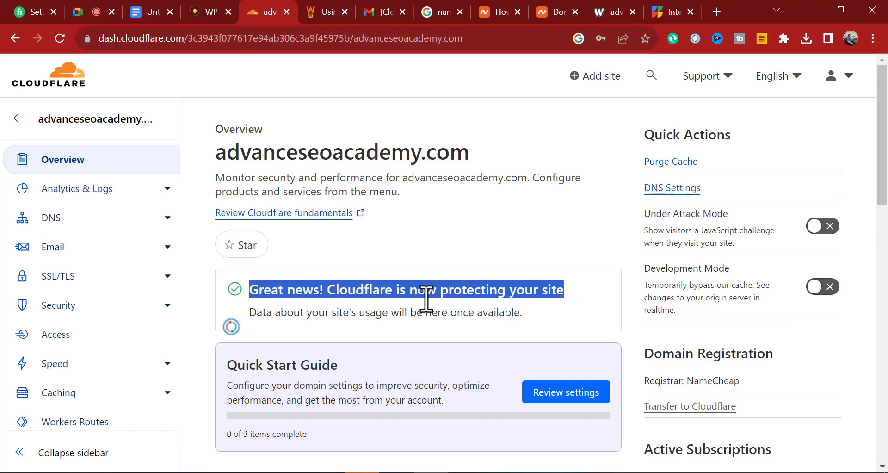
left_click(206, 12)
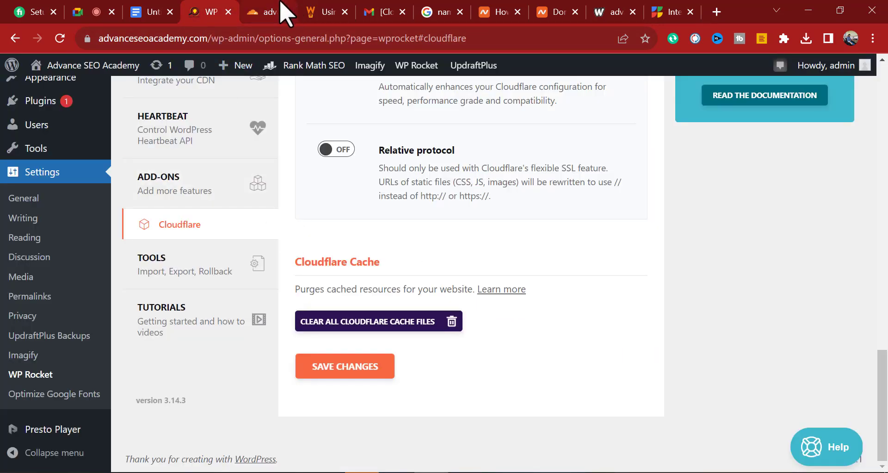
left_click(273, 11)
scroll(319, 273, "down", 4)
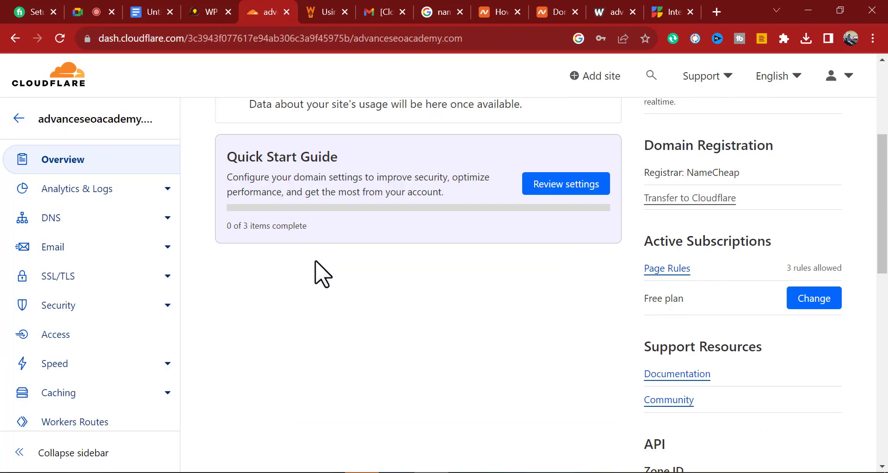
scroll(322, 273, "down", 5)
scroll(368, 303, "up", 9)
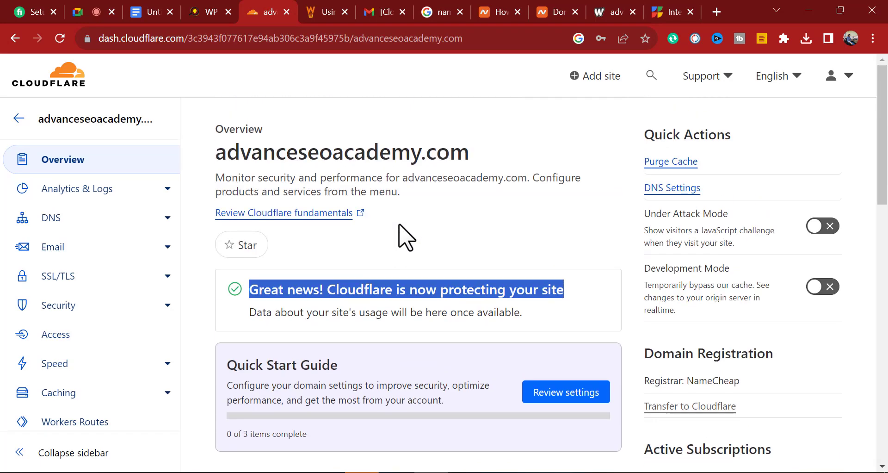
Step: Examine the site's Cloudflare traffic analytics, including unique visitors and requests by country, and open the security analytics
left_click(82, 198)
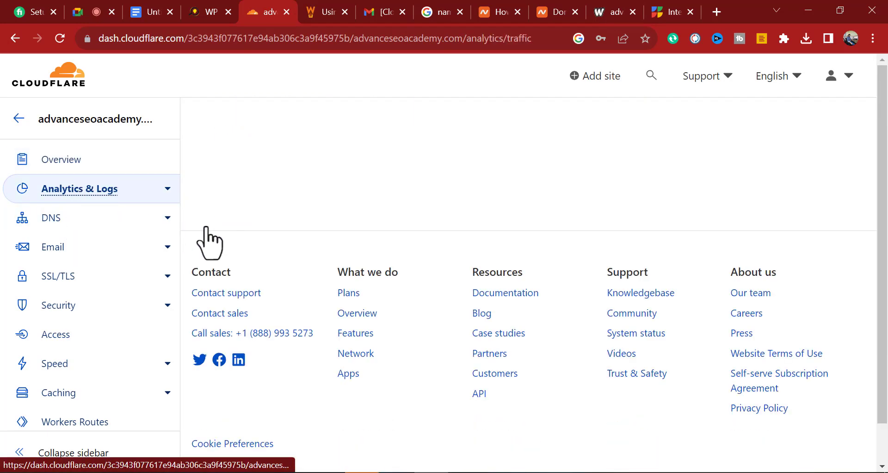
scroll(208, 243, "down", 6)
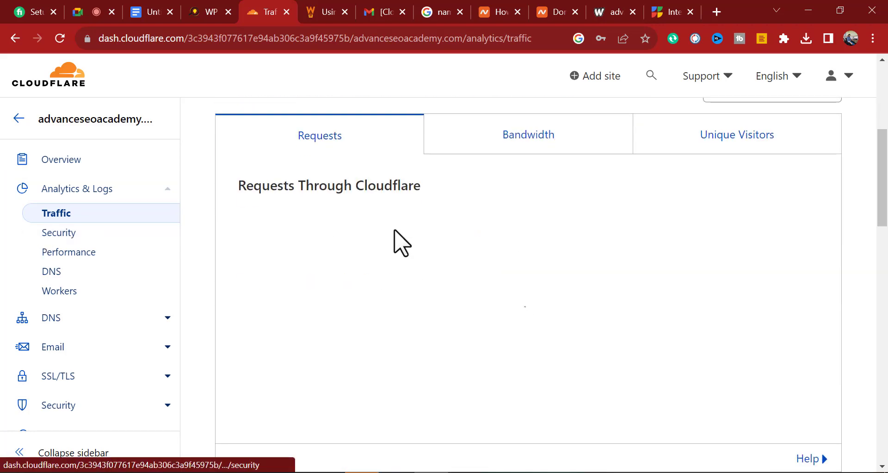
scroll(365, 273, "up", 3)
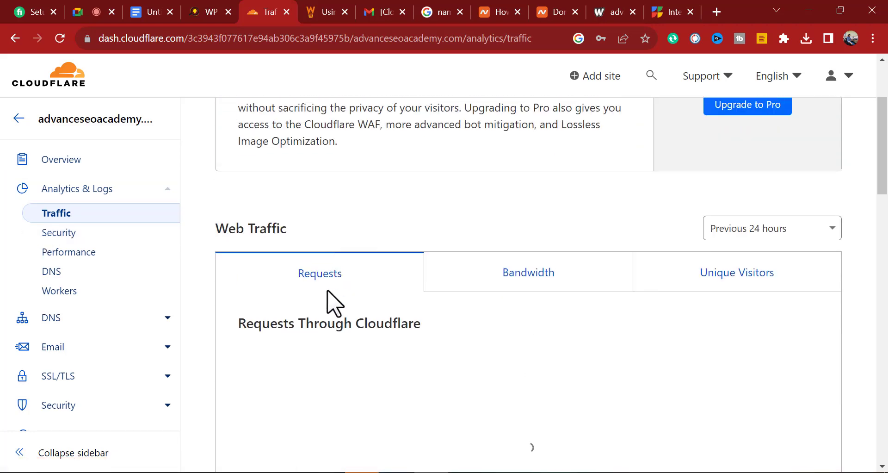
left_click(712, 281)
scroll(668, 279, "down", 7)
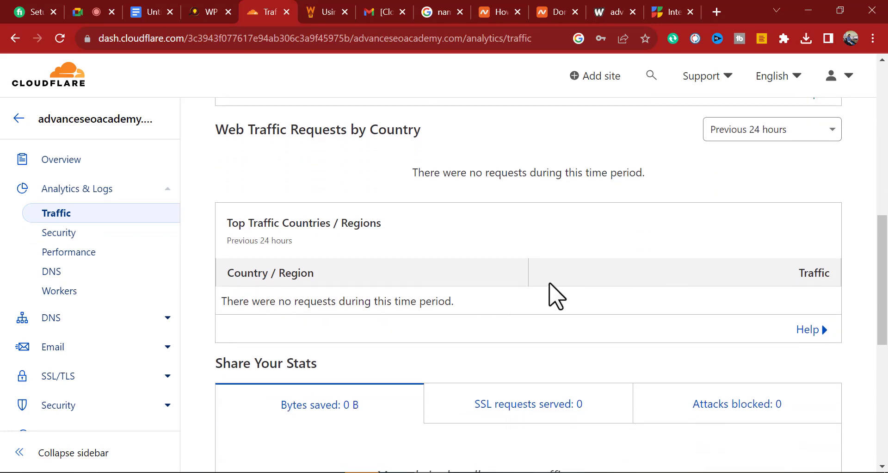
scroll(557, 296, "down", 4)
scroll(557, 296, "up", 6)
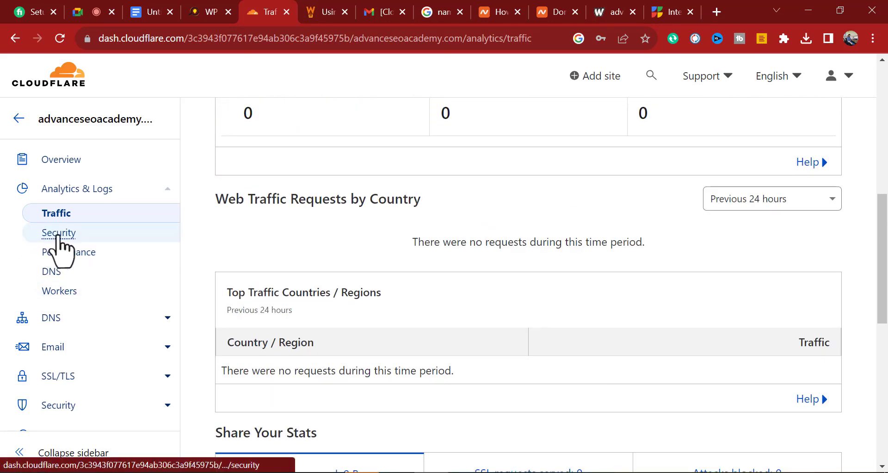
left_click(59, 234)
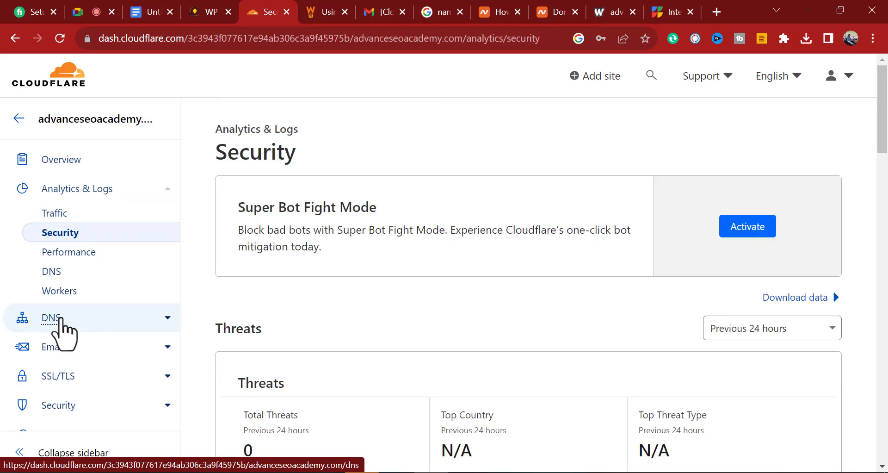
Step: Open the site's SSL/TLS overview in Cloudflare and examine the available encryption modes
scroll(73, 389, "down", 3)
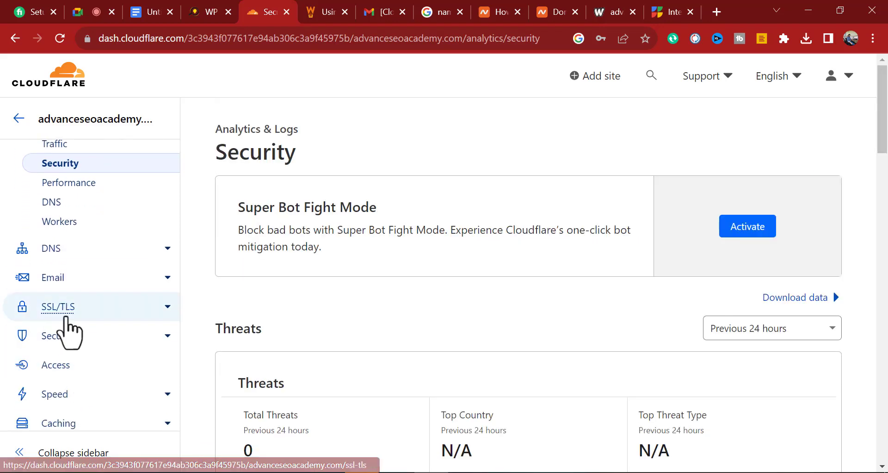
left_click(131, 306)
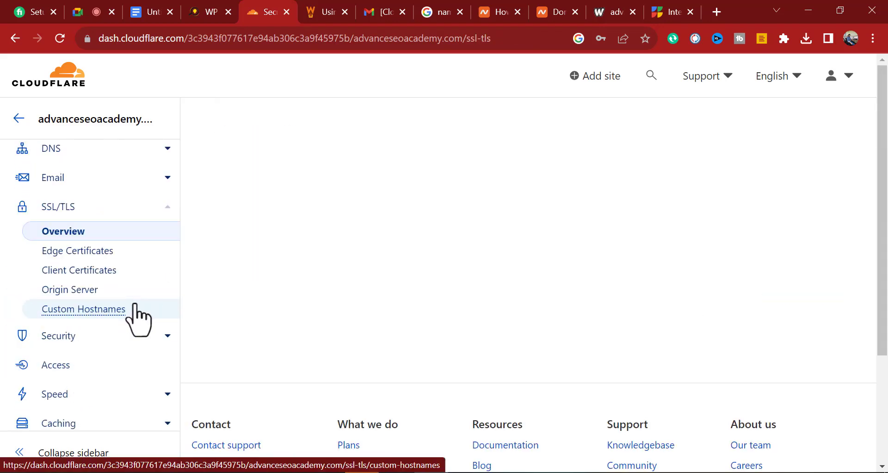
scroll(386, 282, "down", 6)
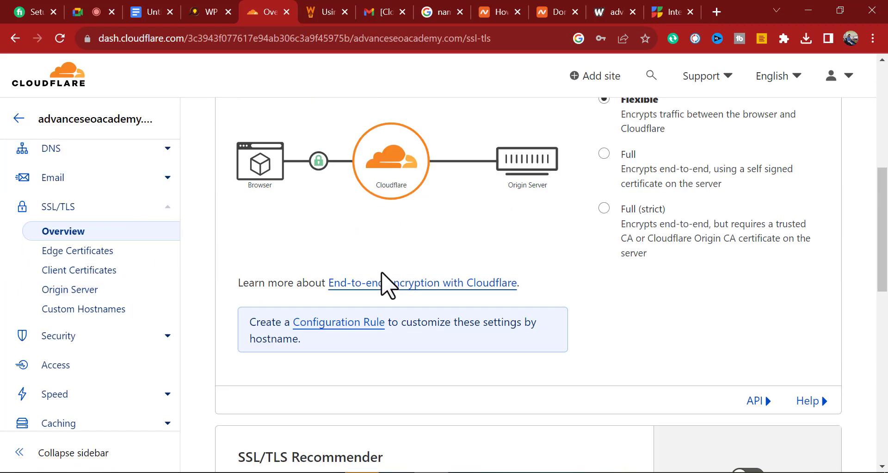
Step: Review the Flexible, Full and Full (strict) encryption modes and turn on the SSL/TLS Recommender for advanceseoacademy.com
scroll(358, 261, "up", 4)
left_click_drag(279, 213, 445, 218)
left_click(368, 232)
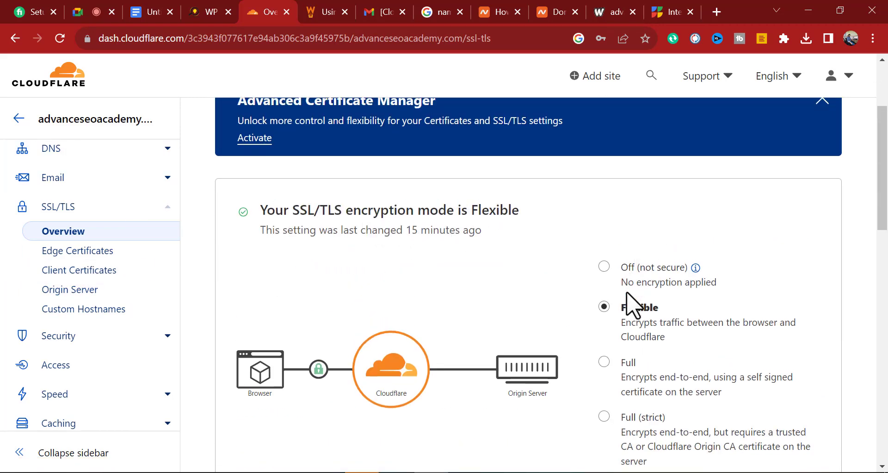
scroll(686, 318, "down", 3)
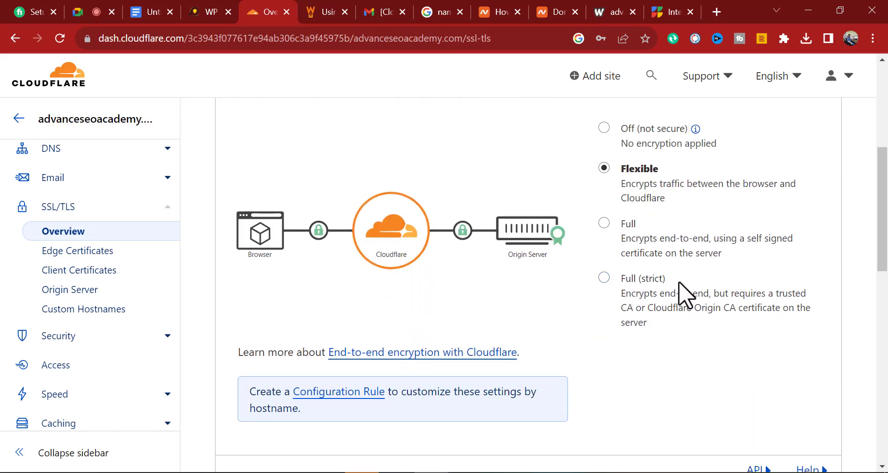
scroll(679, 286, "up", 1)
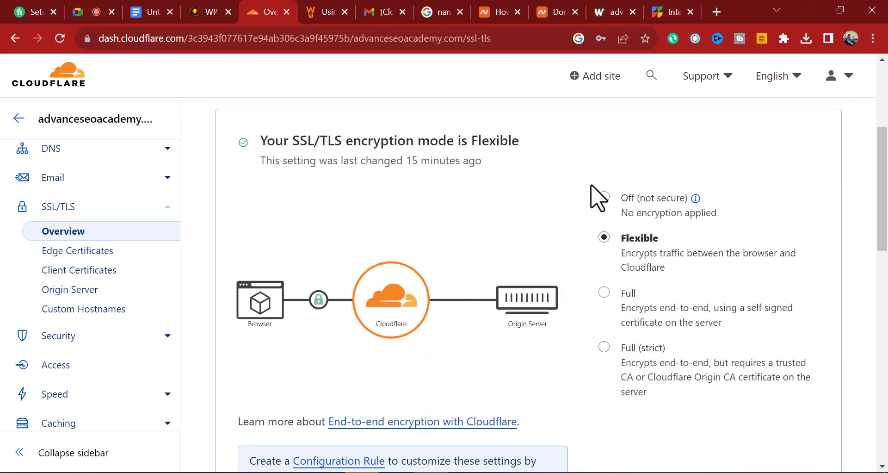
scroll(659, 238, "down", 9)
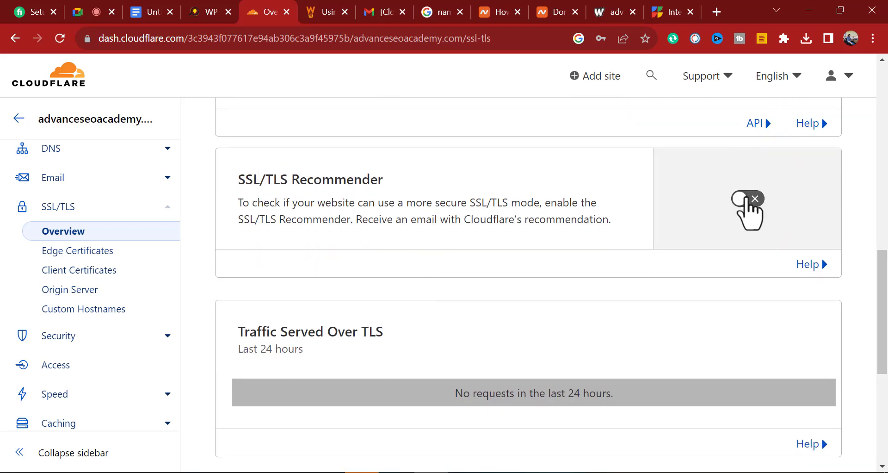
left_click(745, 199)
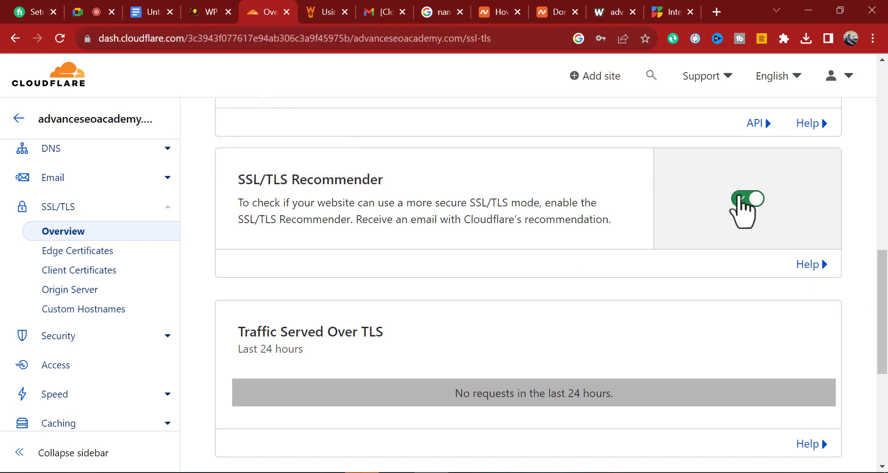
Step: Examine the rest of the SSL/TLS overview, comparing the encryption modes with the Traffic Served Over TLS section
scroll(722, 220, "down", 5)
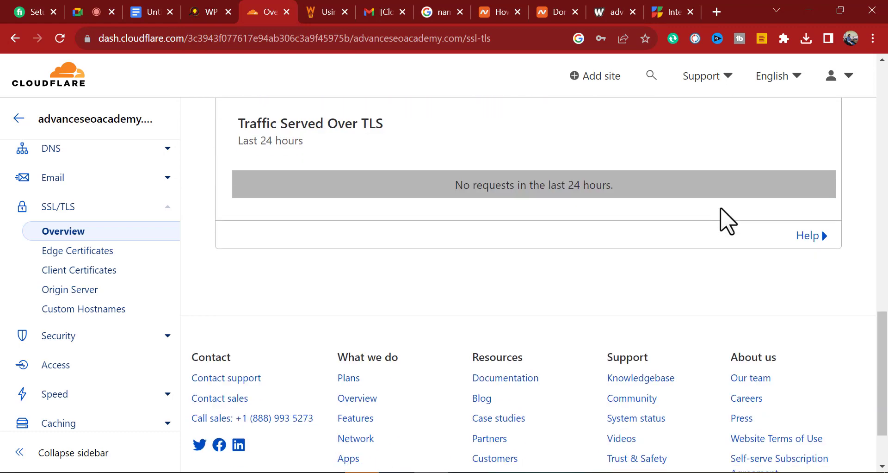
scroll(722, 220, "up", 5)
scroll(737, 252, "up", 9)
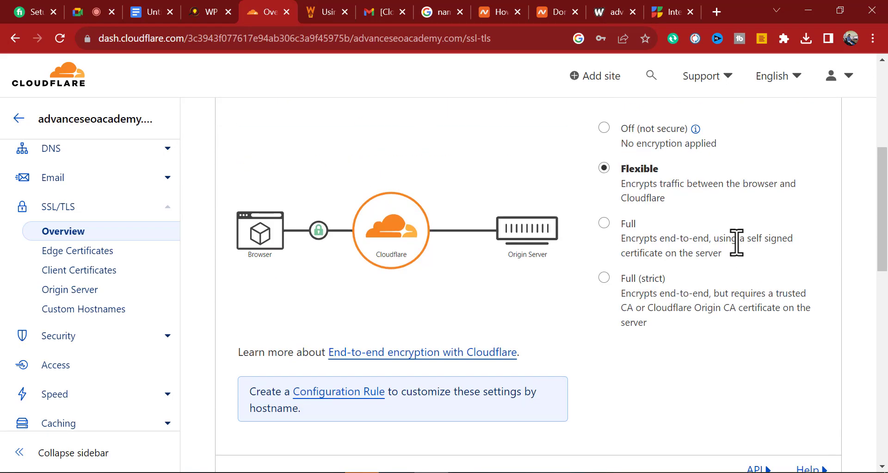
scroll(733, 252, "down", 9)
scroll(739, 254, "down", 4)
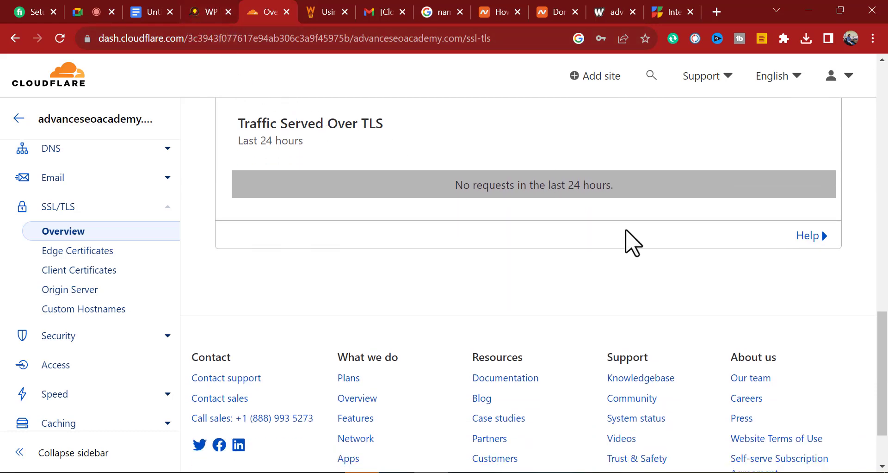
scroll(632, 243, "up", 7)
scroll(742, 353, "up", 6)
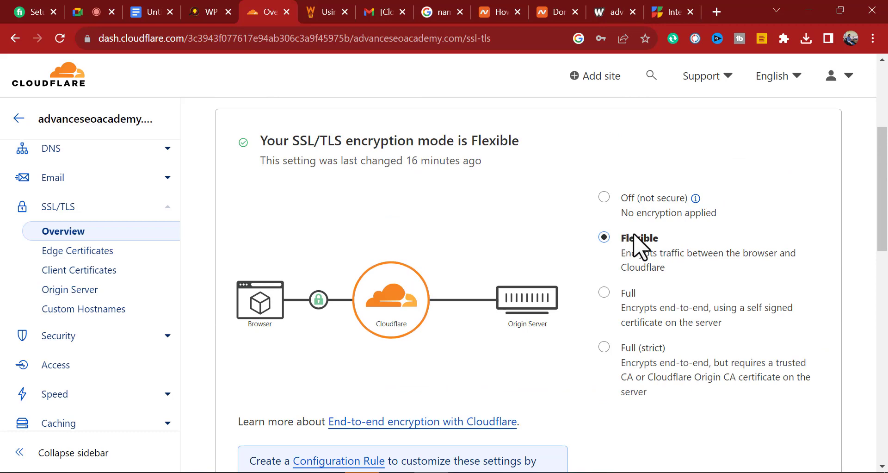
scroll(634, 241, "down", 8)
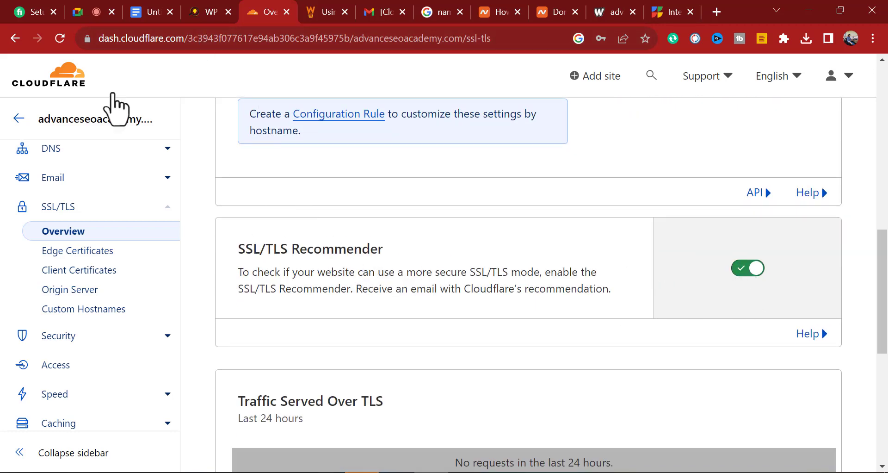
scroll(564, 313, "down", 8)
scroll(565, 319, "up", 5)
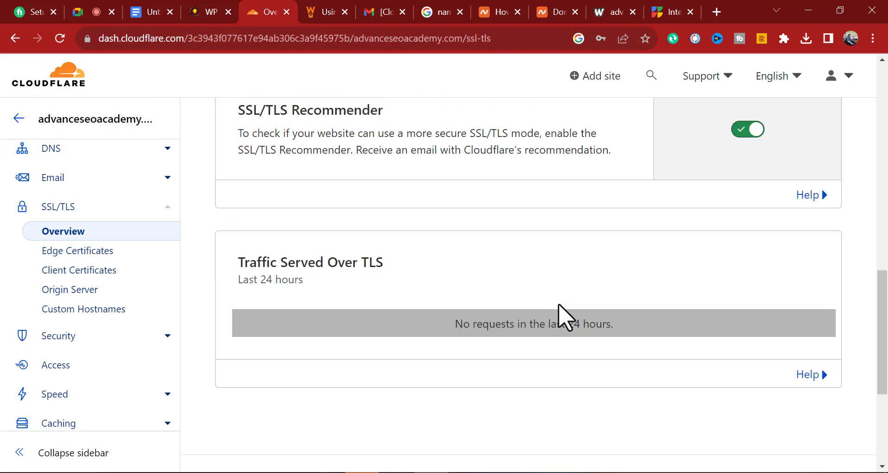
left_click(619, 10)
scroll(288, 277, "up", 10)
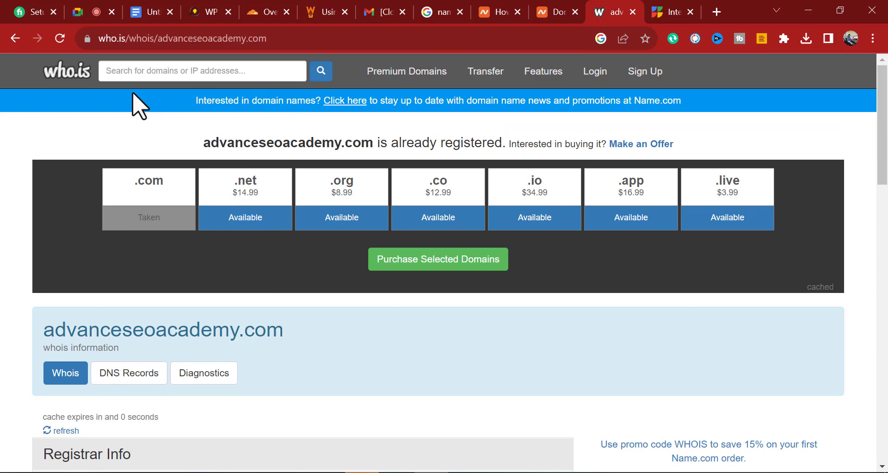
left_click(65, 72)
left_click(210, 11)
left_click(187, 38)
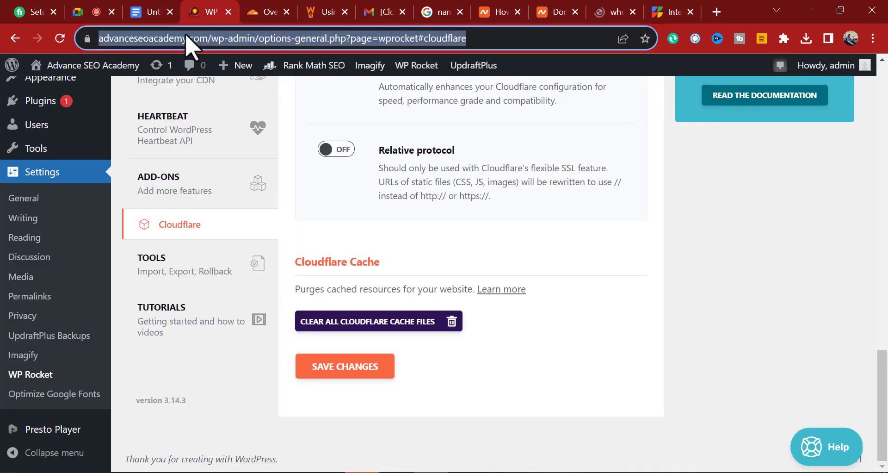
left_click(187, 39)
left_click_drag(242, 39, 99, 39)
key("ctrl+c")
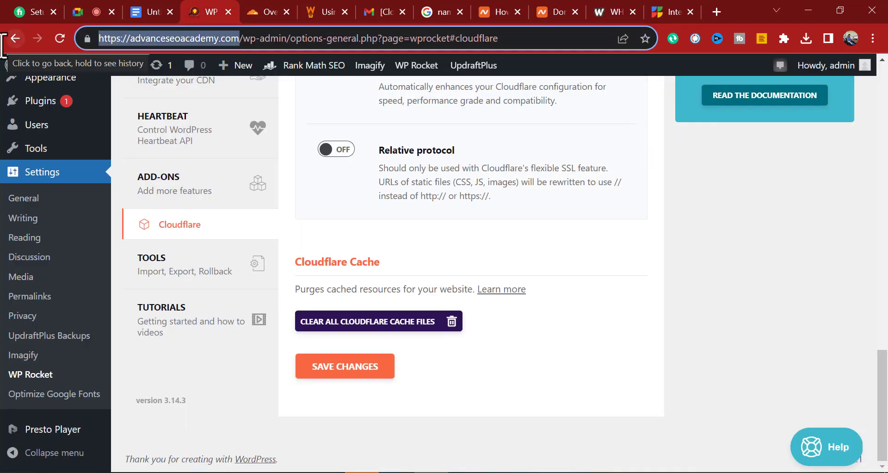
Step: Look up the WHOIS record for the copied advanceseoacademy.com address on who.is
left_click(597, 10)
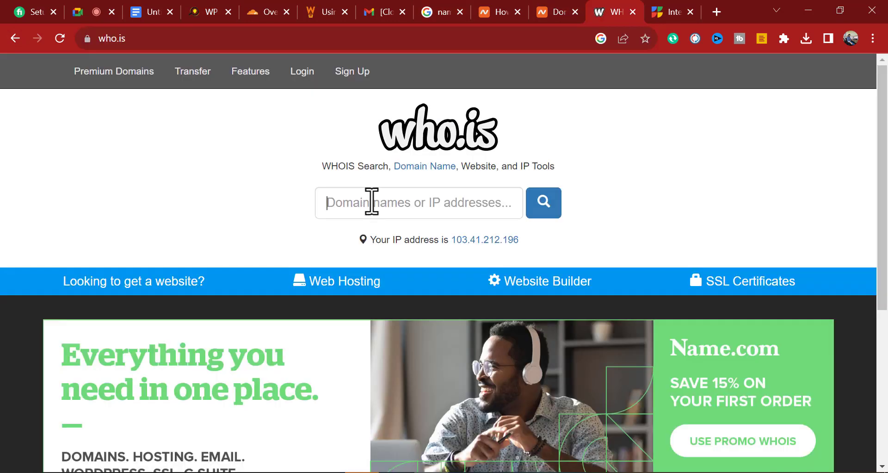
key("ctrl+v")
left_click(545, 207)
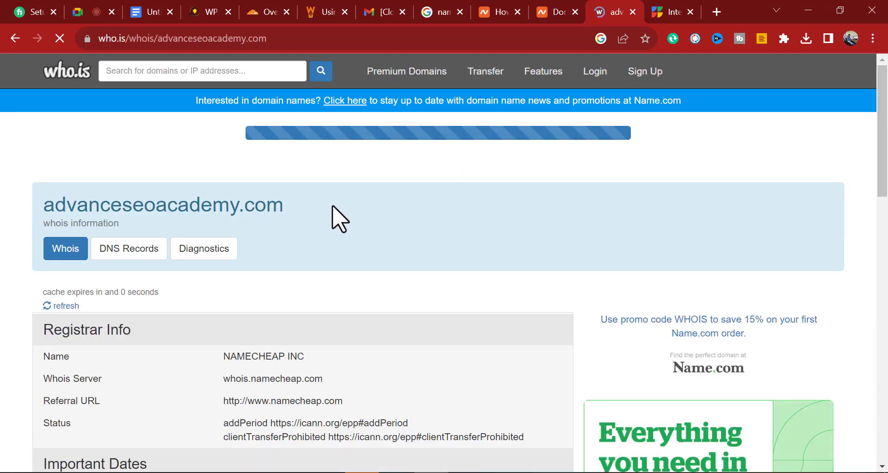
Step: Examine the registrar information and the name servers in the advanceseoacademy.com WHOIS record
scroll(365, 190, "down", 4)
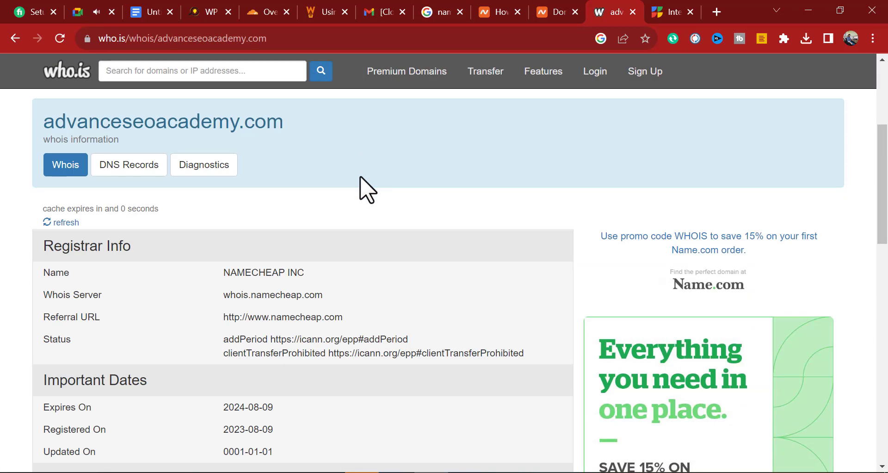
left_click(87, 14)
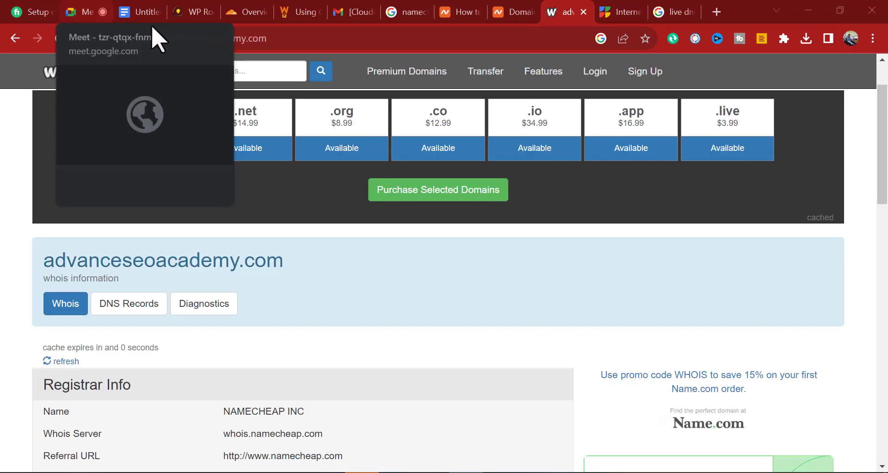
scroll(462, 284, "up", 2)
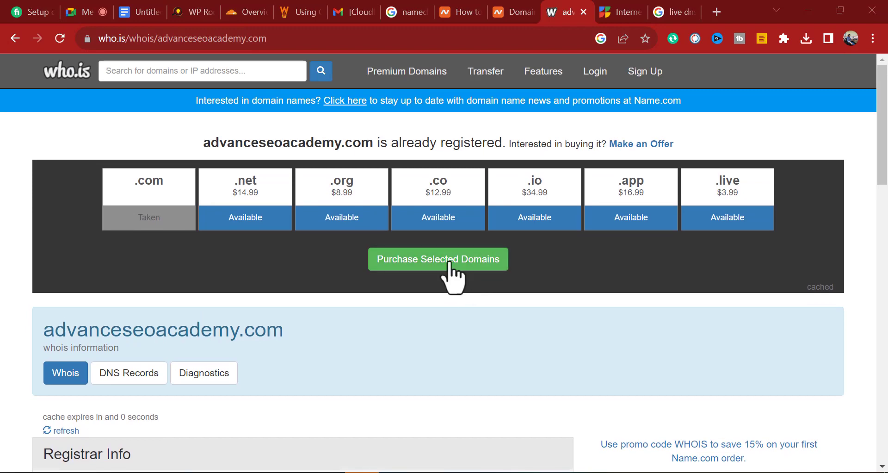
scroll(155, 226, "down", 6)
scroll(155, 226, "down", 6)
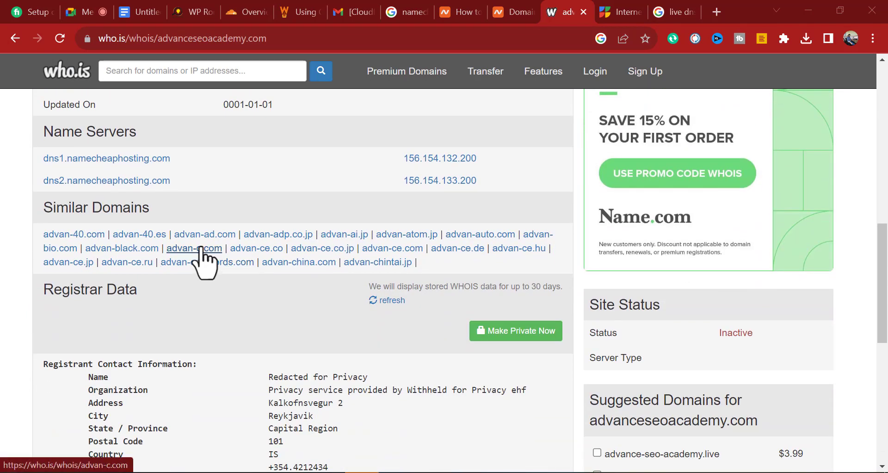
left_click_drag(42, 158, 188, 158)
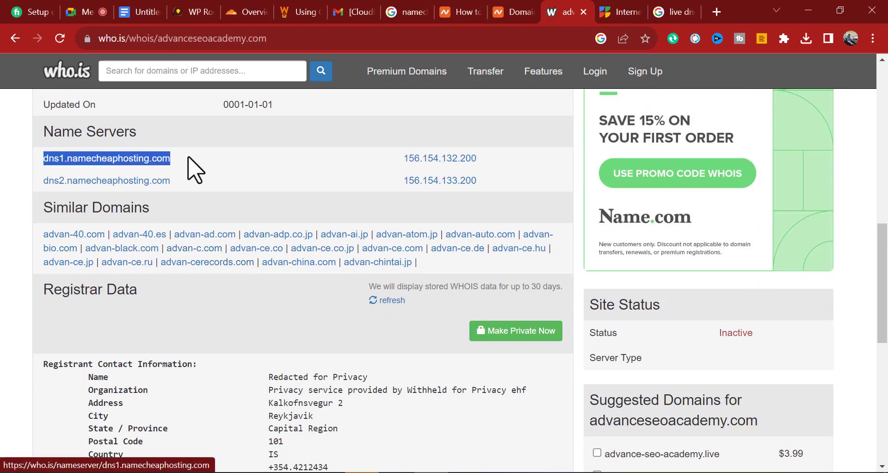
left_click(2, 207)
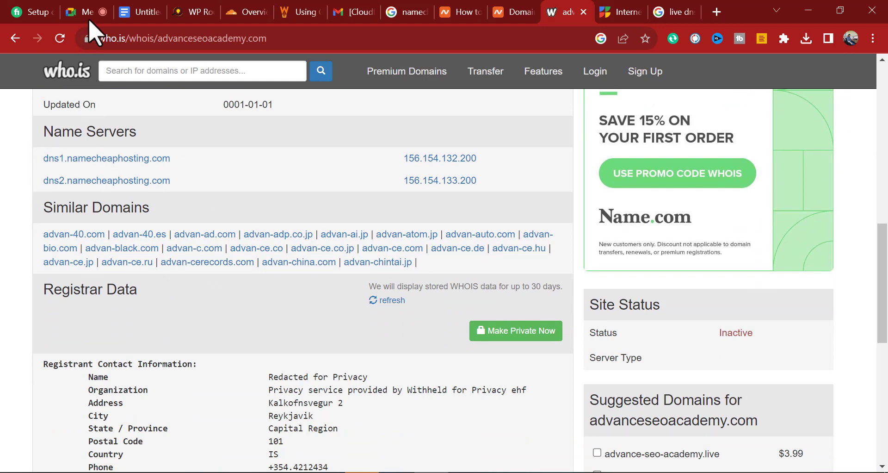
Step: Switch to the Google Meet call and share the entire screen with the participants
left_click(191, 14)
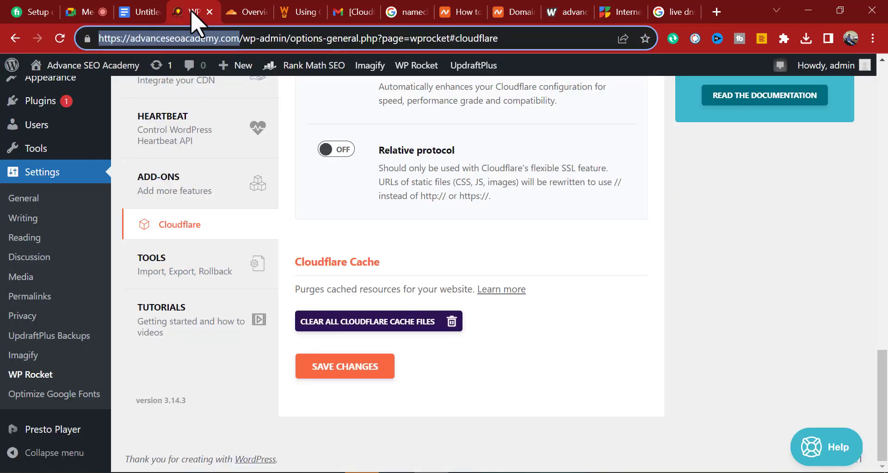
left_click(79, 13)
left_click(454, 443)
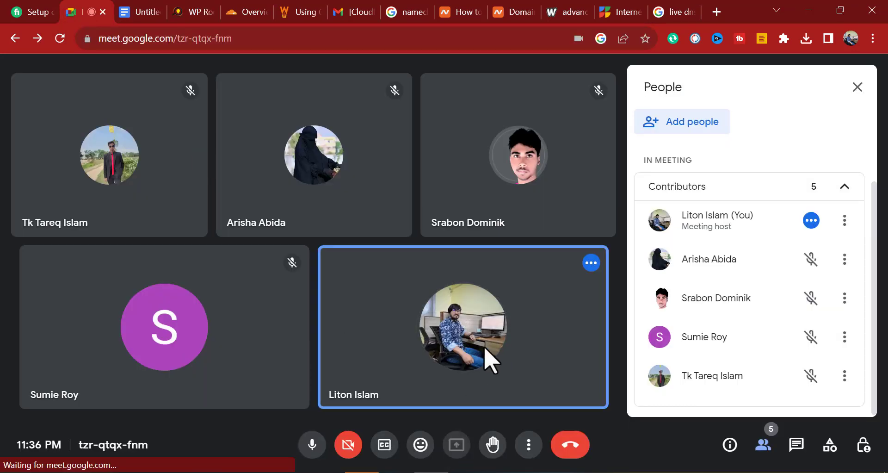
left_click(573, 115)
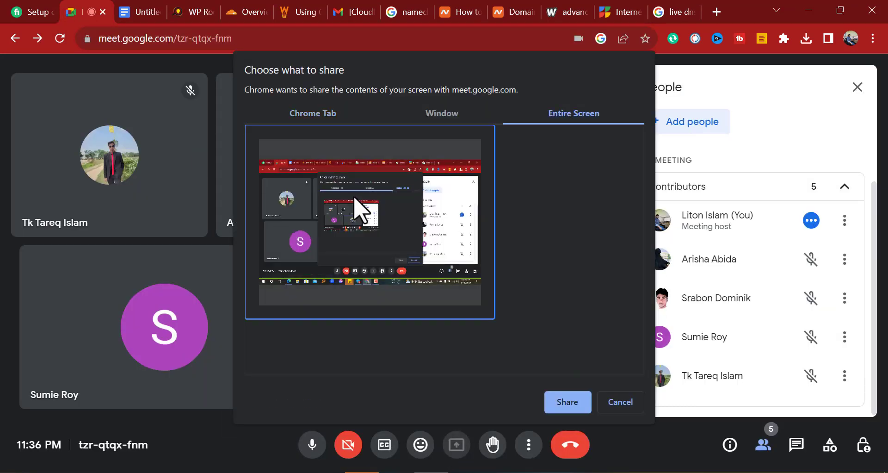
left_click(570, 405)
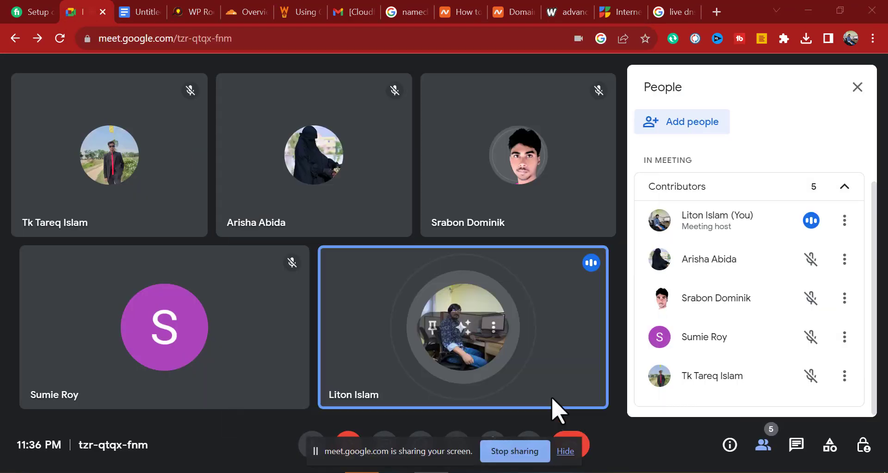
Step: Return to the who.is record and review the domain's name servers, important dates and registrar details
left_click(561, 6)
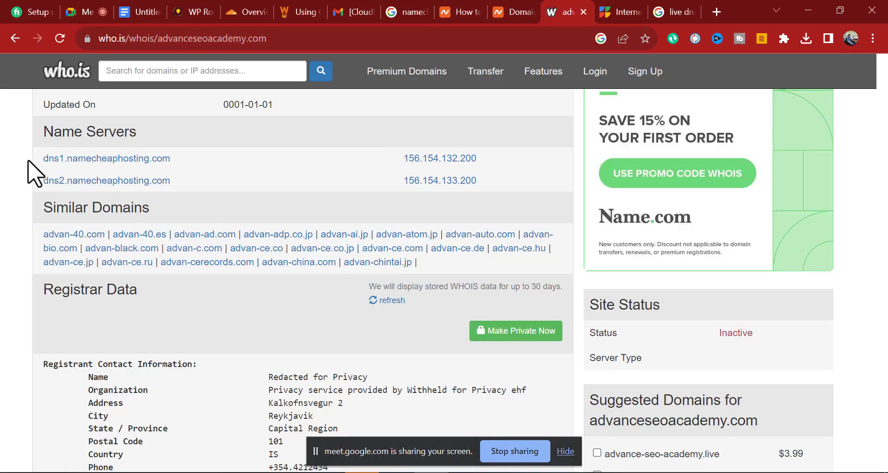
left_click_drag(40, 162, 182, 185)
left_click(1, 201)
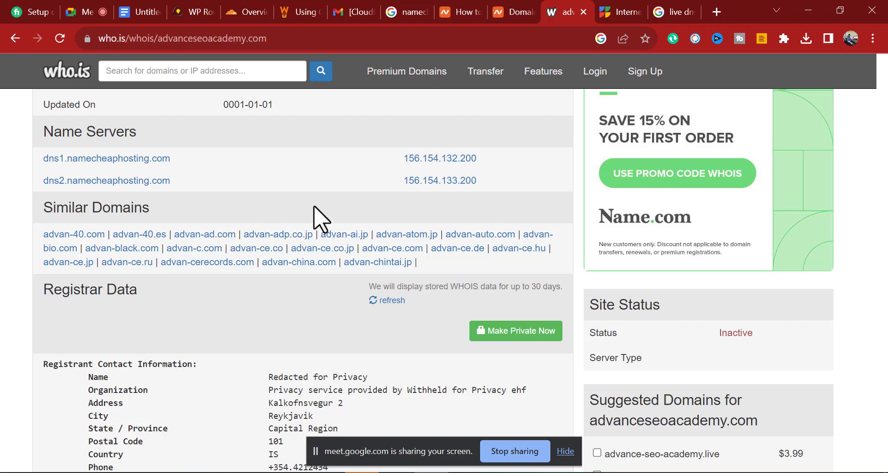
scroll(319, 218, "up", 3)
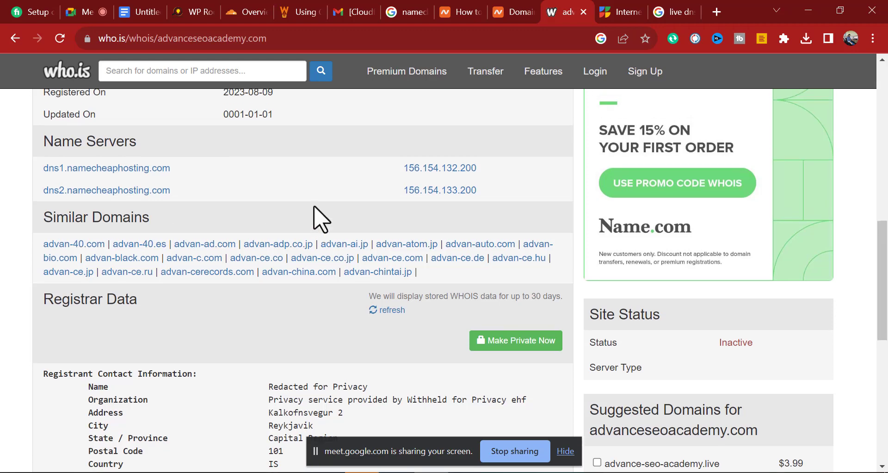
scroll(319, 217, "up", 3)
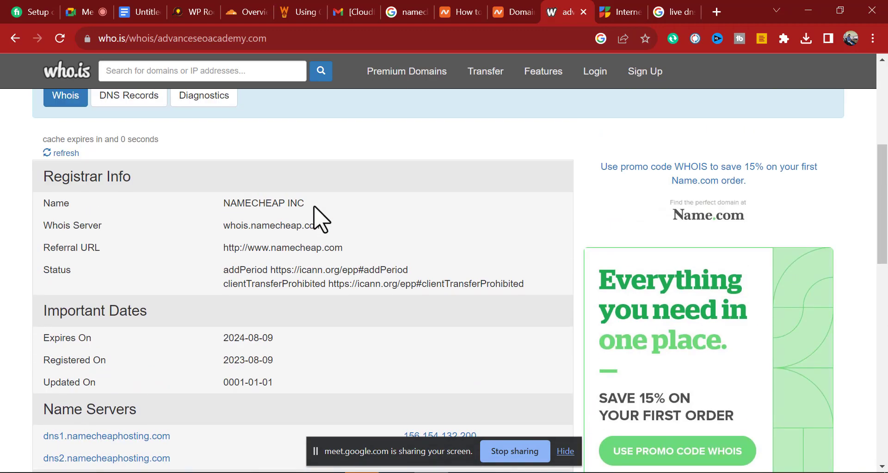
scroll(319, 217, "up", 5)
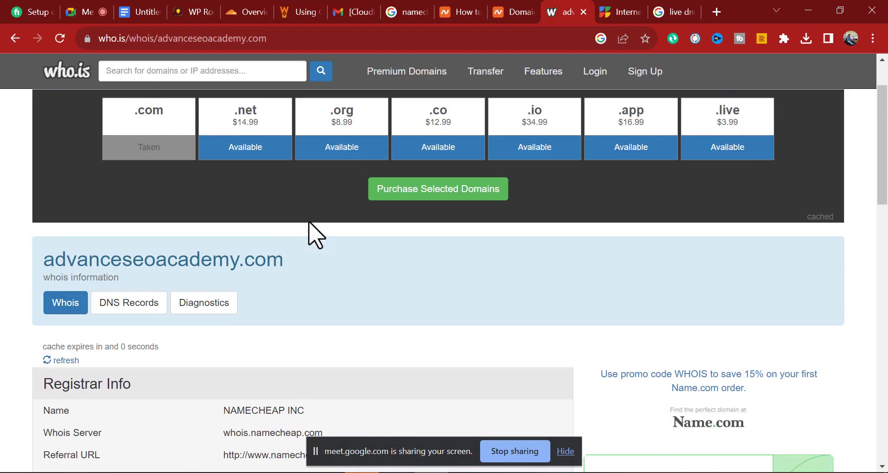
Step: Check Cloudflare's encryption mode again, and review the Development mode, Optimal settings and Relative protocol options in WP Rocket's Cloudflare add-on
left_click(249, 13)
scroll(248, 224, "up", 14)
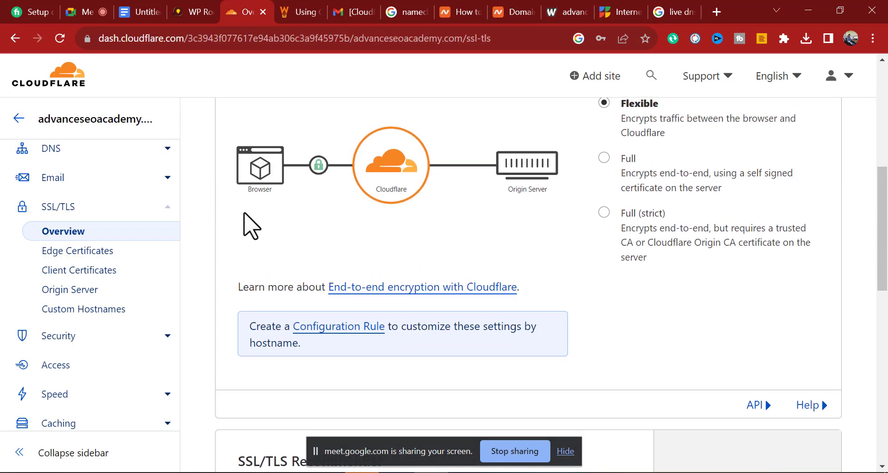
left_click(192, 14)
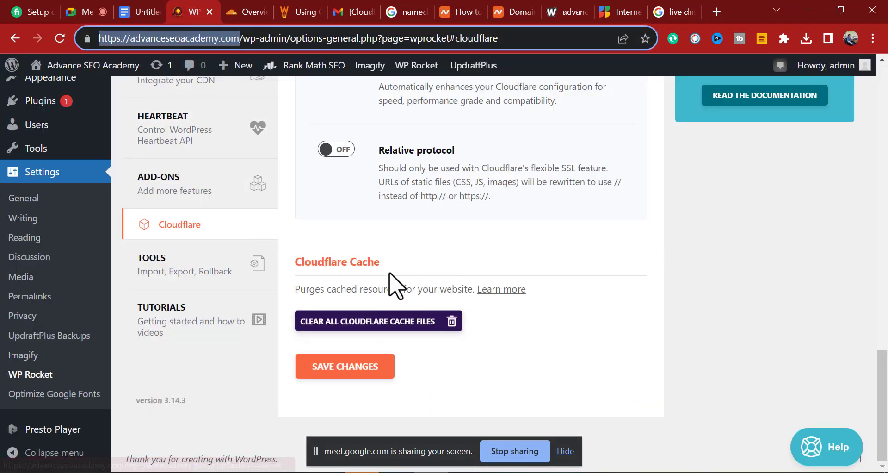
scroll(396, 283, "up", 5)
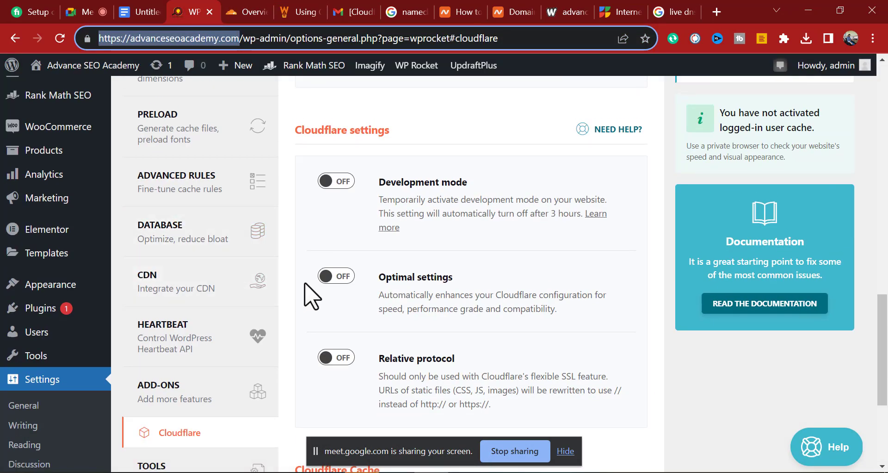
scroll(563, 340, "down", 2)
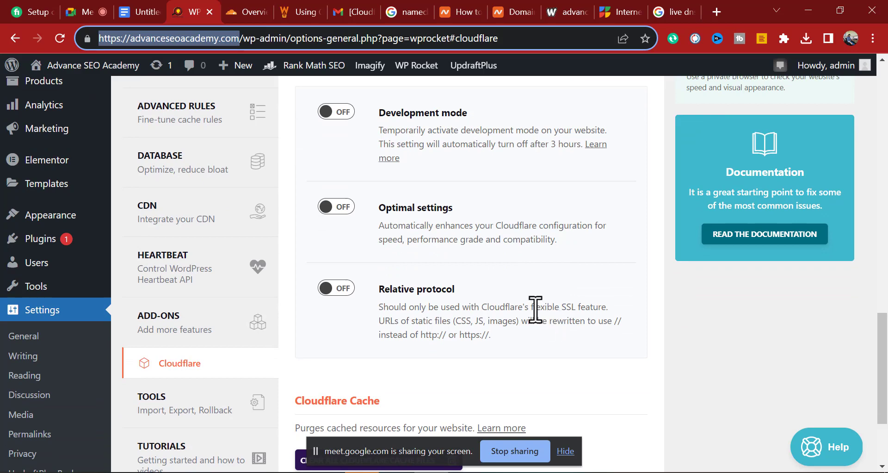
Step: Review the SSL/TLS encryption mode overview for advanceseoacademy.com in Cloudflare
left_click(252, 12)
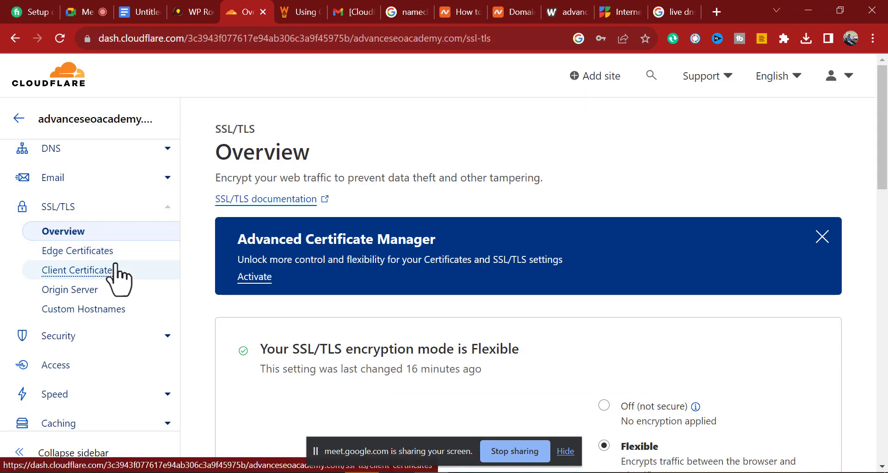
scroll(367, 284, "down", 2)
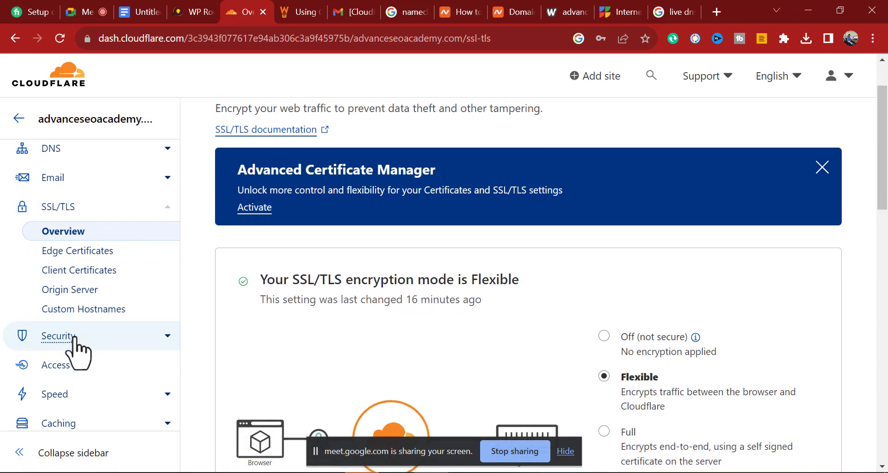
scroll(238, 291, "up", 2)
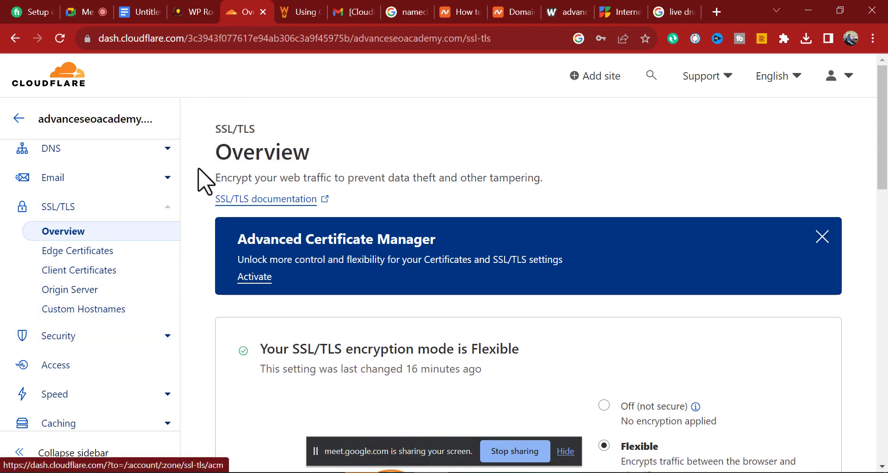
Step: Open the Advance SEO Academy homepage in a separate tab from WordPress and look through its content
left_click(193, 11)
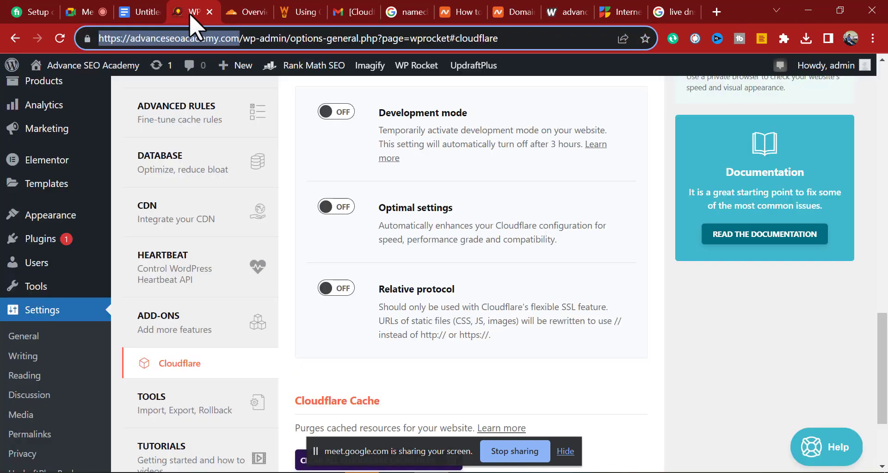
middle_click(52, 89)
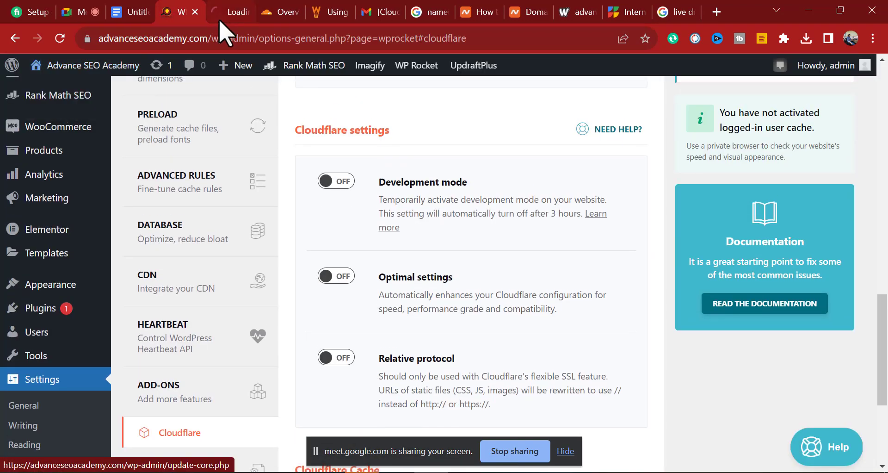
left_click(224, 14)
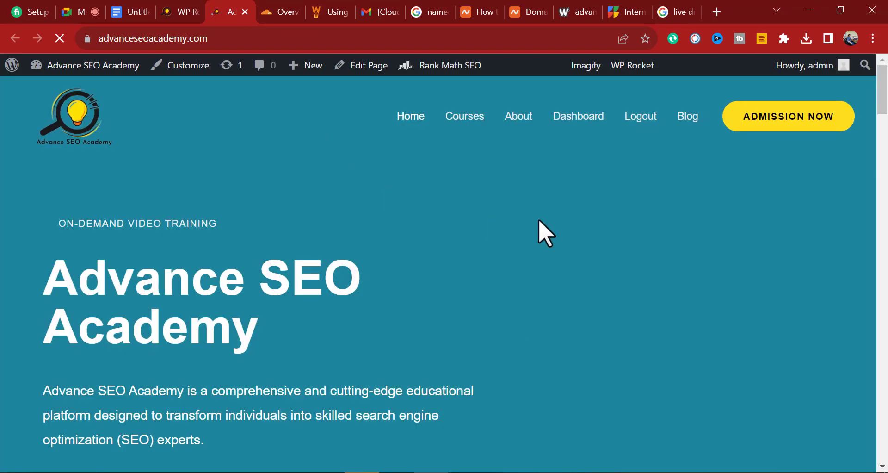
scroll(653, 192, "down", 15)
scroll(298, 173, "up", 15)
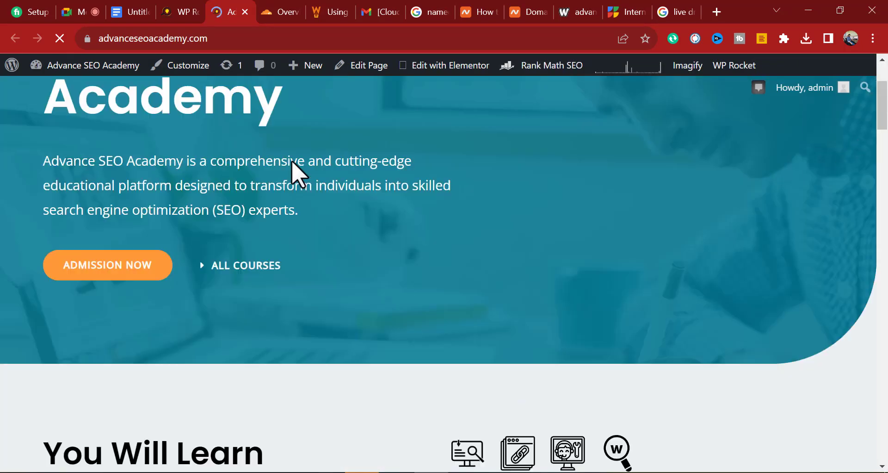
scroll(413, 278, "down", 5)
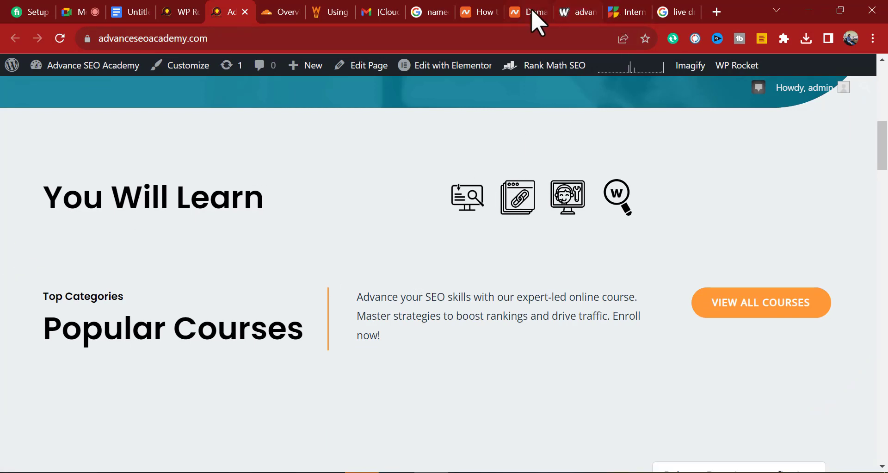
Step: Return to Cloudflare and review the domain's HTTP and network-layer DDoS attack protection under Security
left_click(333, 12)
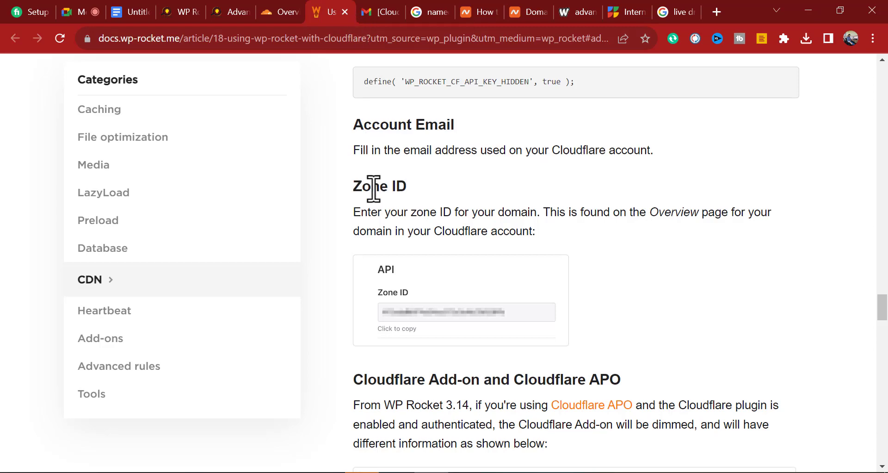
scroll(370, 188, "up", 10)
left_click(277, 12)
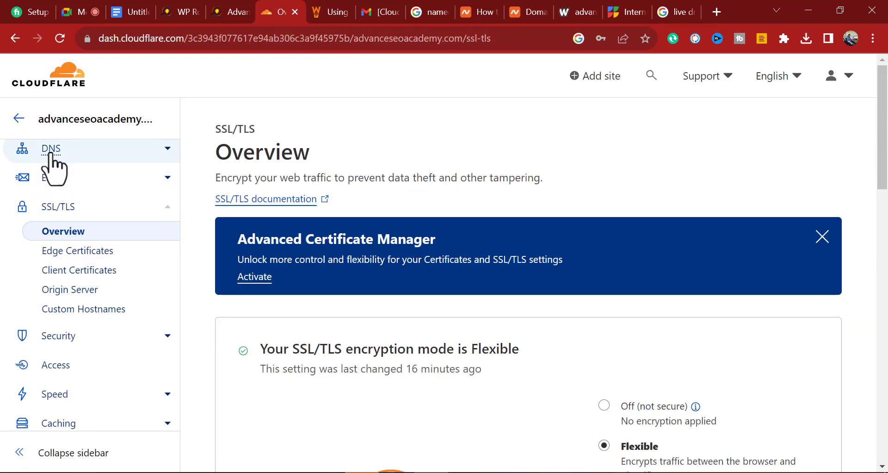
scroll(70, 166, "up", 2)
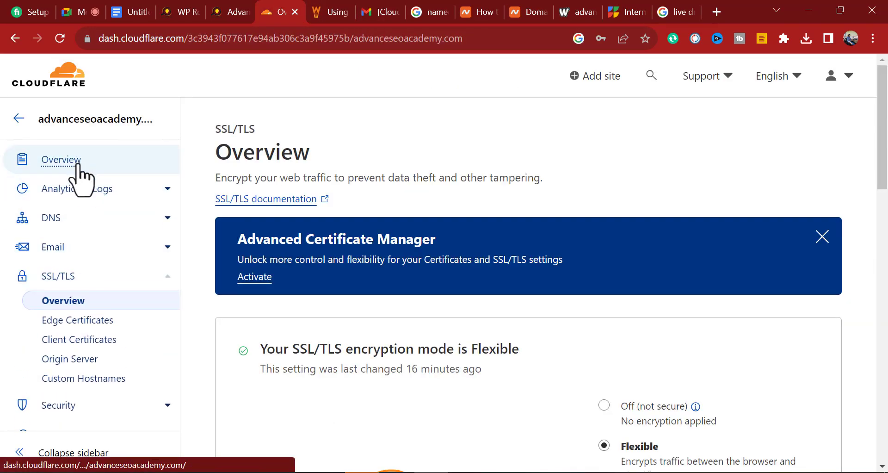
left_click(77, 167)
scroll(78, 254, "down", 3)
scroll(74, 242, "up", 1)
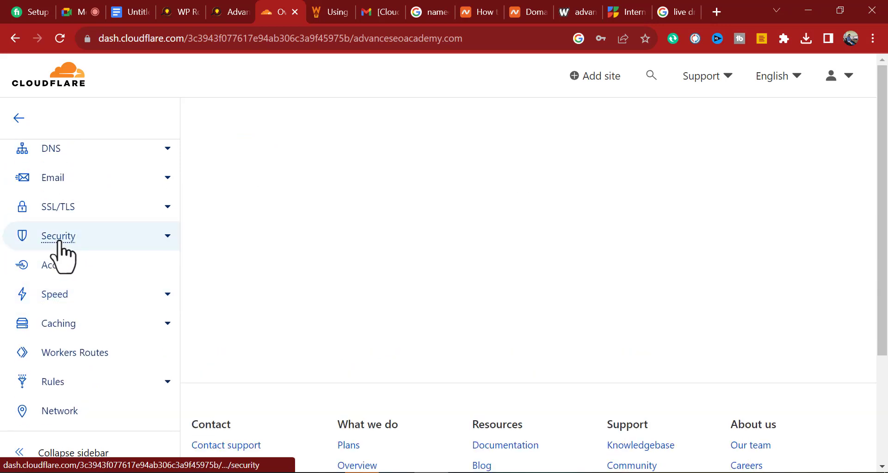
left_click(65, 238)
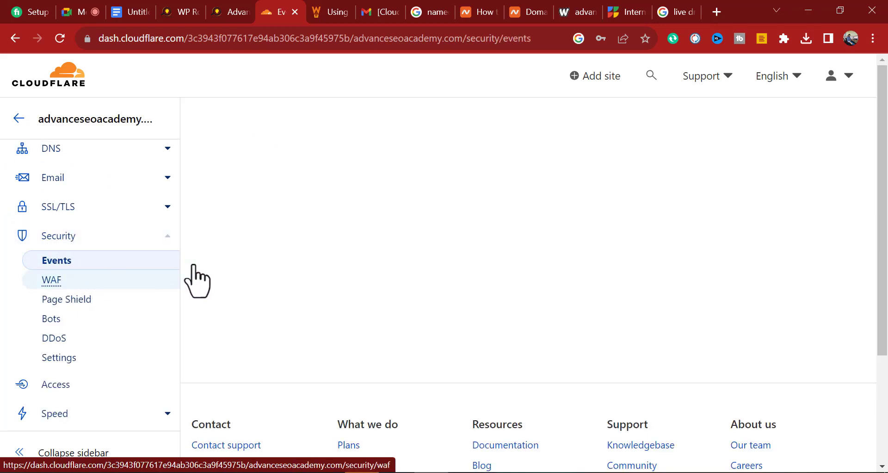
left_click(55, 343)
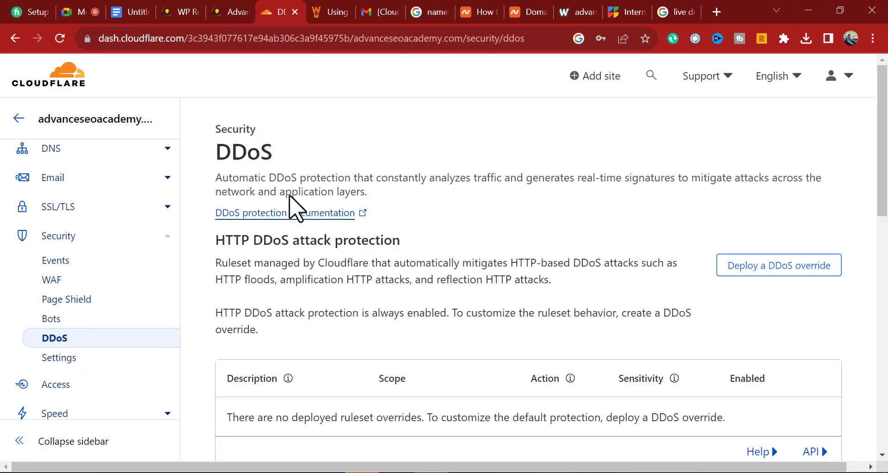
scroll(350, 253, "down", 1)
scroll(352, 254, "down", 6)
scroll(351, 254, "up", 5)
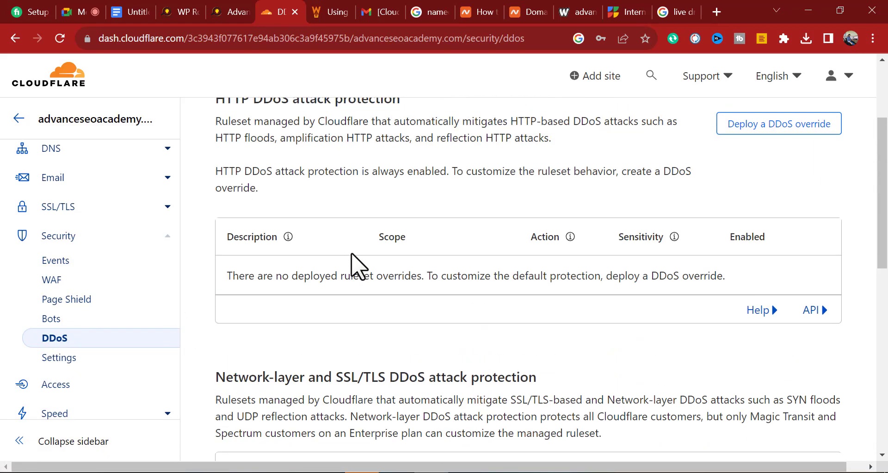
scroll(356, 267, "up", 2)
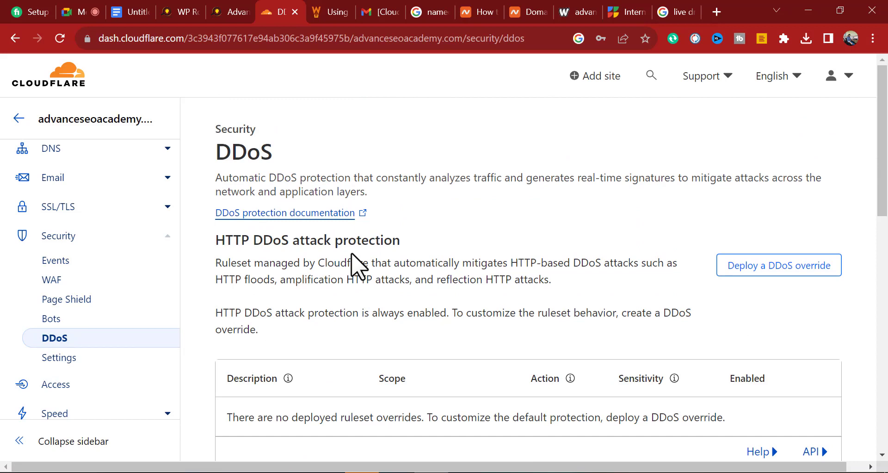
Step: Go back to the domain's who.is record and highlight its name servers for the call participants
left_click(84, 16)
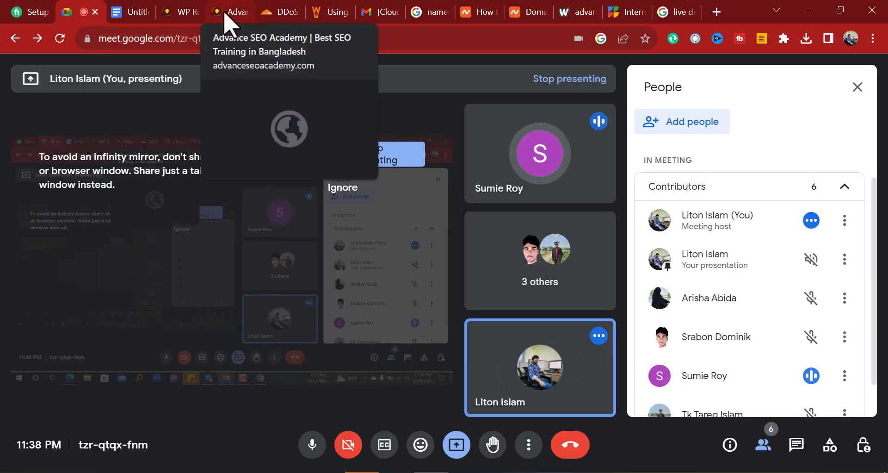
left_click(227, 14)
left_click(580, 13)
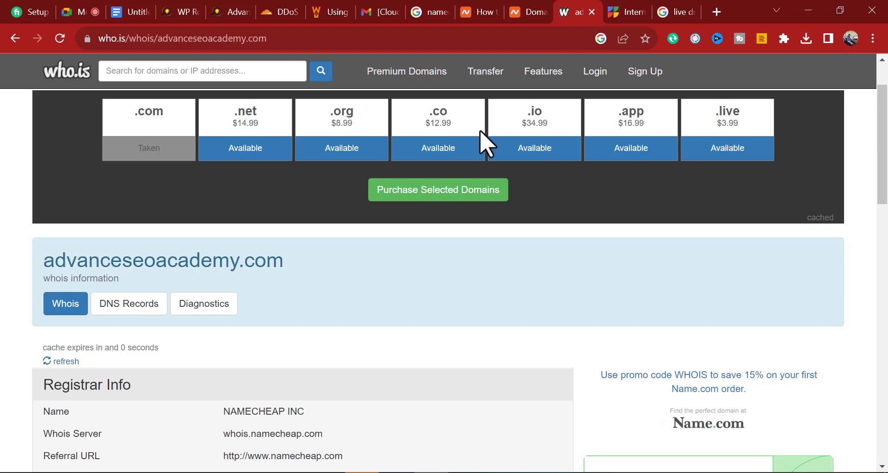
scroll(440, 184, "up", 2)
scroll(163, 158, "down", 10)
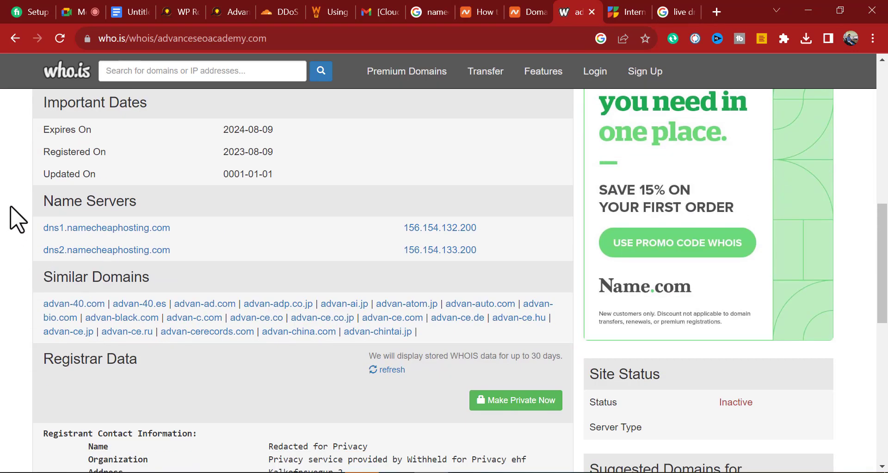
left_click_drag(11, 207, 479, 252)
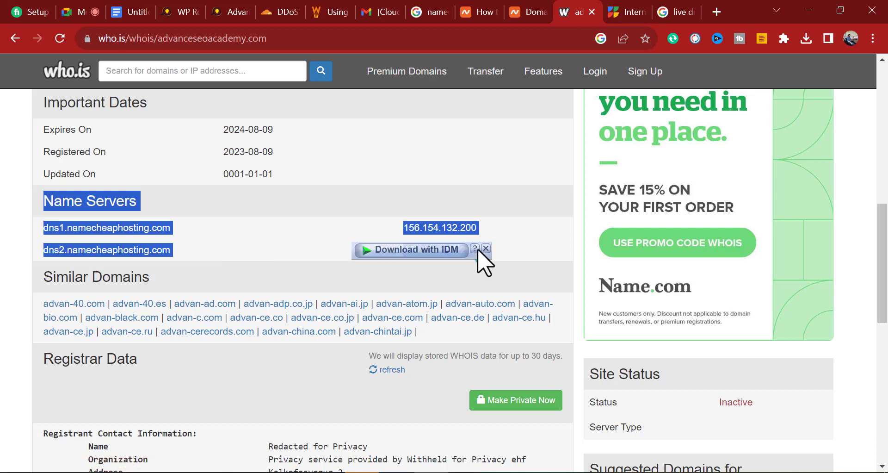
left_click(16, 262)
scroll(388, 250, "up", 2)
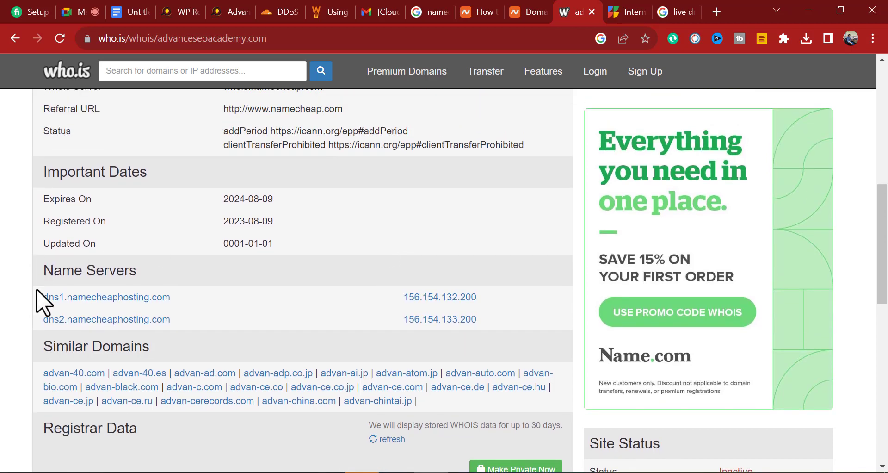
left_click_drag(36, 290, 476, 321)
left_click(1, 317)
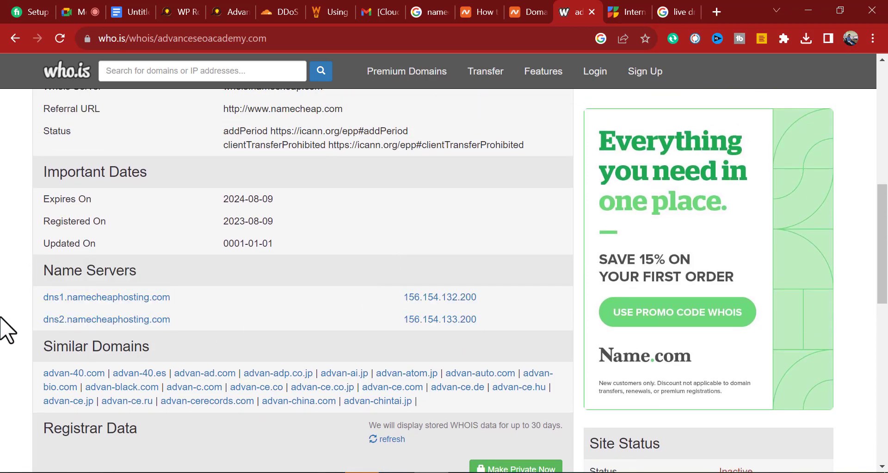
Step: Return to Cloudflare's DDoS page and start deploying an override for HTTP DDoS attack protection
left_click(240, 11)
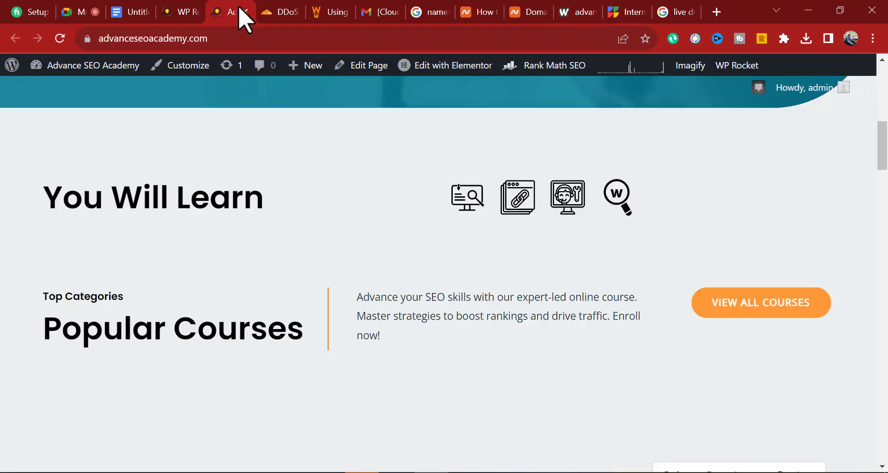
left_click(185, 12)
left_click(274, 12)
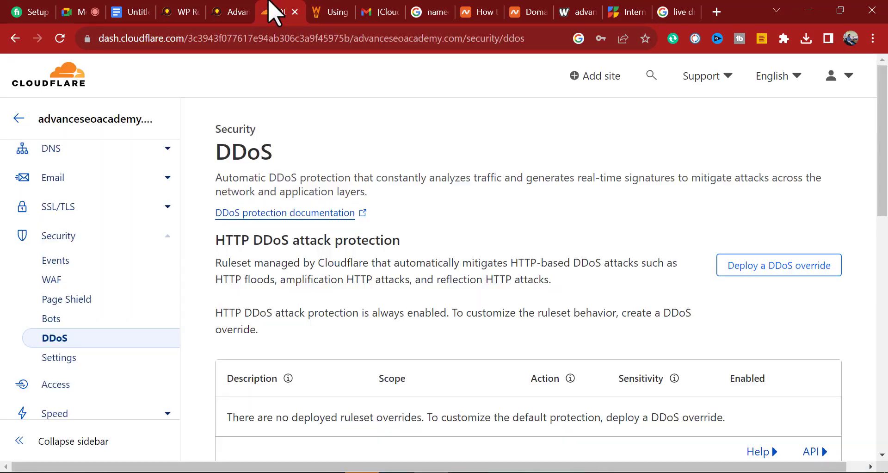
scroll(412, 210, "down", 3)
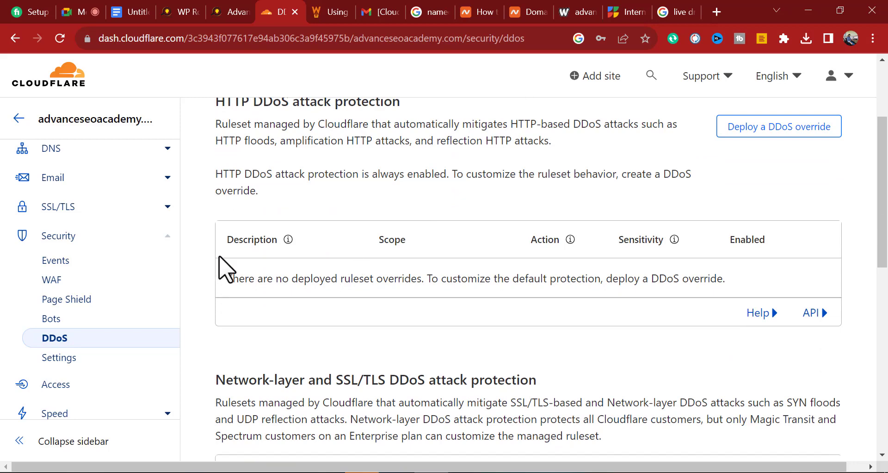
scroll(769, 297, "down", 7)
scroll(519, 291, "up", 10)
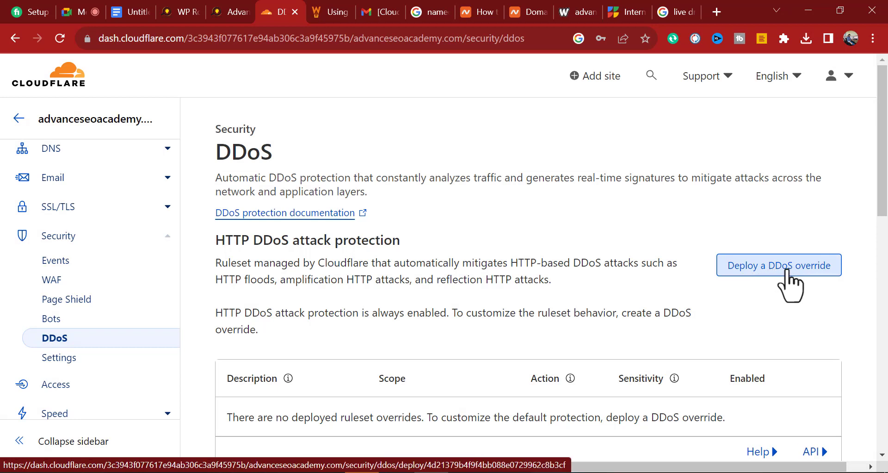
left_click(763, 268)
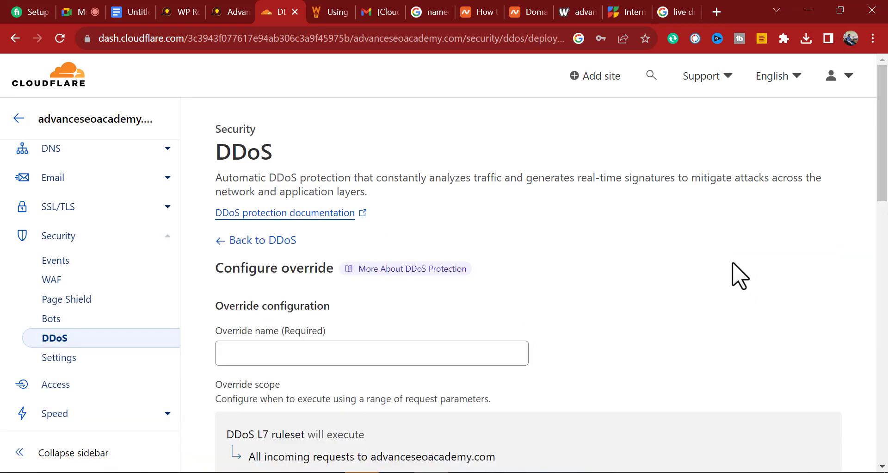
Step: Review the DDoS override's name field and ruleset action options, and try to save it unnamed with the Default action and sensitivity
scroll(606, 282, "down", 2)
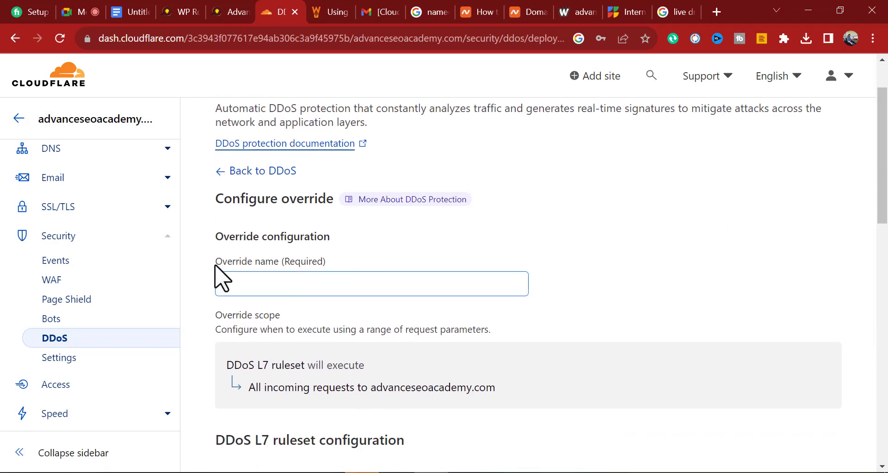
left_click_drag(215, 265, 356, 272)
left_click(640, 284)
scroll(636, 284, "down", 3)
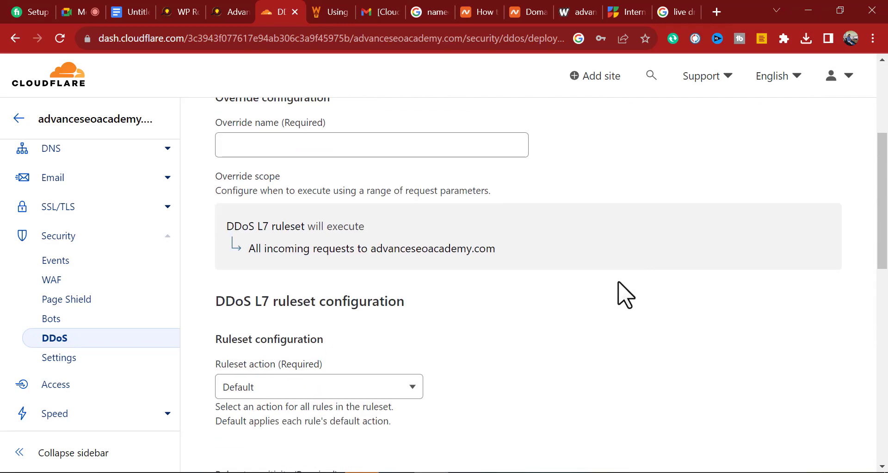
scroll(404, 298, "down", 3)
left_click(338, 250)
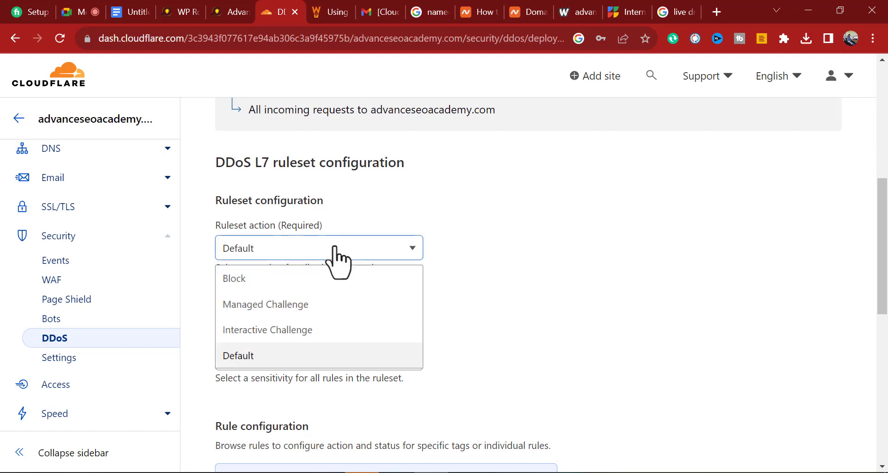
left_click(531, 280)
scroll(496, 296, "down", 6)
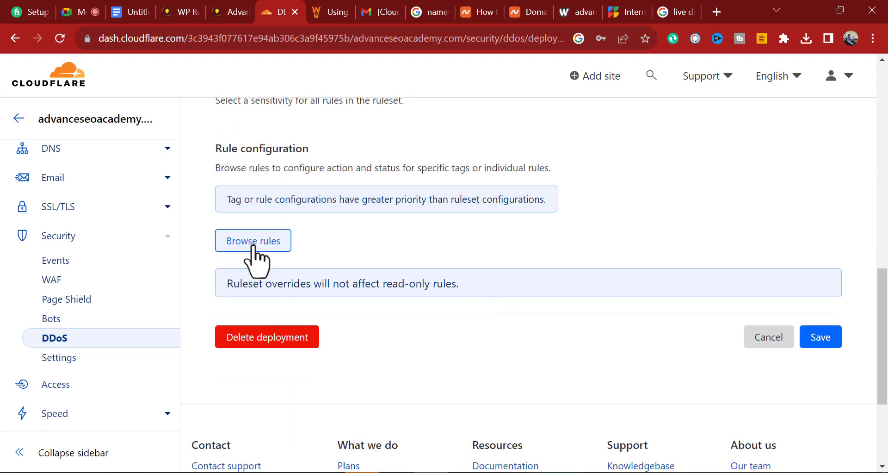
left_click(812, 339)
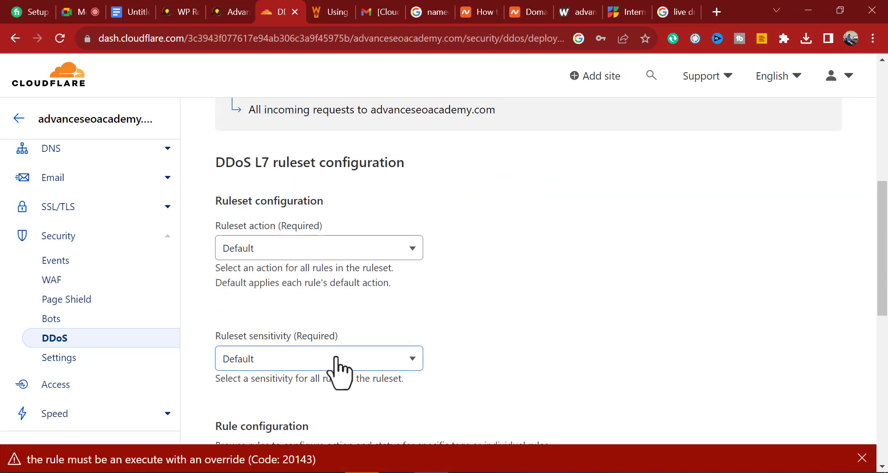
Step: Delete the HTTP DDoS override deployment and confirm the deletion
scroll(340, 370, "down", 7)
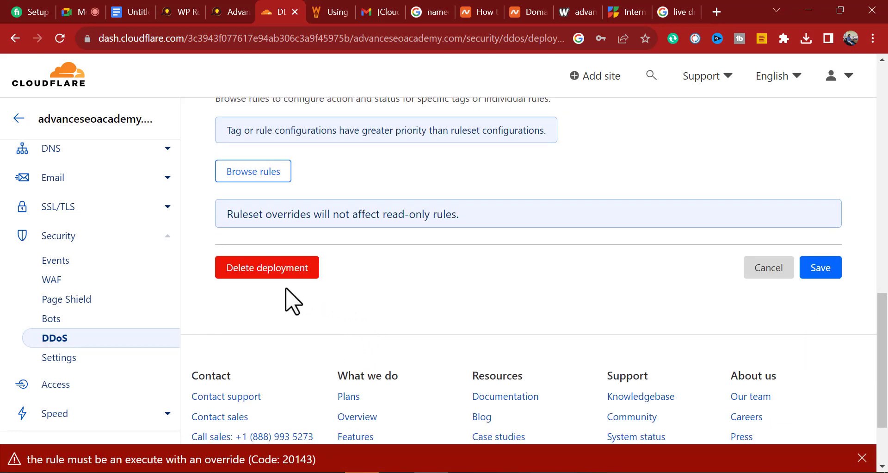
scroll(286, 289, "up", 7)
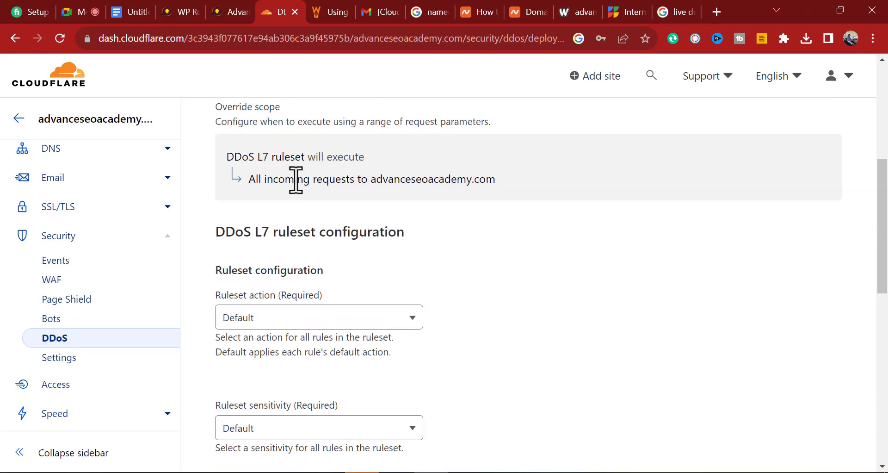
scroll(359, 162, "down", 7)
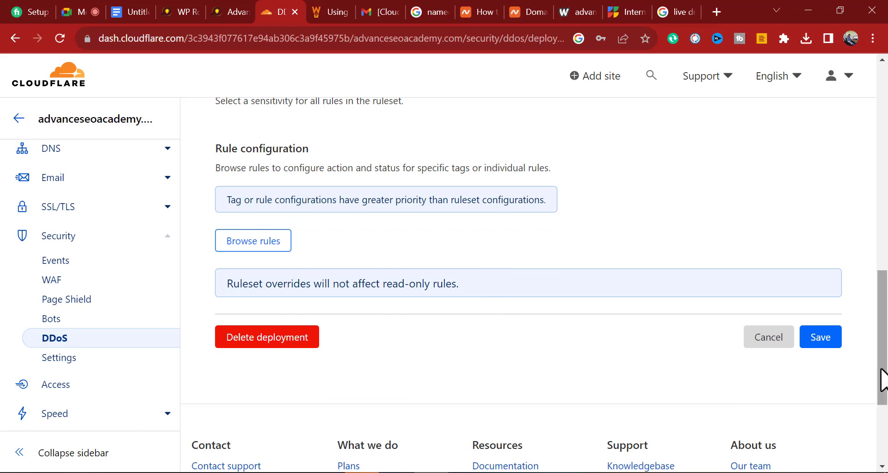
left_click(262, 338)
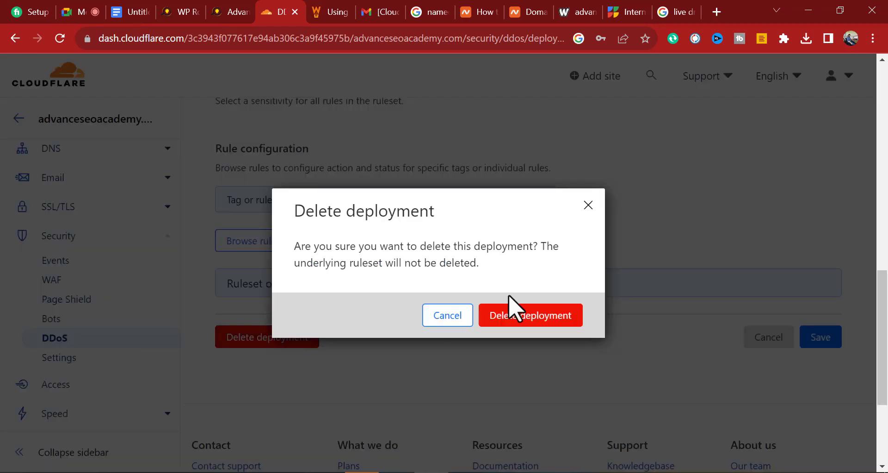
left_click(523, 314)
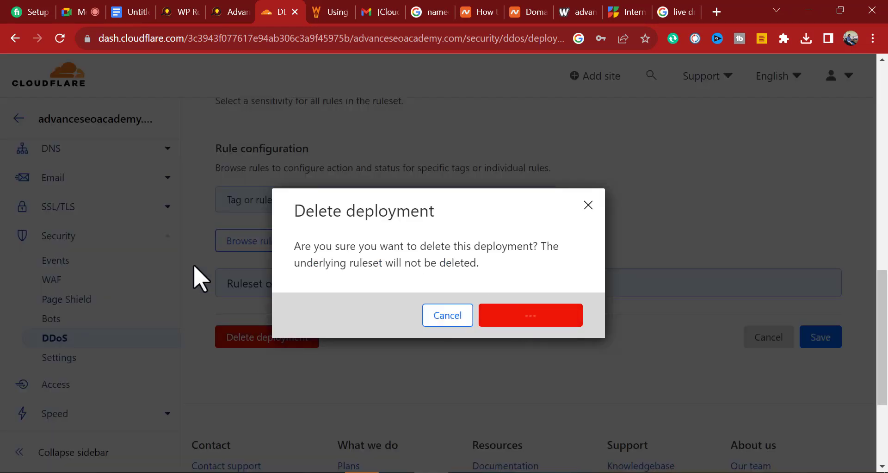
Step: Look over WP Rocket's Cloudflare settings and the Advance SEO Academy home page, and return to Cloudflare's DDoS page
left_click(230, 12)
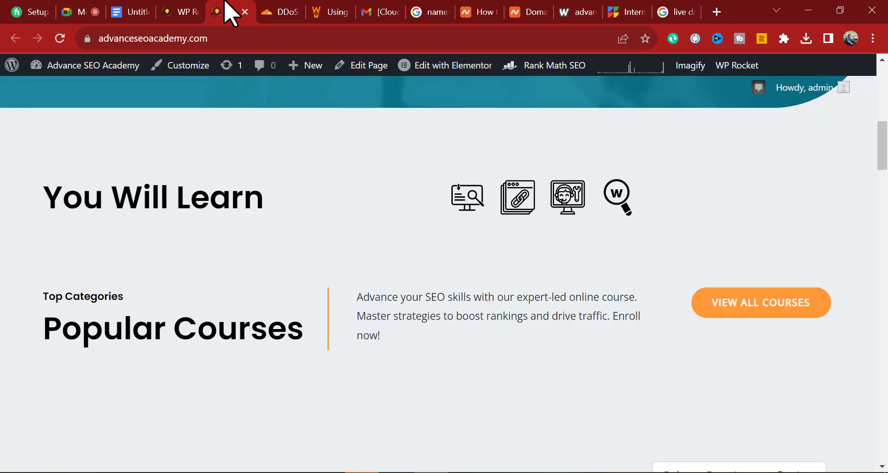
left_click(274, 13)
left_click(188, 13)
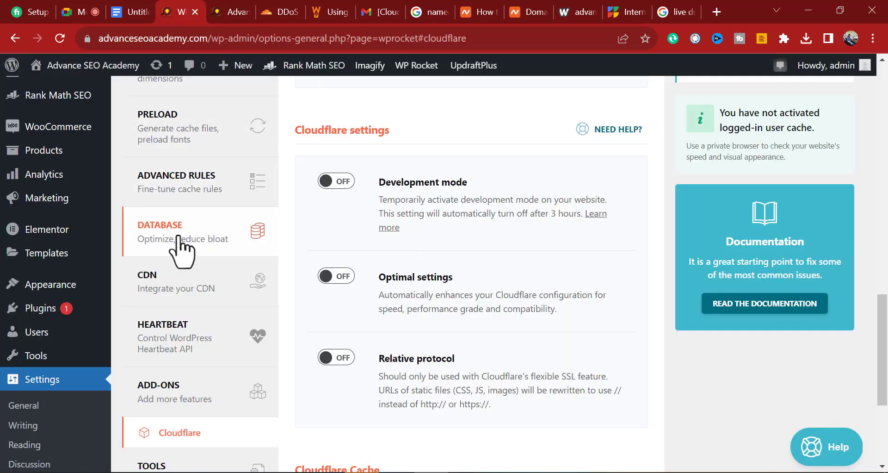
scroll(180, 250, "down", 2)
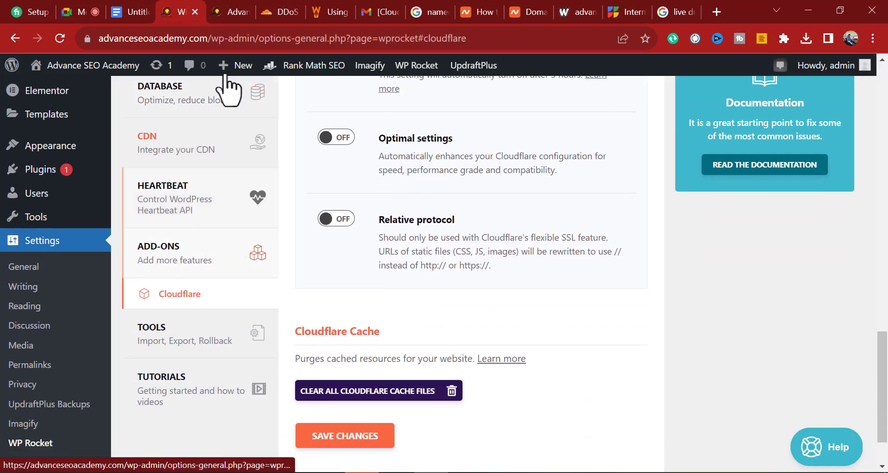
left_click(229, 13)
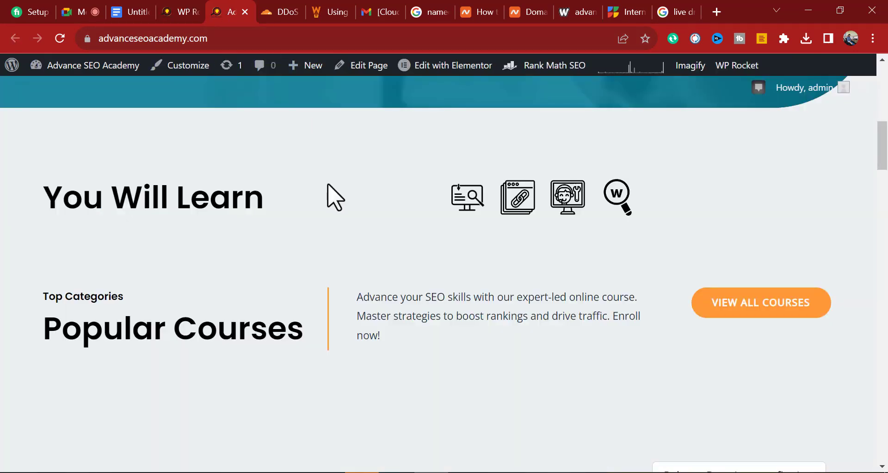
scroll(335, 196, "up", 10)
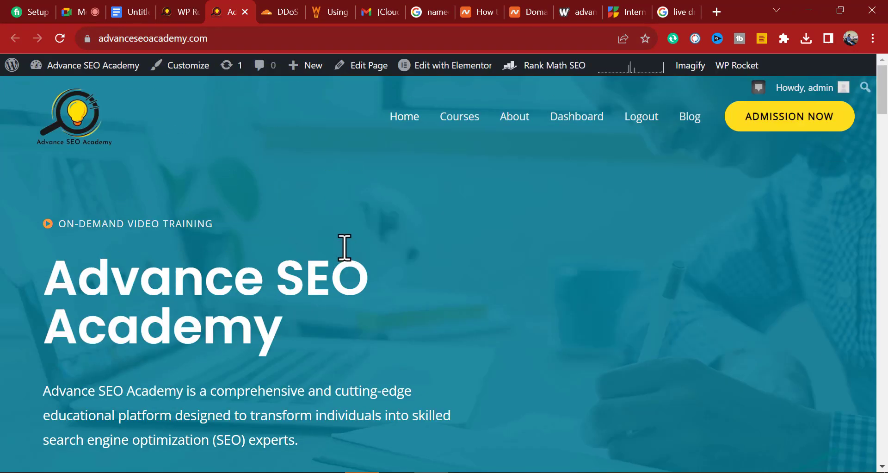
left_click(280, 12)
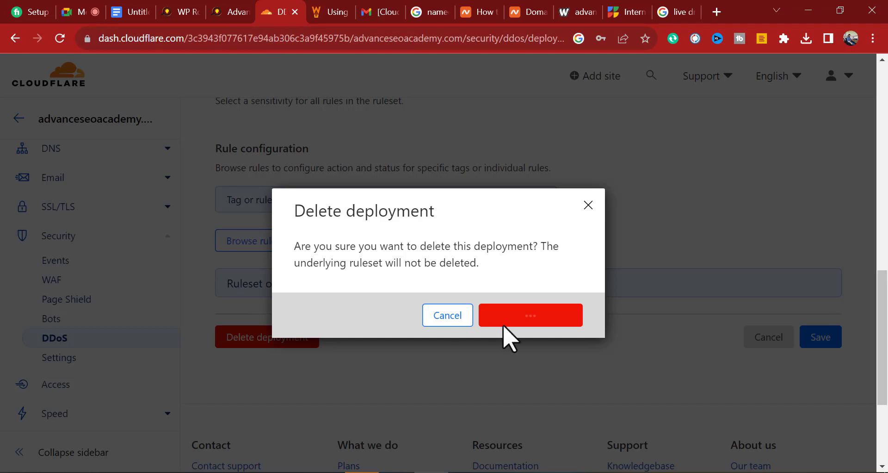
Step: Switch to the Google Meet call, look through its contributors and open the in-call chat
left_click(86, 13)
scroll(693, 295, "down", 1)
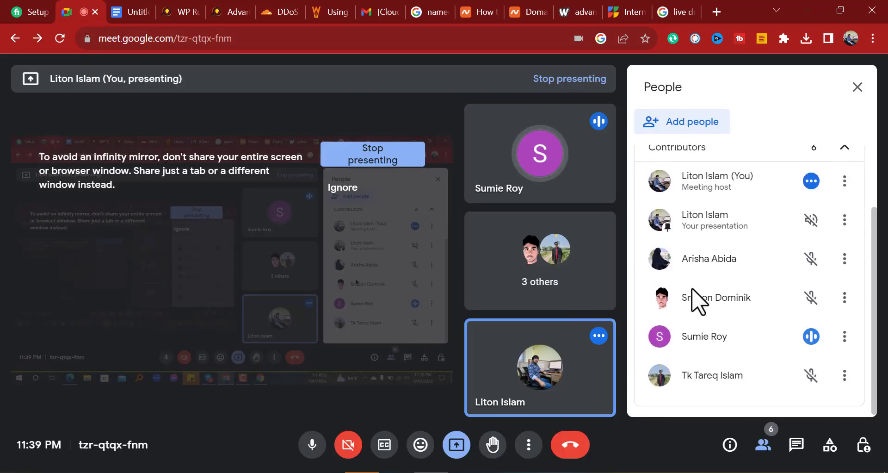
left_click(796, 445)
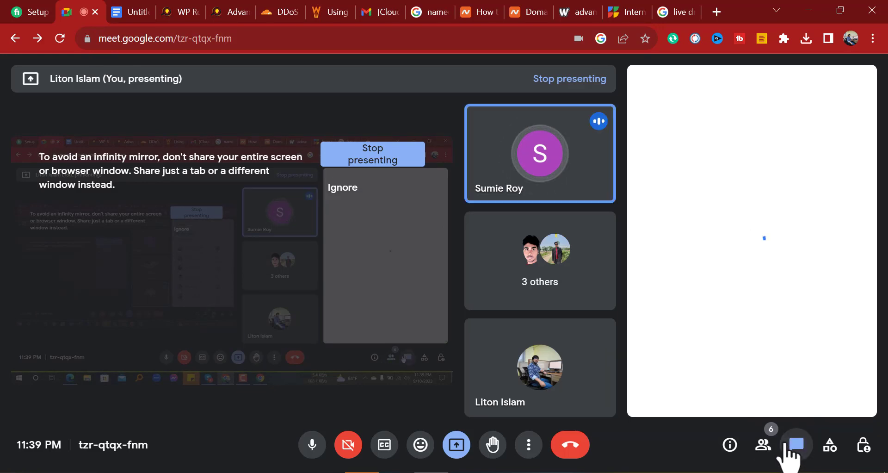
Step: Return to Cloudflare and open the domain's Speed Observatory to review its test form
left_click(283, 12)
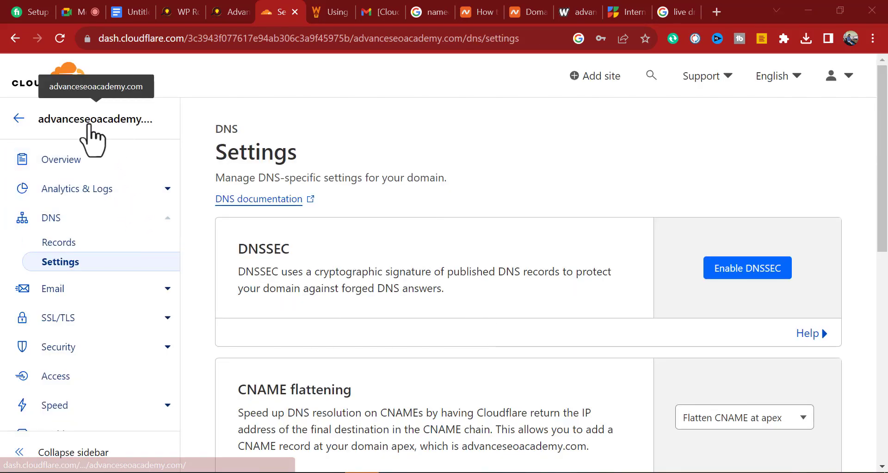
scroll(141, 278, "down", 3)
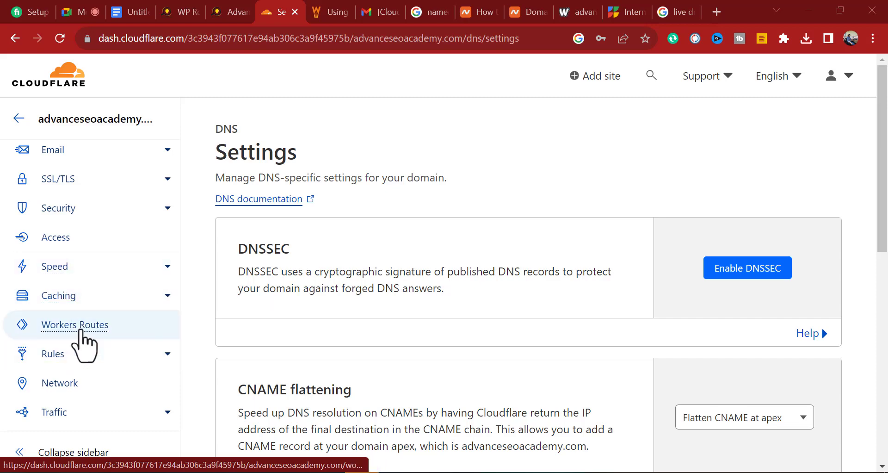
left_click(91, 268)
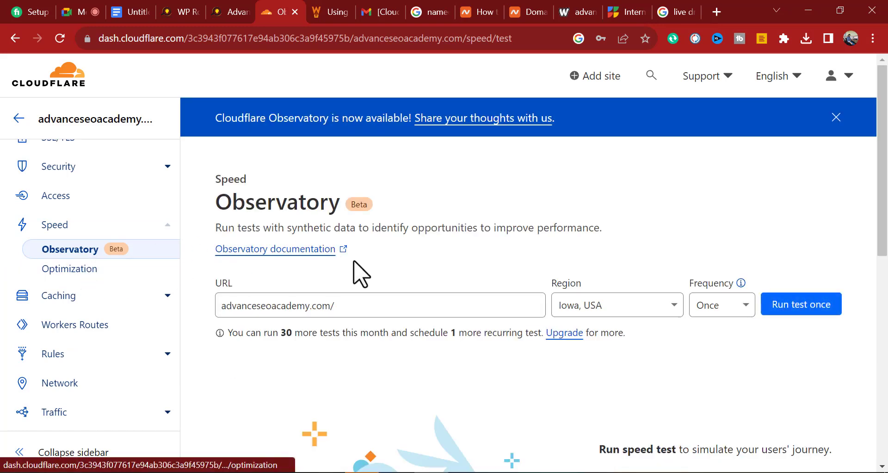
scroll(365, 264, "down", 2)
scroll(513, 222, "down", 5)
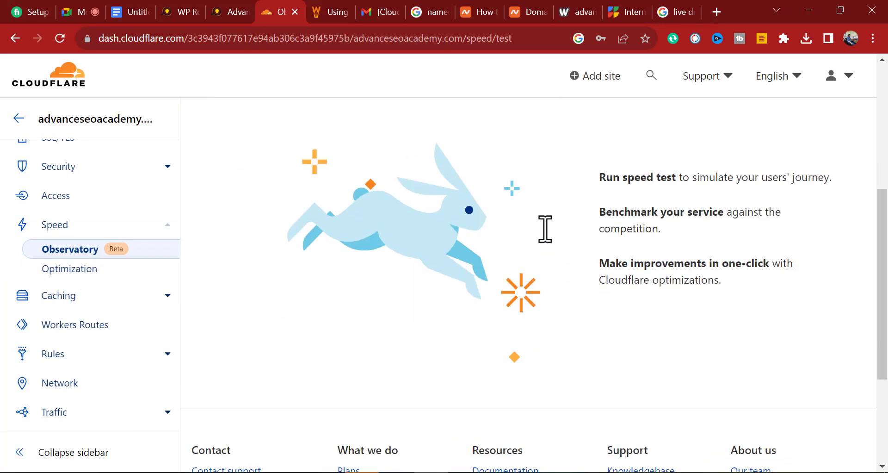
scroll(377, 234, "up", 3)
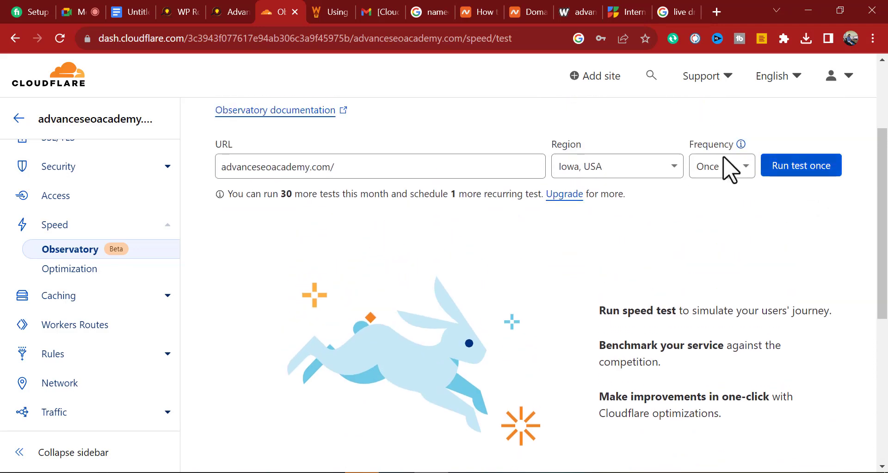
scroll(799, 319, "up", 3)
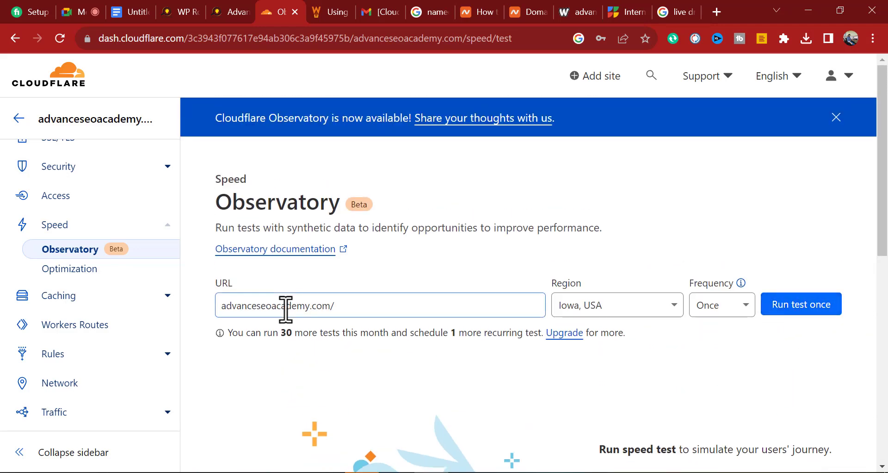
Step: Review the test regions offered in Observatory and decline the incoming call
left_click(623, 307)
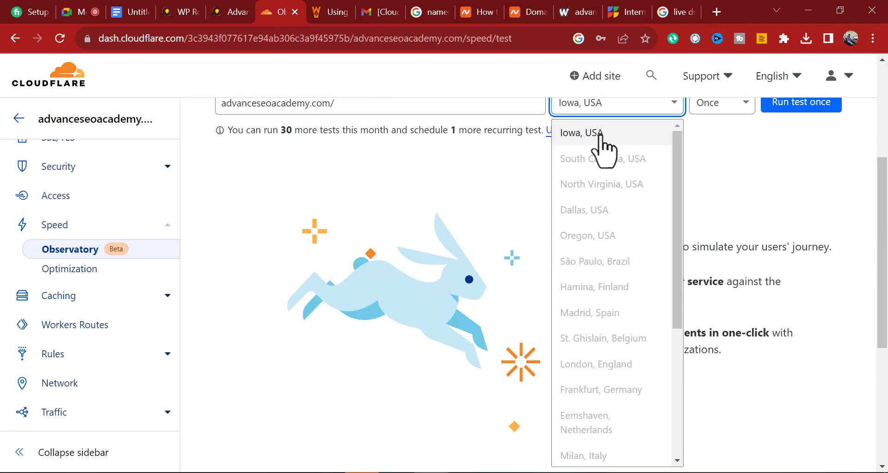
scroll(620, 272, "down", 5)
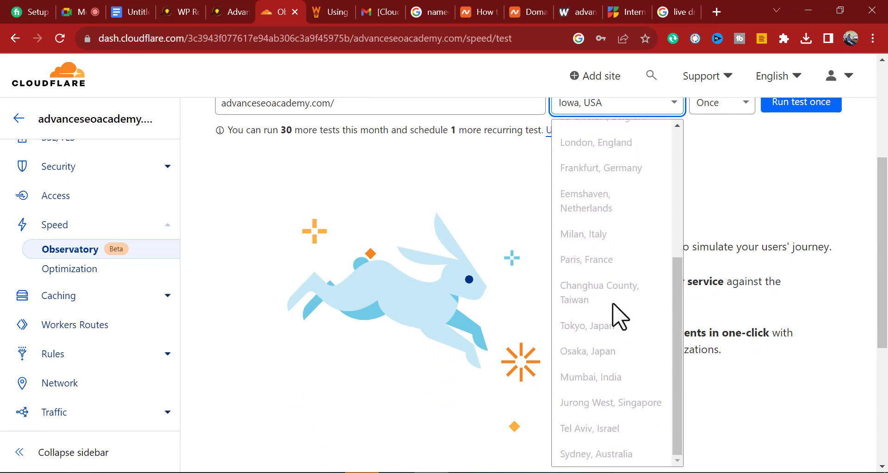
scroll(620, 314, "up", 5)
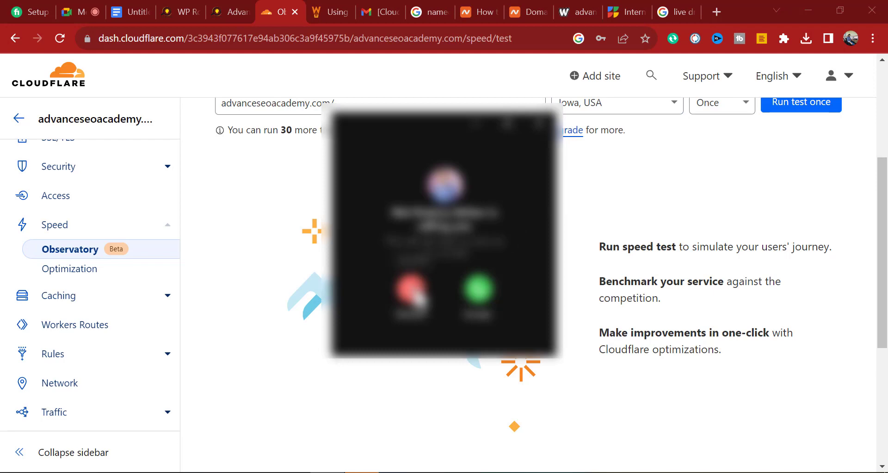
left_click(418, 298)
scroll(566, 364, "up", 5)
left_click(600, 307)
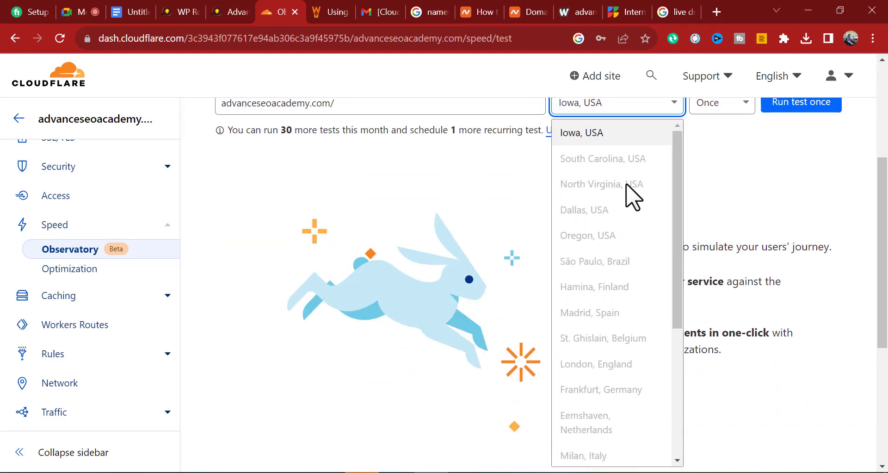
scroll(789, 222, "up", 3)
Step: Check the frequency options and run a one-time speed test of advanceseoacademy.com/ from Iowa, USA
left_click(719, 249)
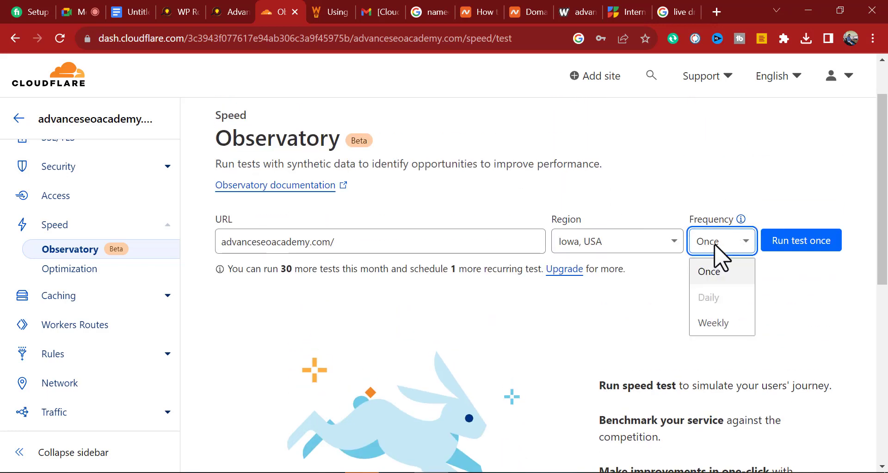
left_click(832, 305)
left_click(810, 244)
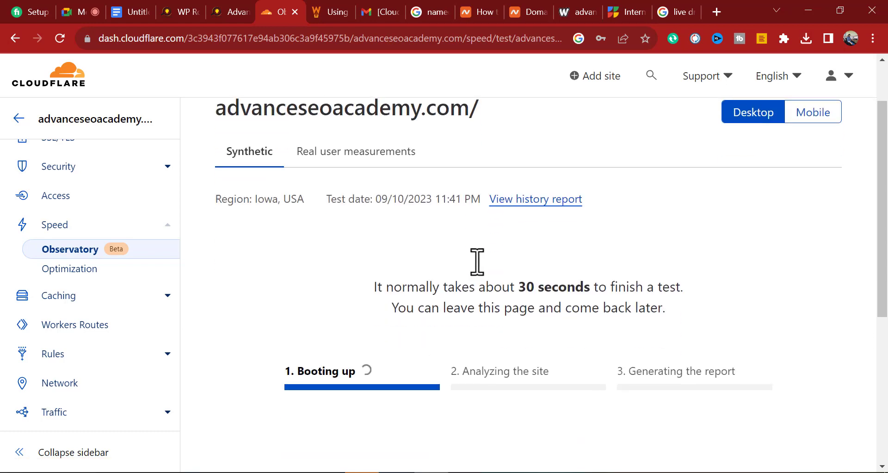
scroll(476, 273, "down", 4)
scroll(476, 273, "up", 4)
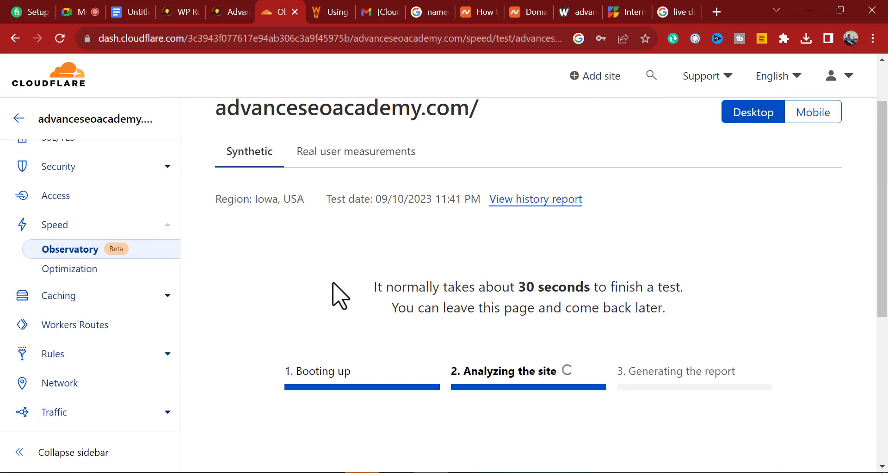
Step: Examine the desktop speed test score, the performance metrics and the list of Lighthouse recommendations
scroll(335, 287, "down", 3)
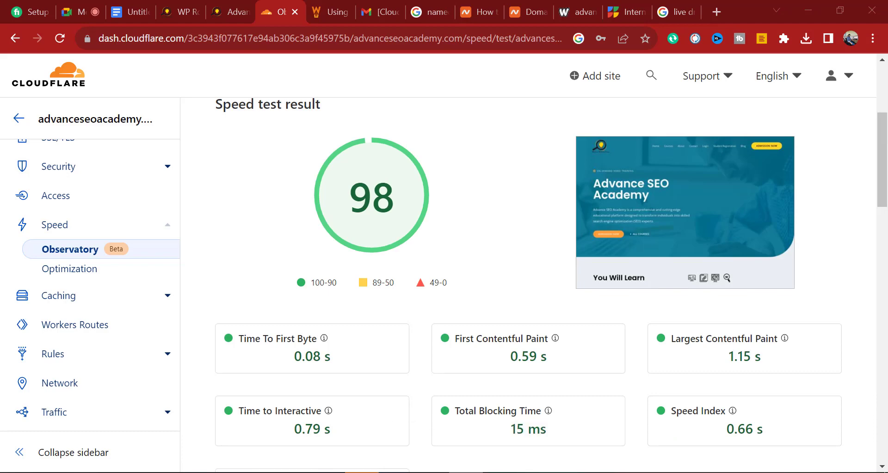
scroll(478, 280, "up", 3)
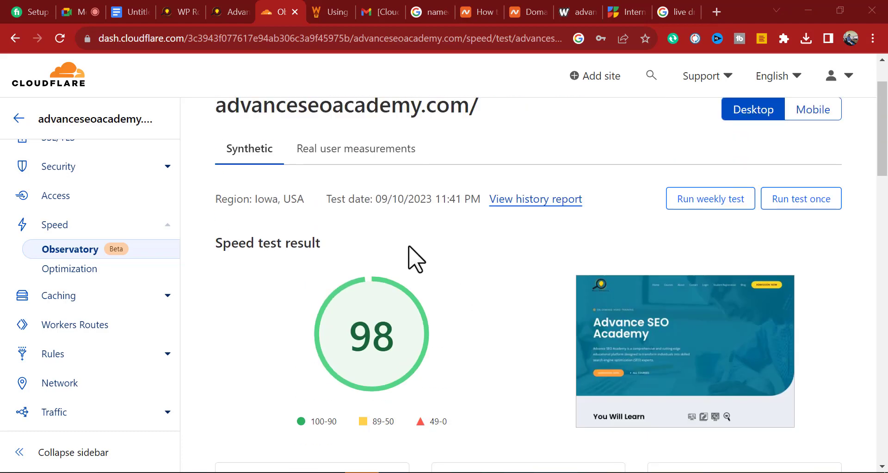
left_click_drag(220, 243, 468, 330)
left_click(468, 331)
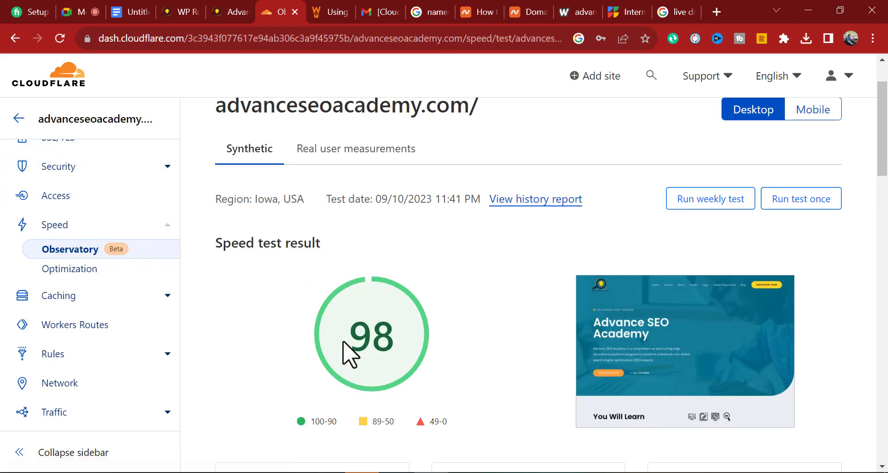
left_click_drag(349, 352, 410, 343)
left_click(466, 331)
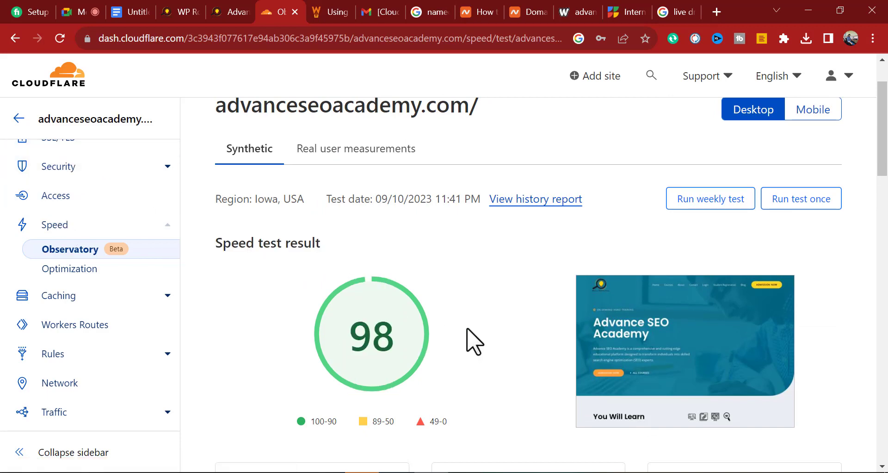
scroll(467, 337, "down", 3)
scroll(272, 348, "down", 4)
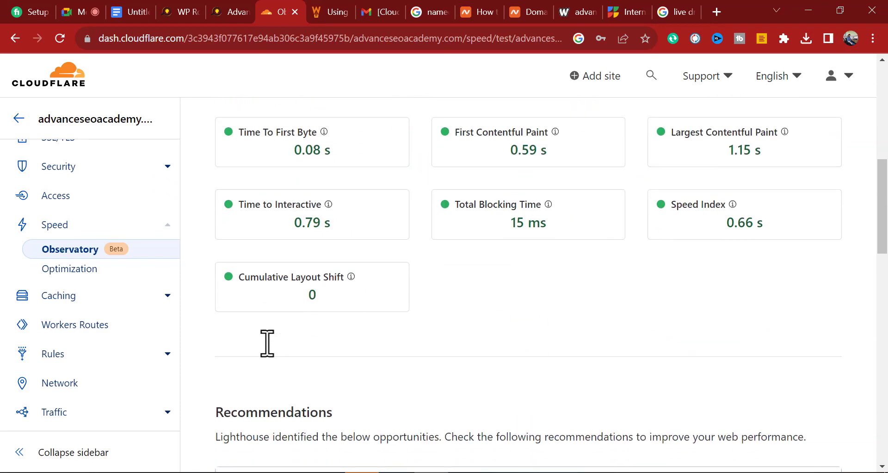
scroll(268, 343, "down", 6)
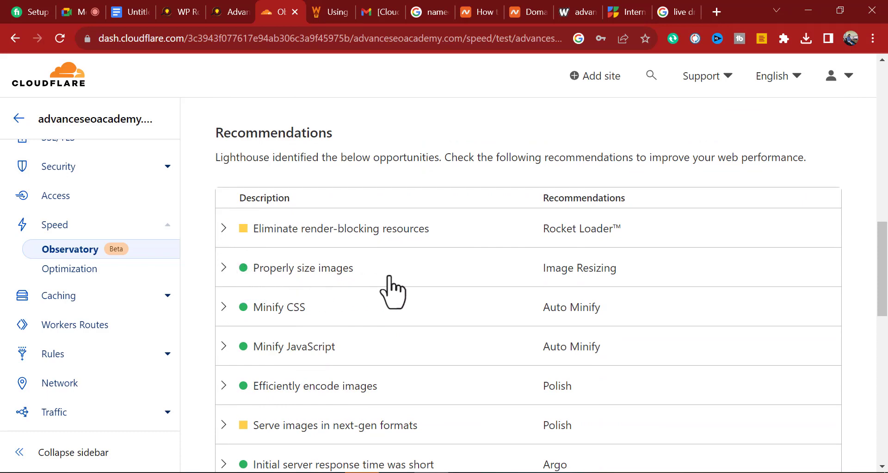
Step: Read the details of the render-blocking resources recommendation, collapse them and look through the remaining recommendations
left_click(224, 229)
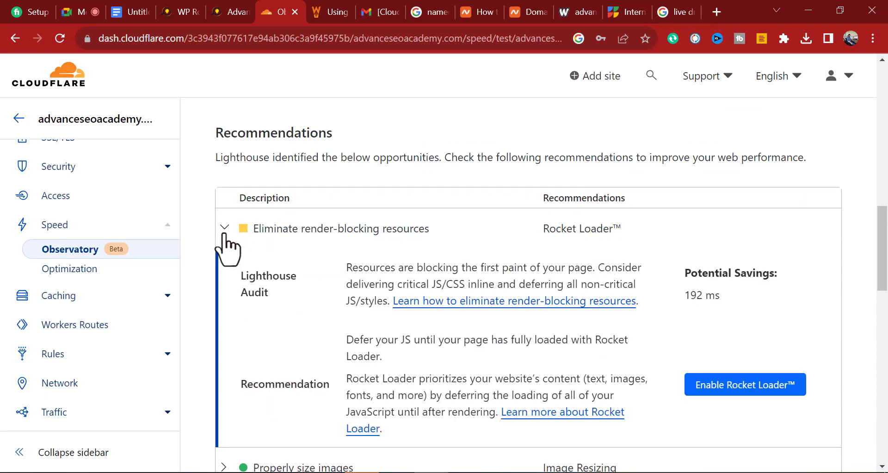
left_click(224, 228)
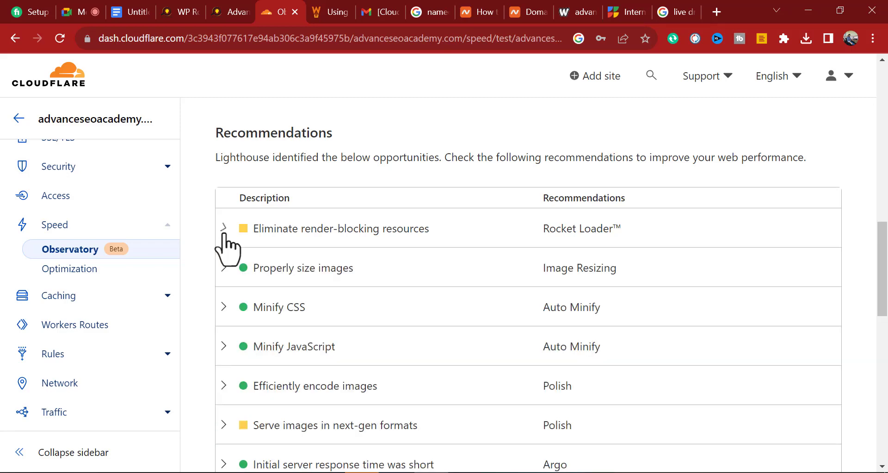
left_click(224, 230)
scroll(445, 317, "down", 3)
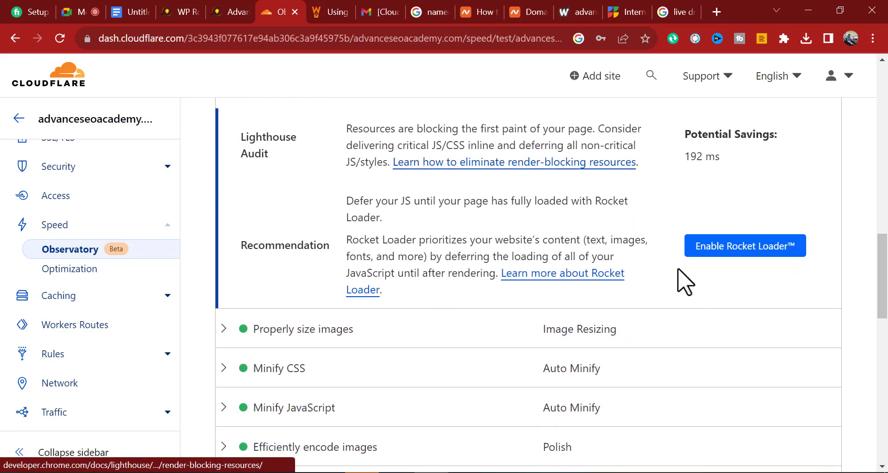
scroll(403, 263, "up", 3)
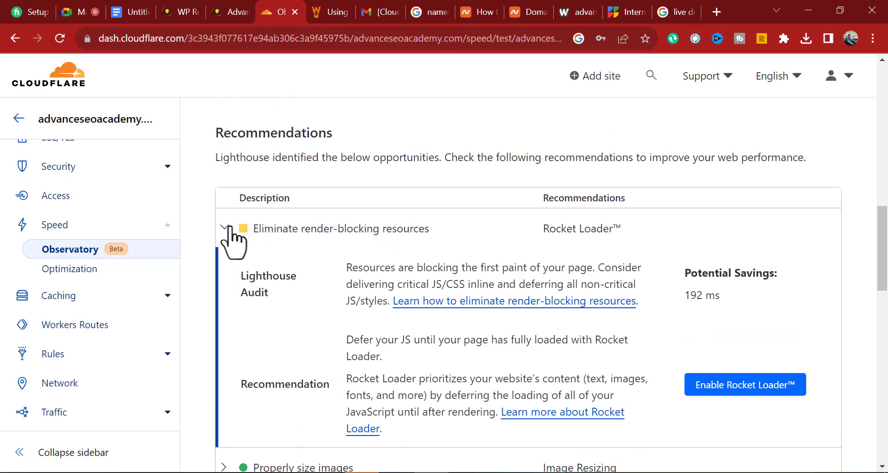
left_click(225, 228)
scroll(232, 252, "down", 1)
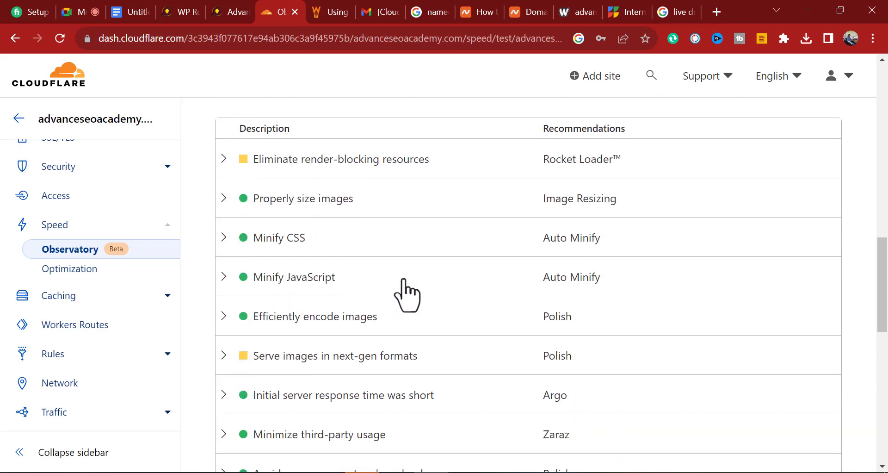
scroll(407, 295, "down", 8)
scroll(407, 294, "up", 9)
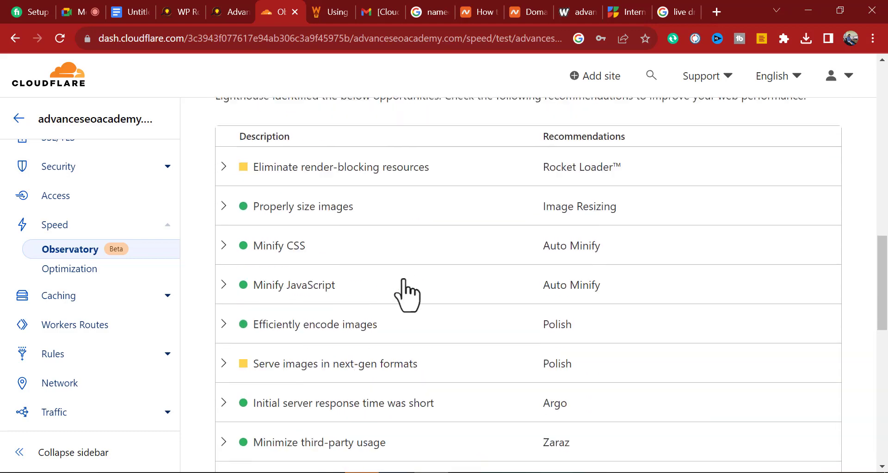